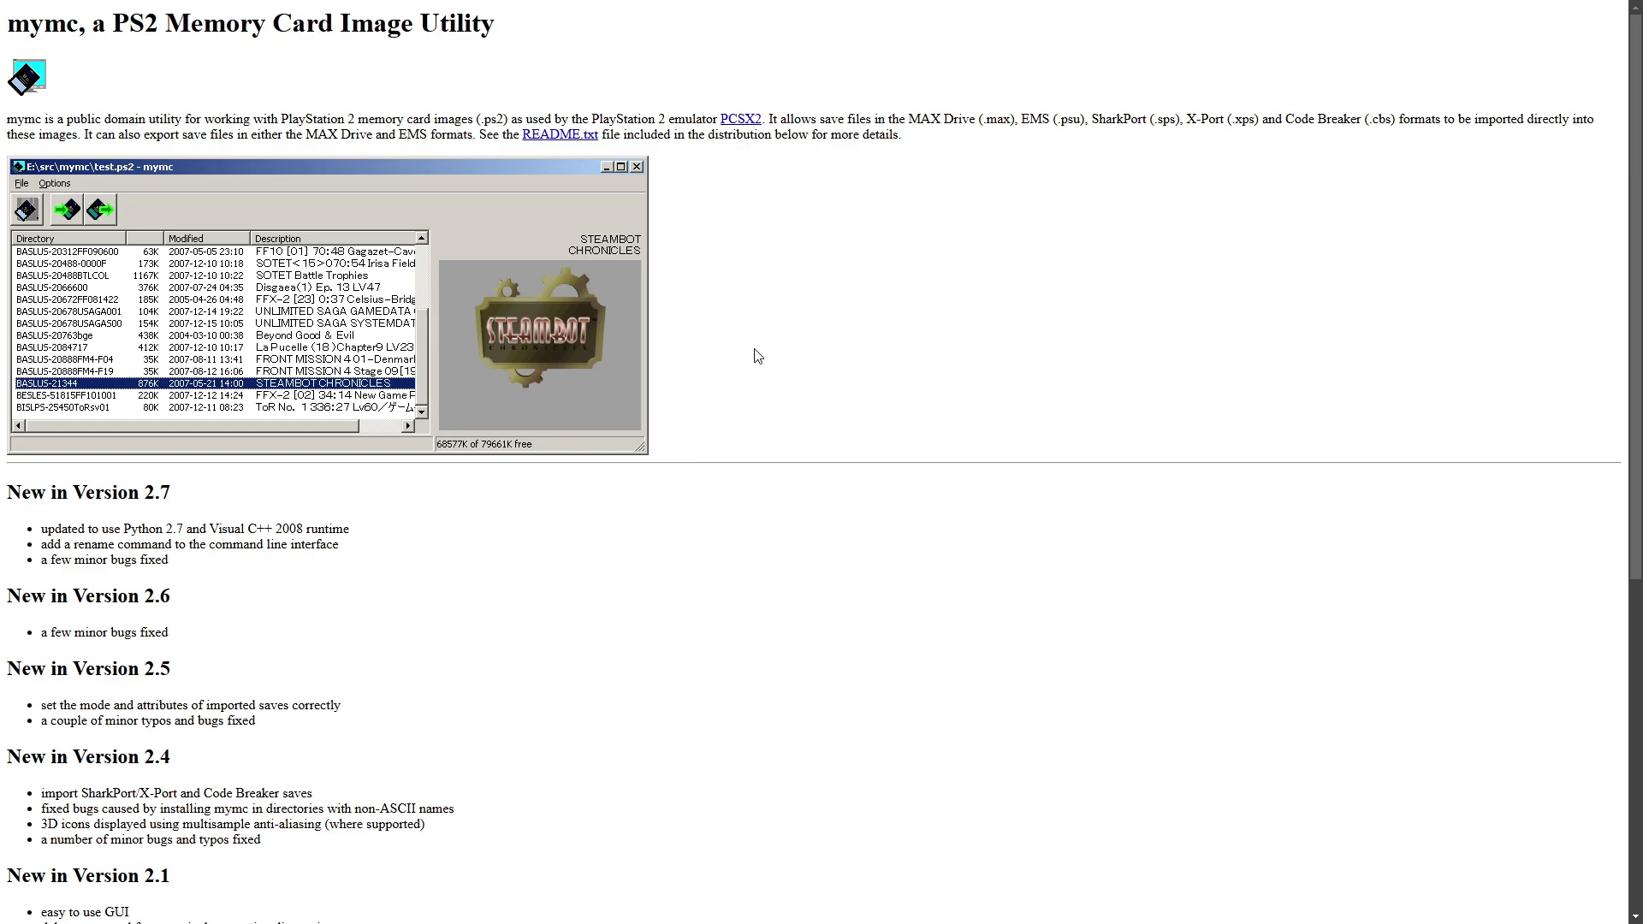
- Scroll the mymc website down to the Download section for mymc-alpha-2.7
scroll(757, 355, down, 6)
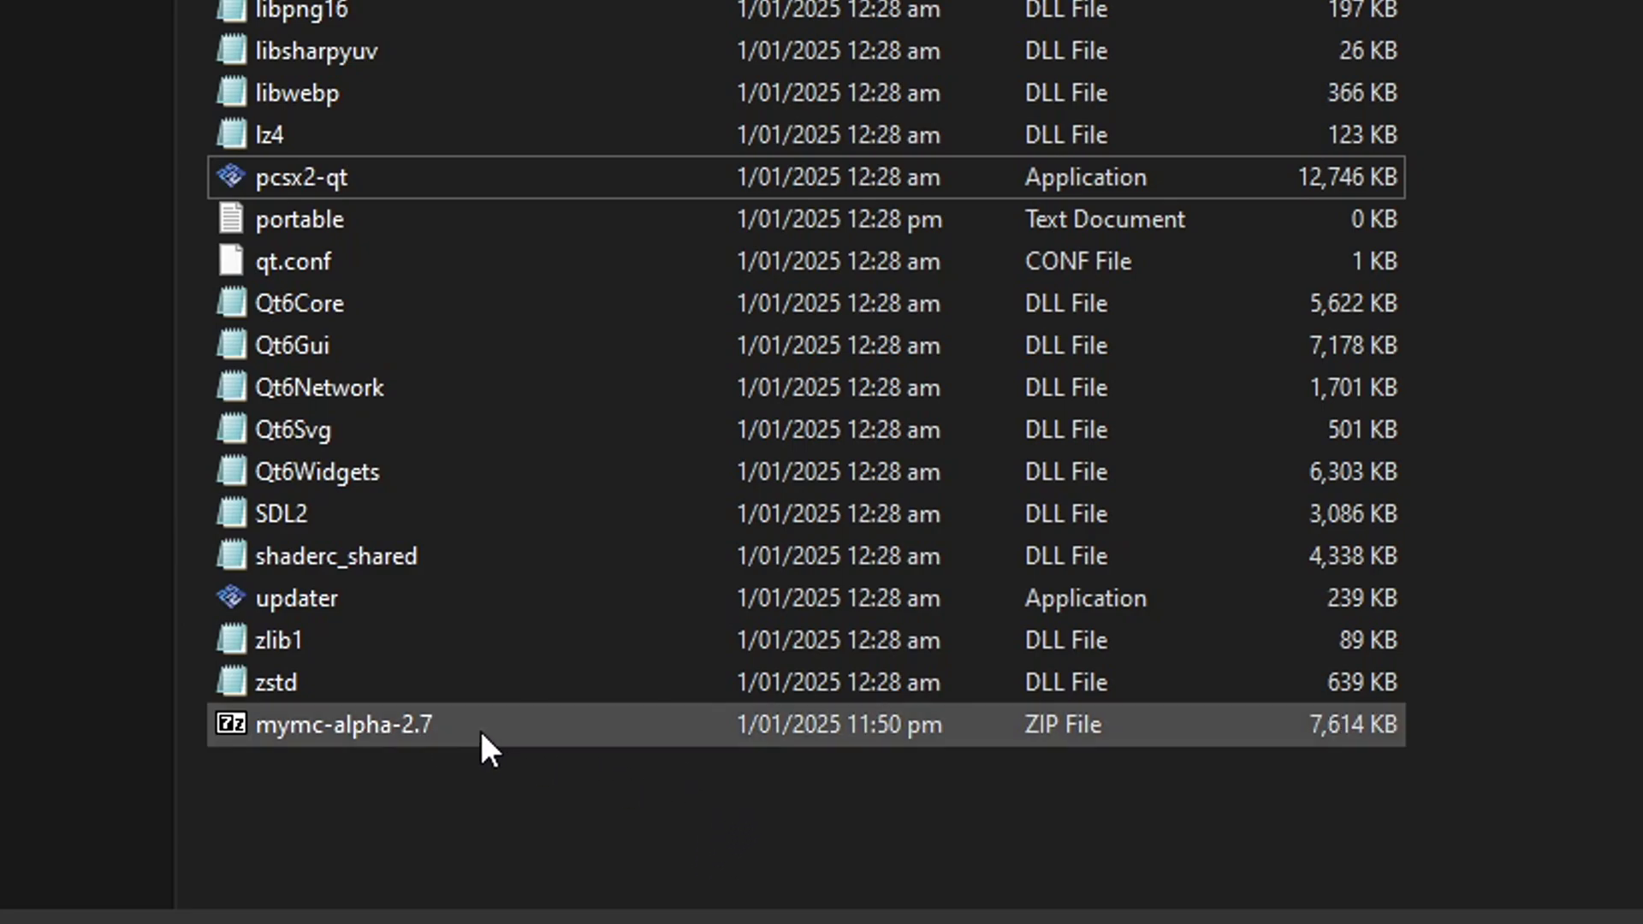
- Extract the mymc-alpha-2.7 zip with 7-Zip into its own mymc-alpha-2.7 folder
click(518, 736)
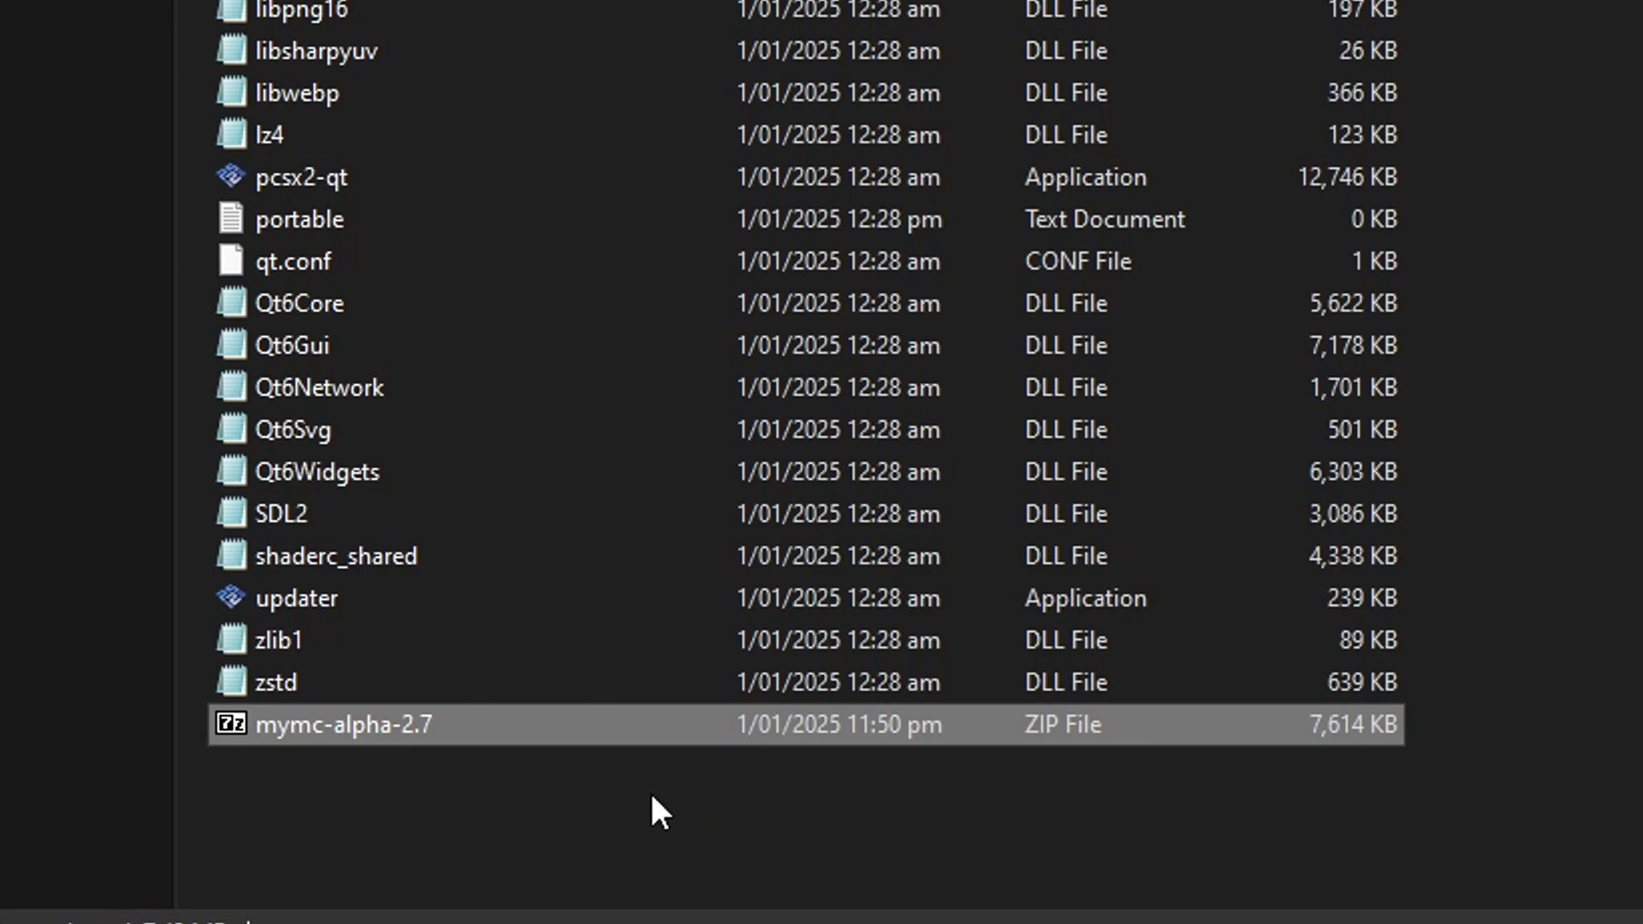
click(676, 795)
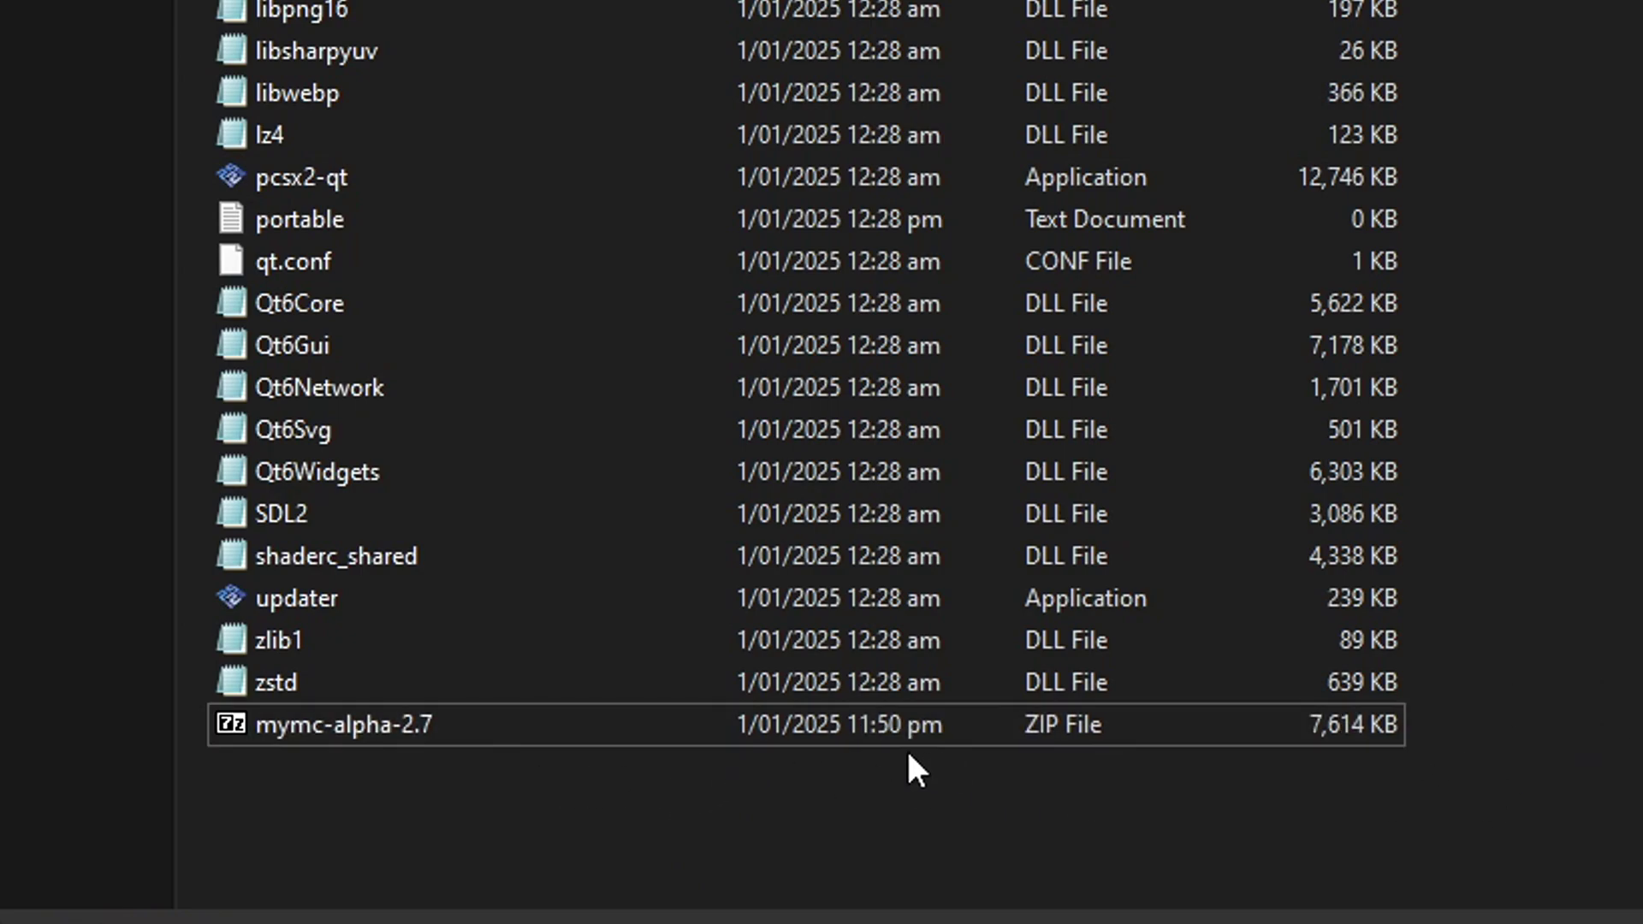
click(541, 723)
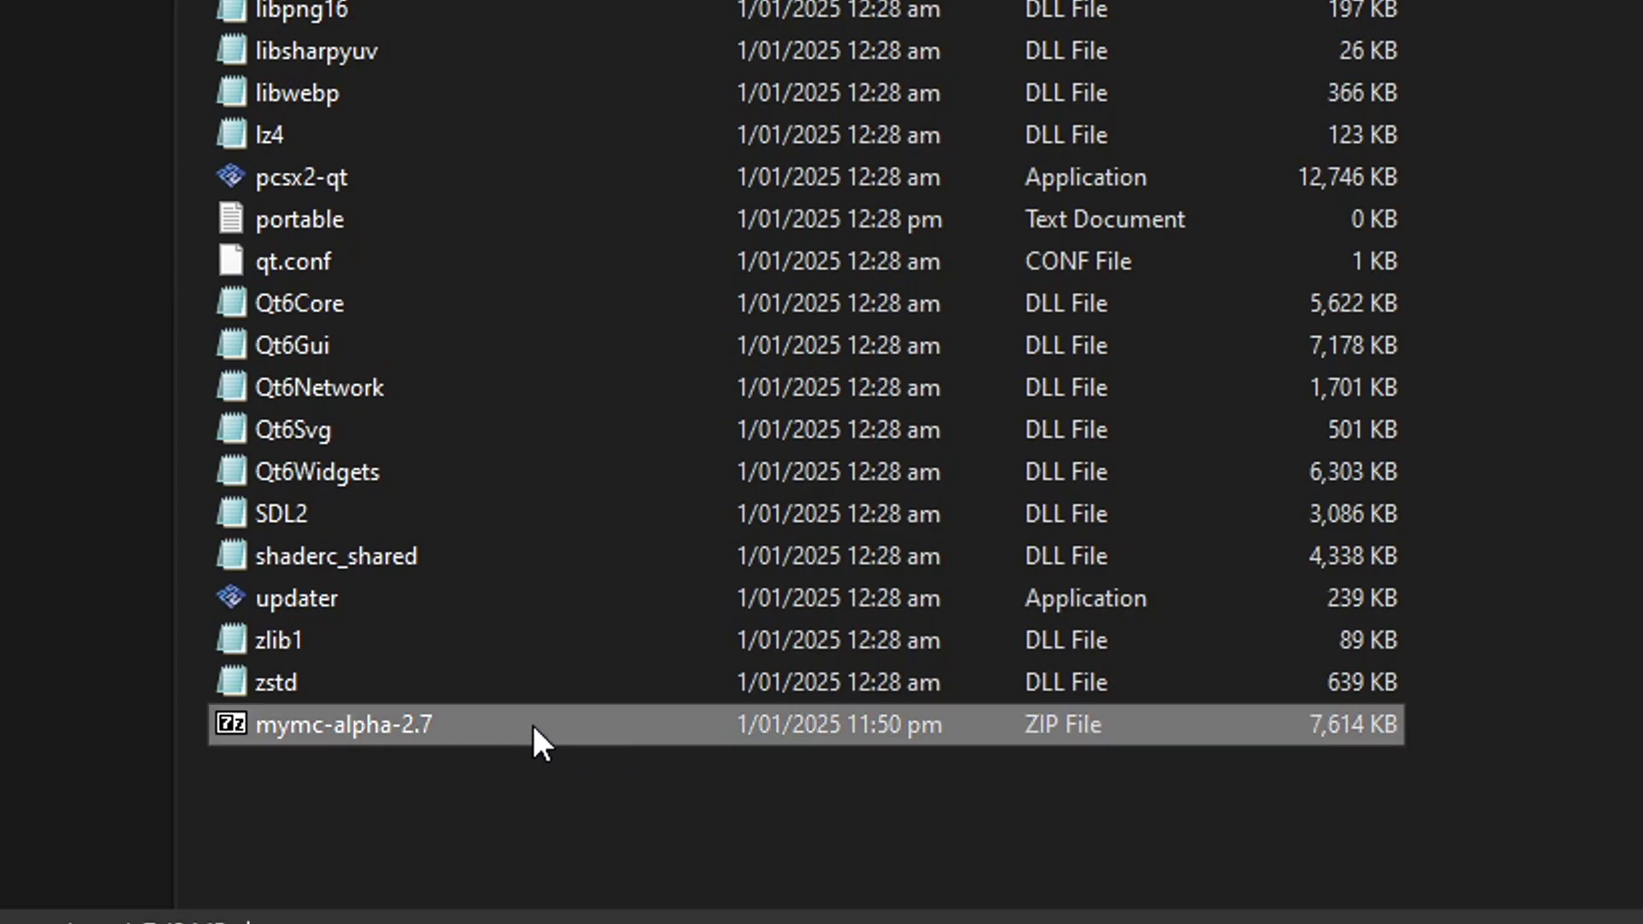
right_click(605, 726)
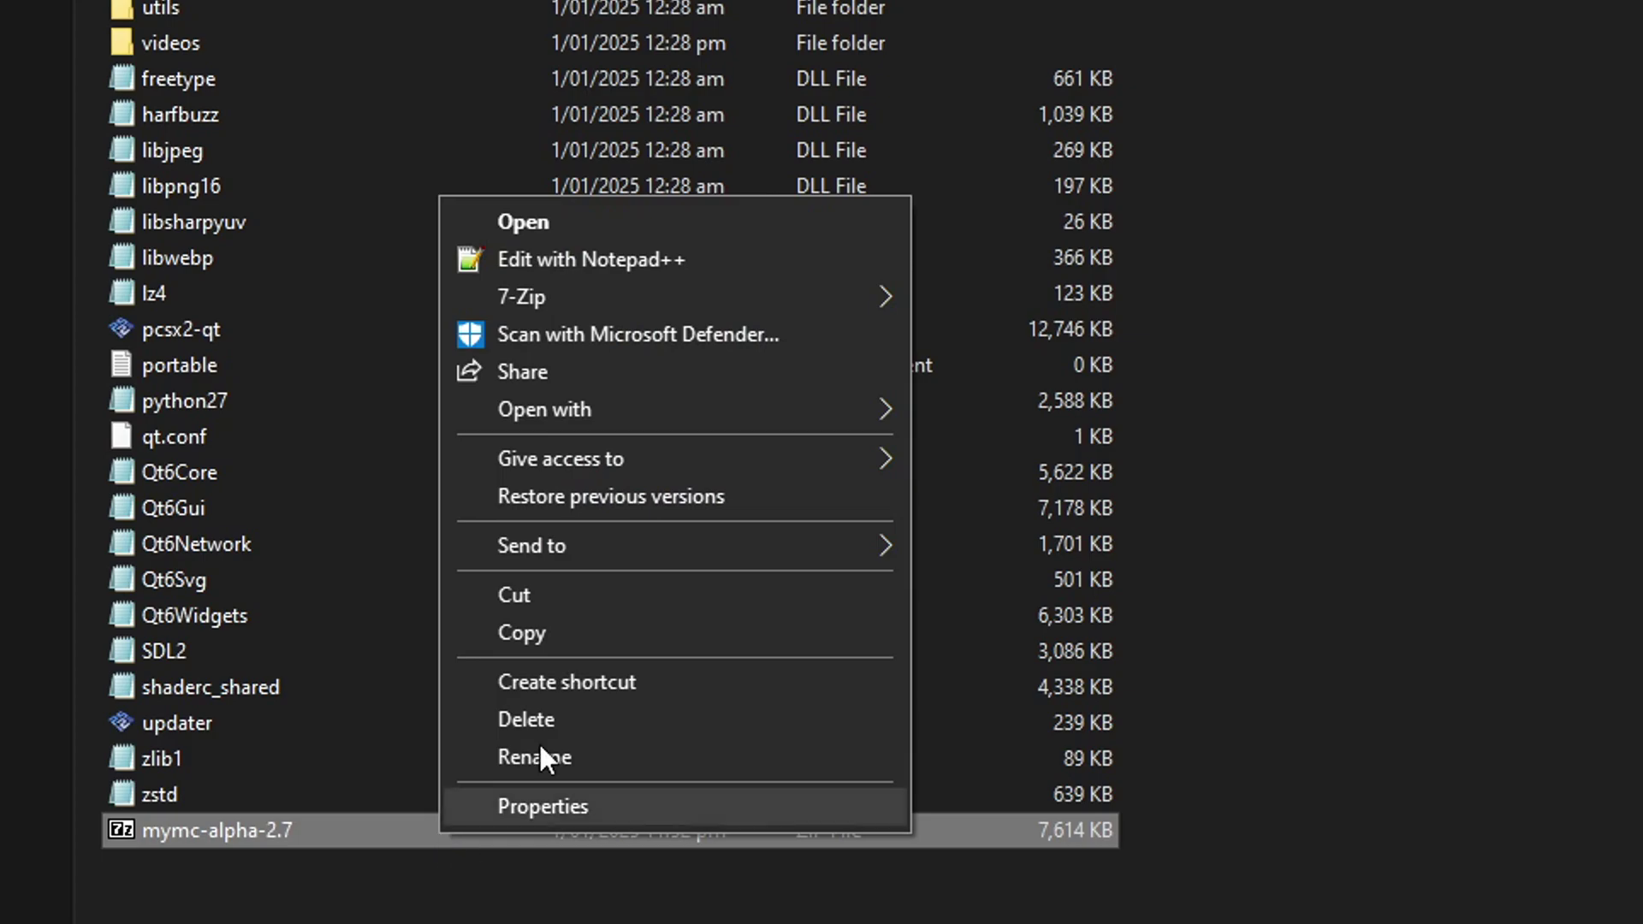
mouse_move(633, 296)
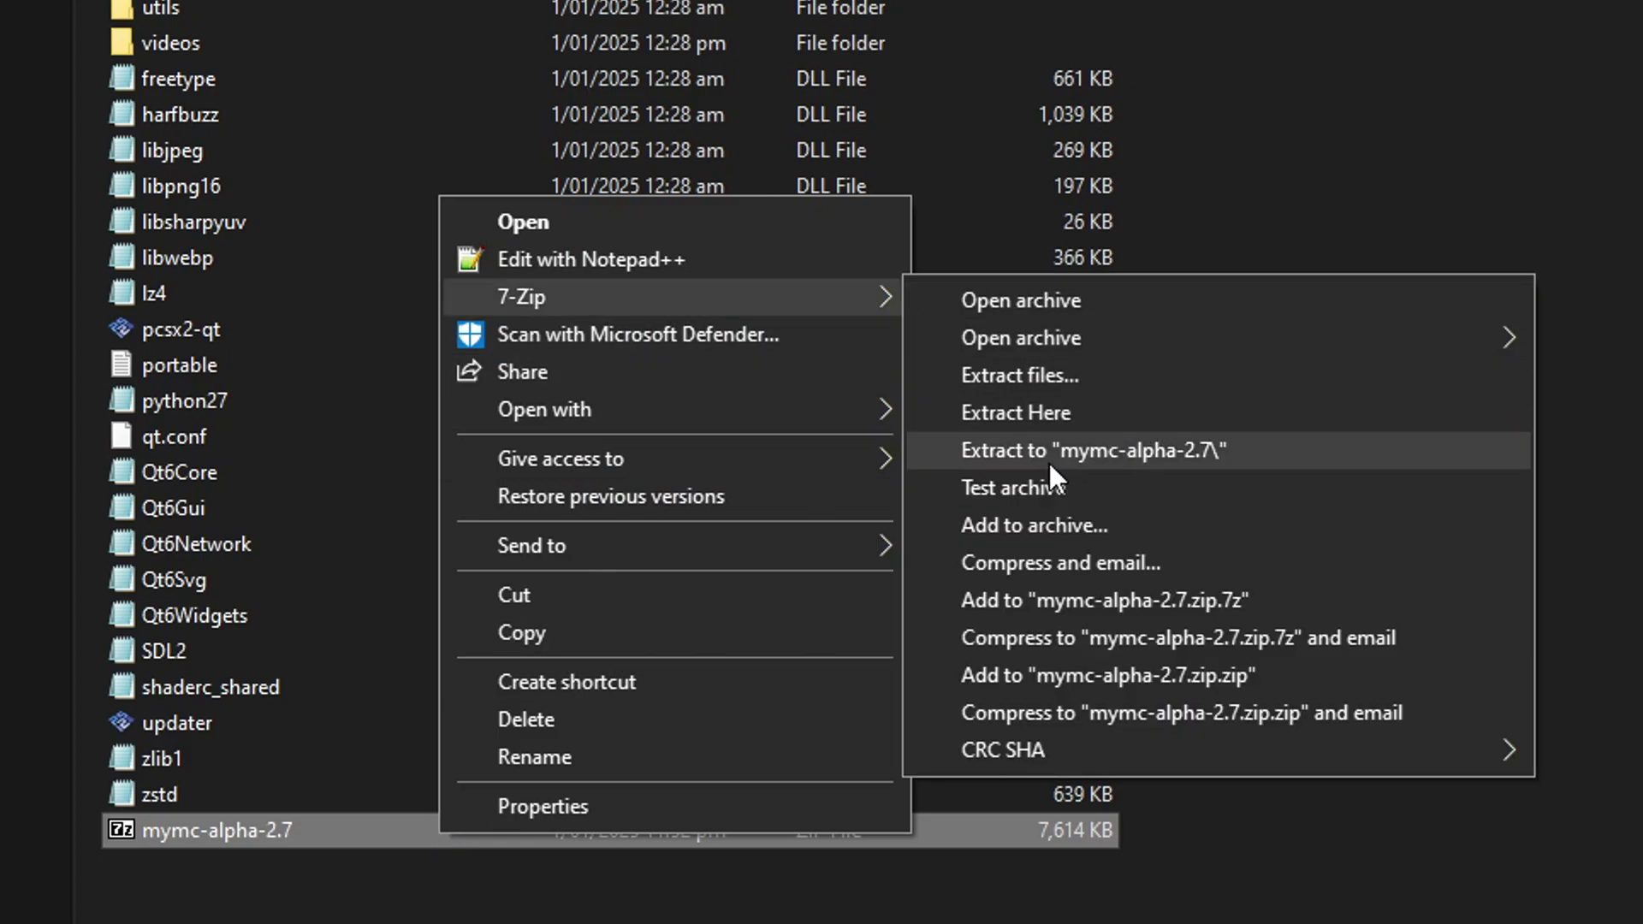
click(1157, 449)
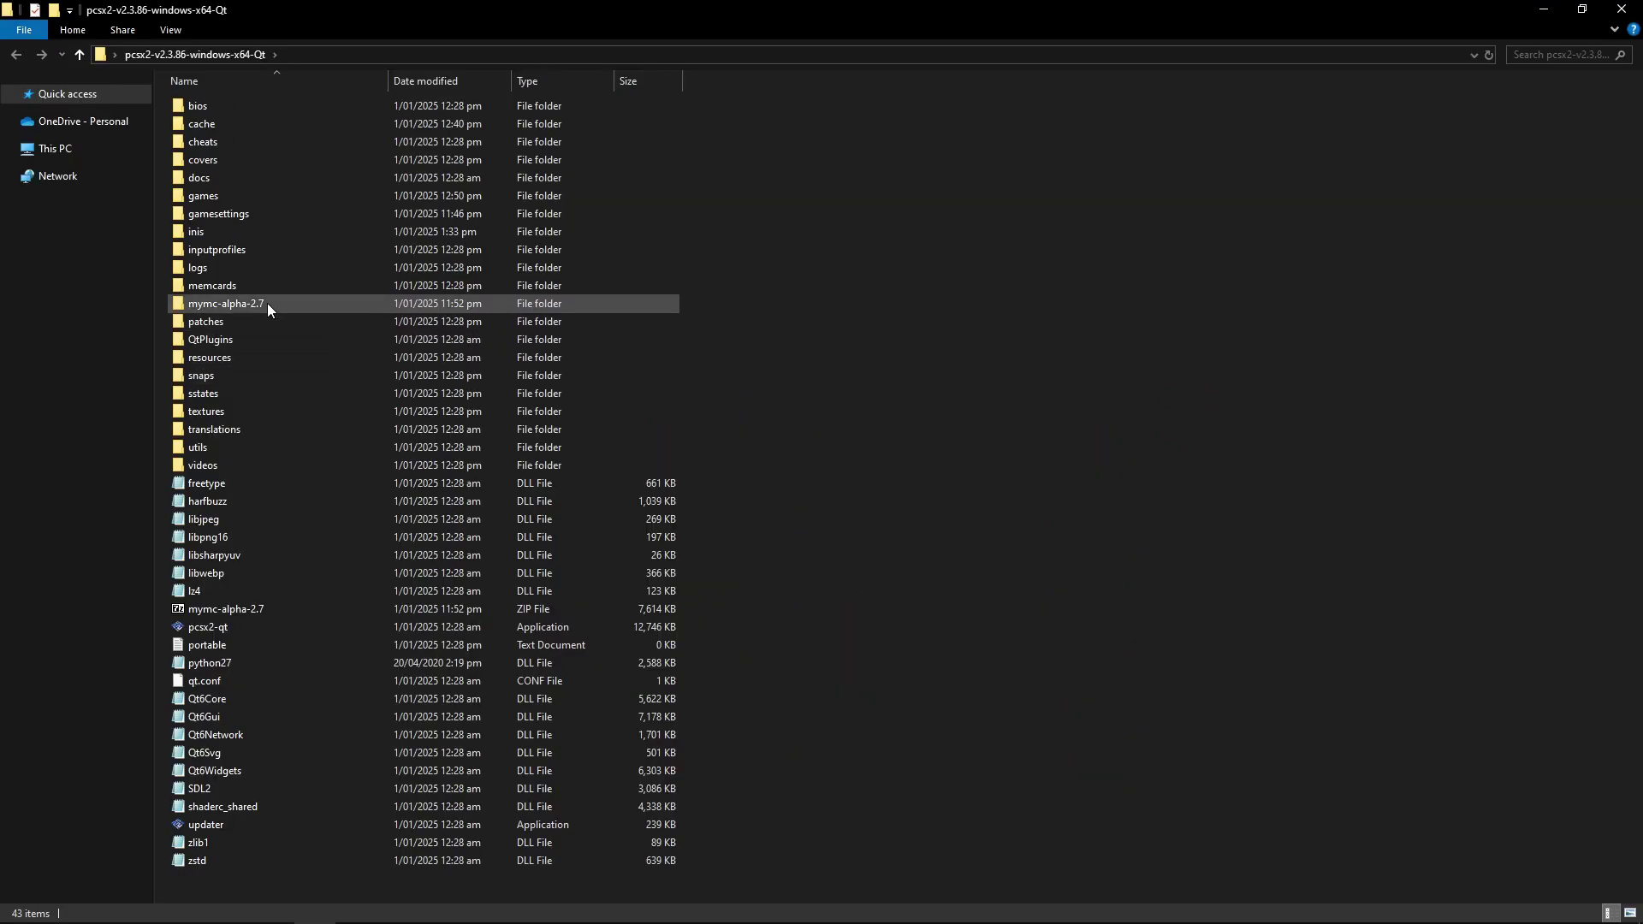
- Delete the leftover mymc-alpha-2.7 zip file from the PCSX2 folder
click(369, 308)
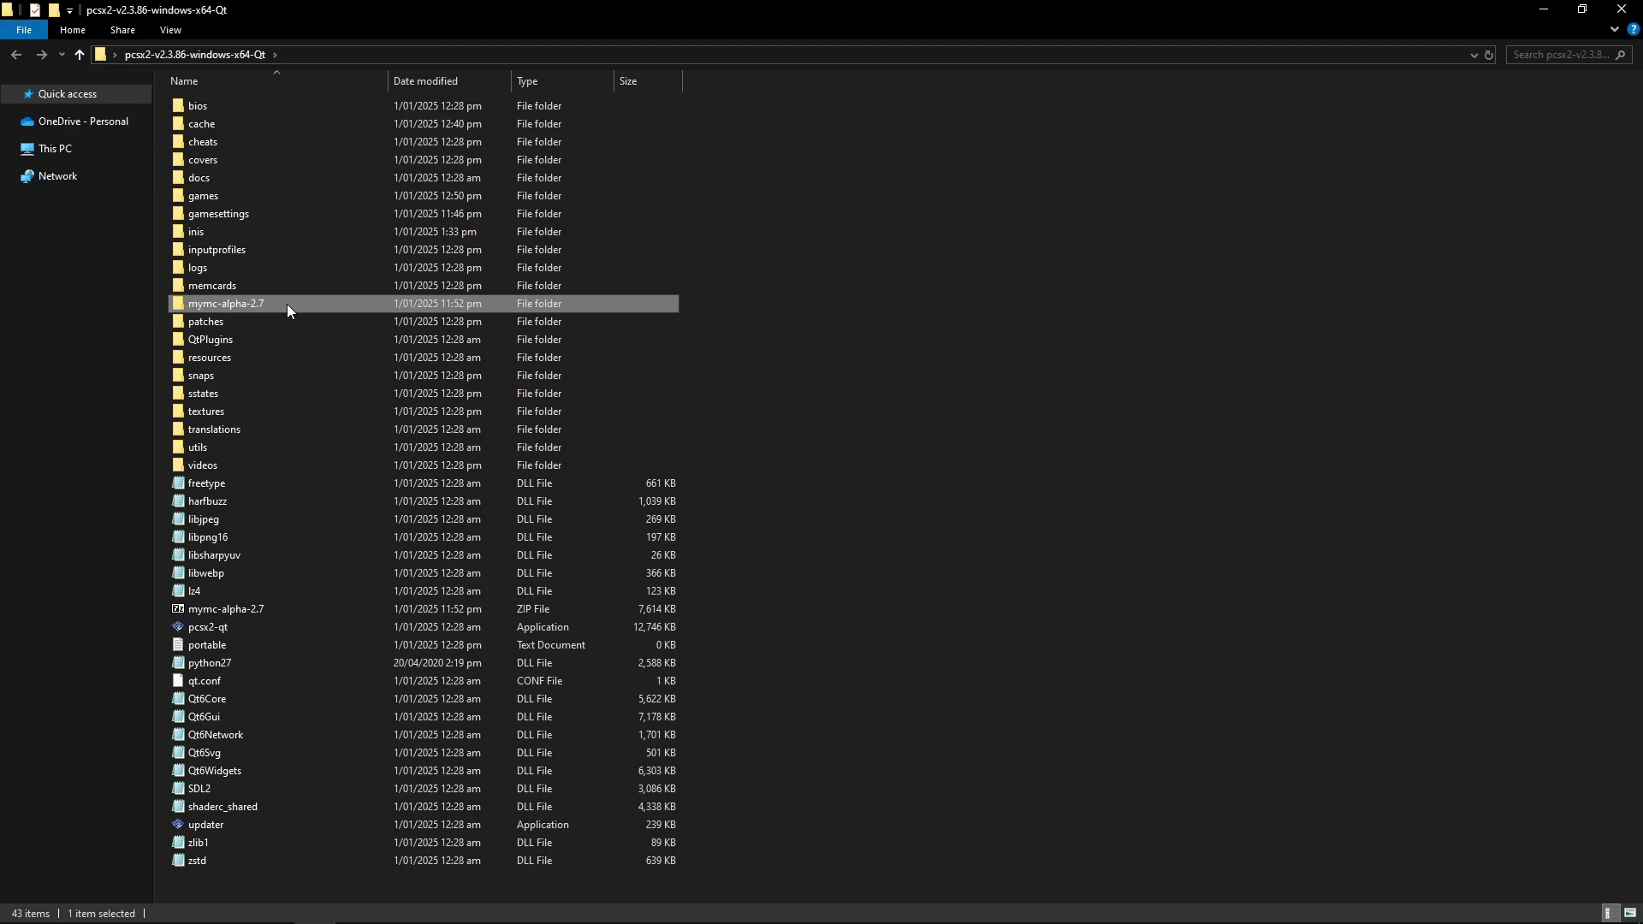
click(264, 609)
key(Delete)
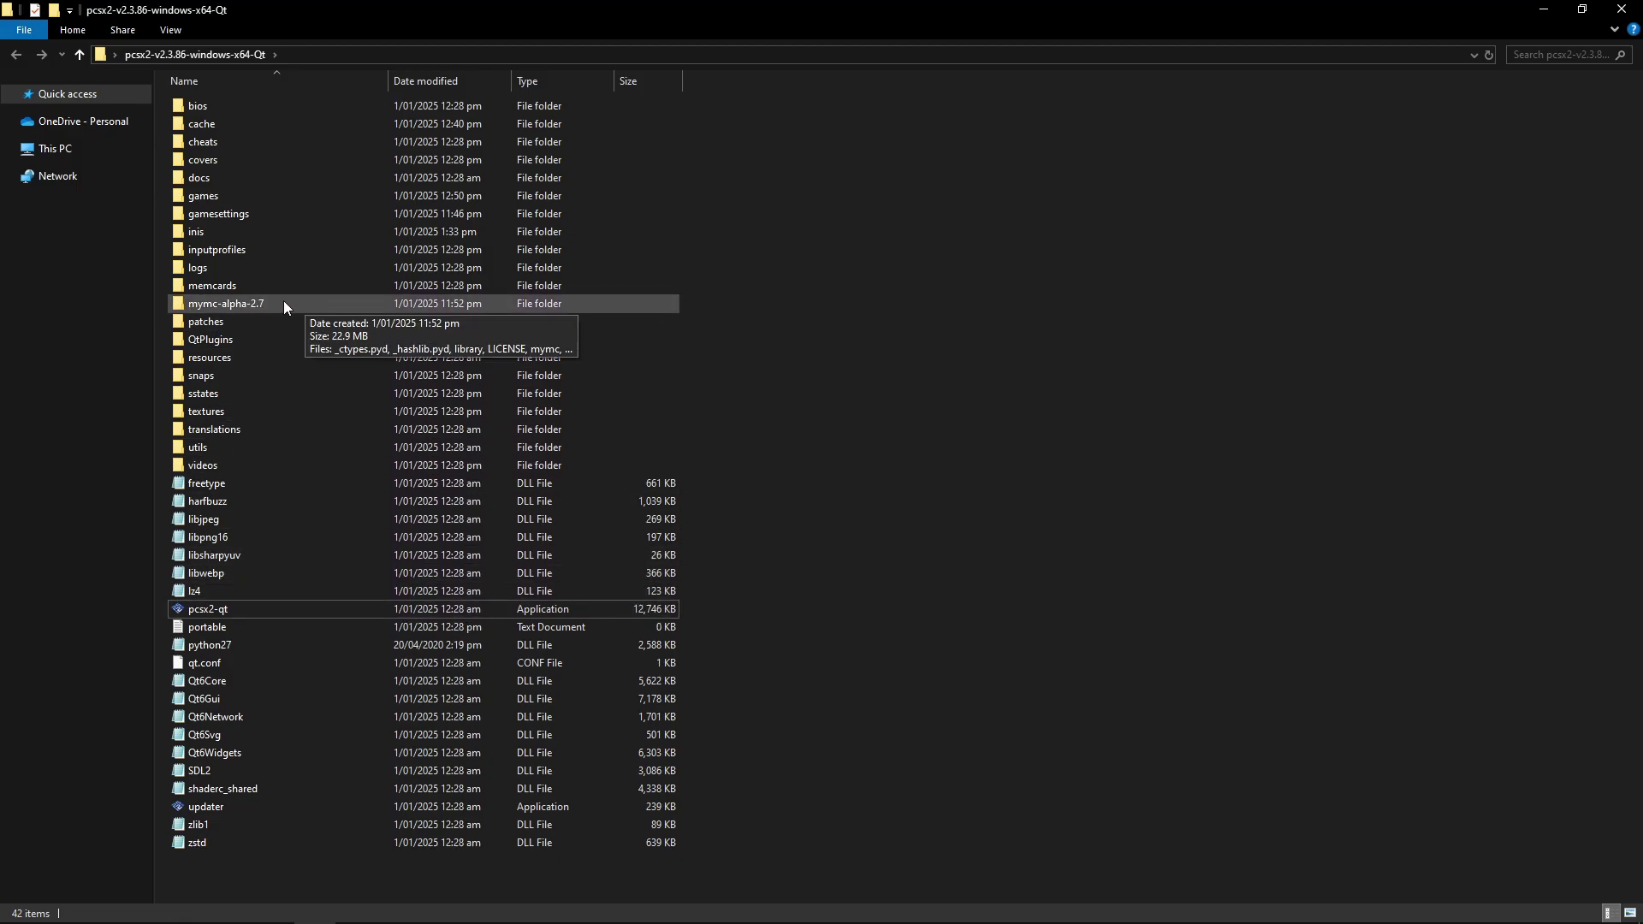
- Check the mymc-gui app in the extracted folder, then return to PCSX2's game list
double_click(261, 305)
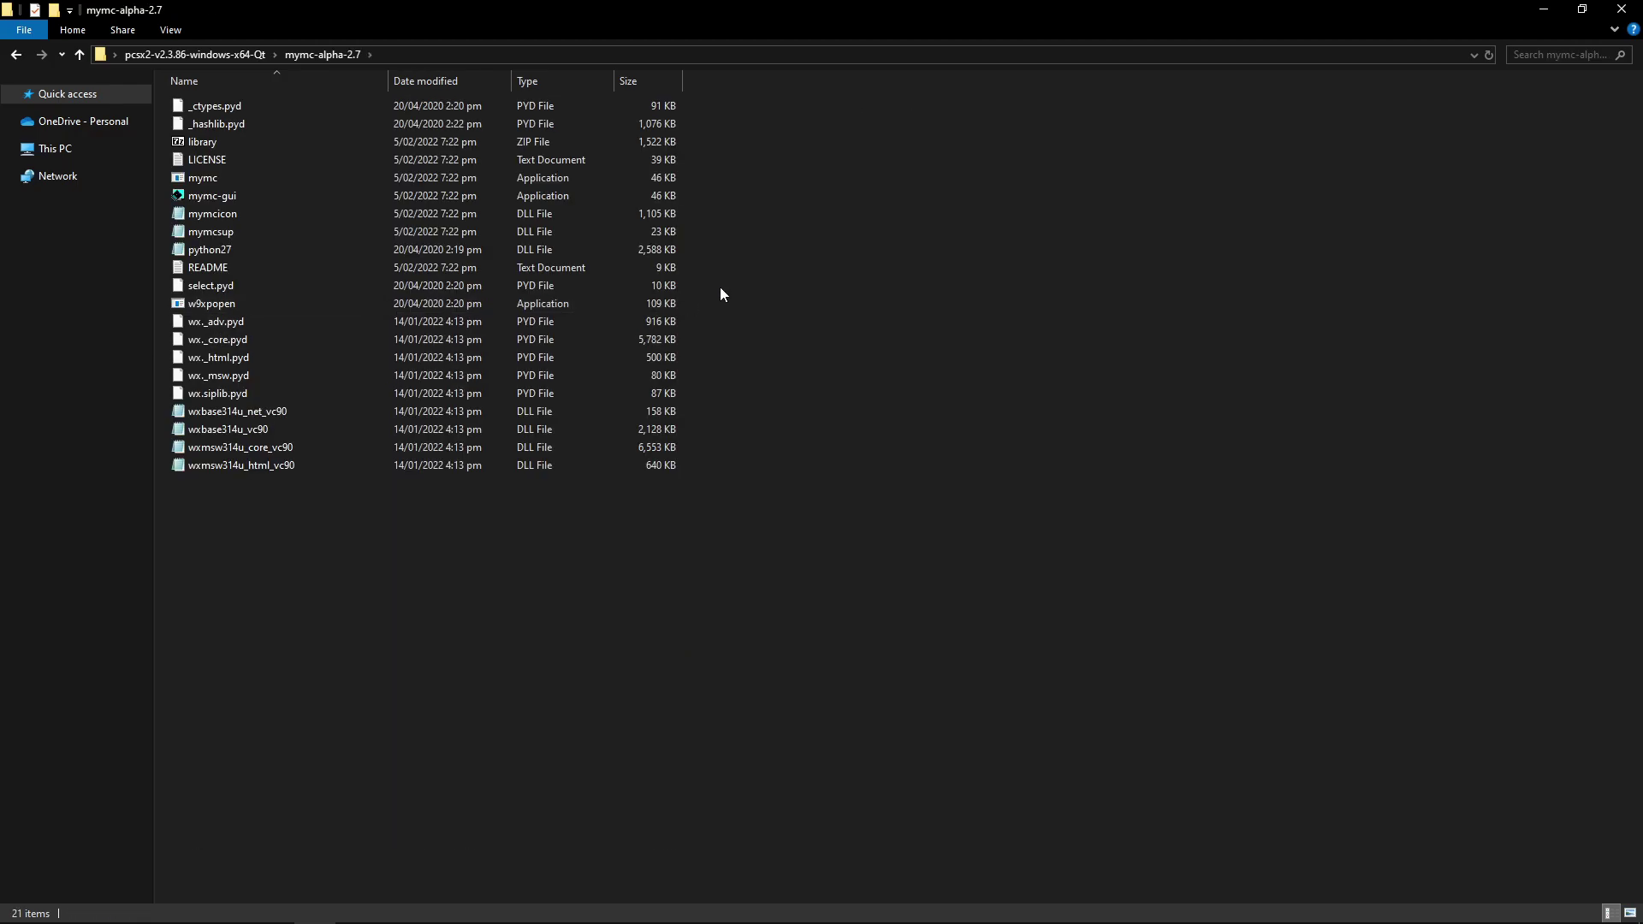
click(208, 196)
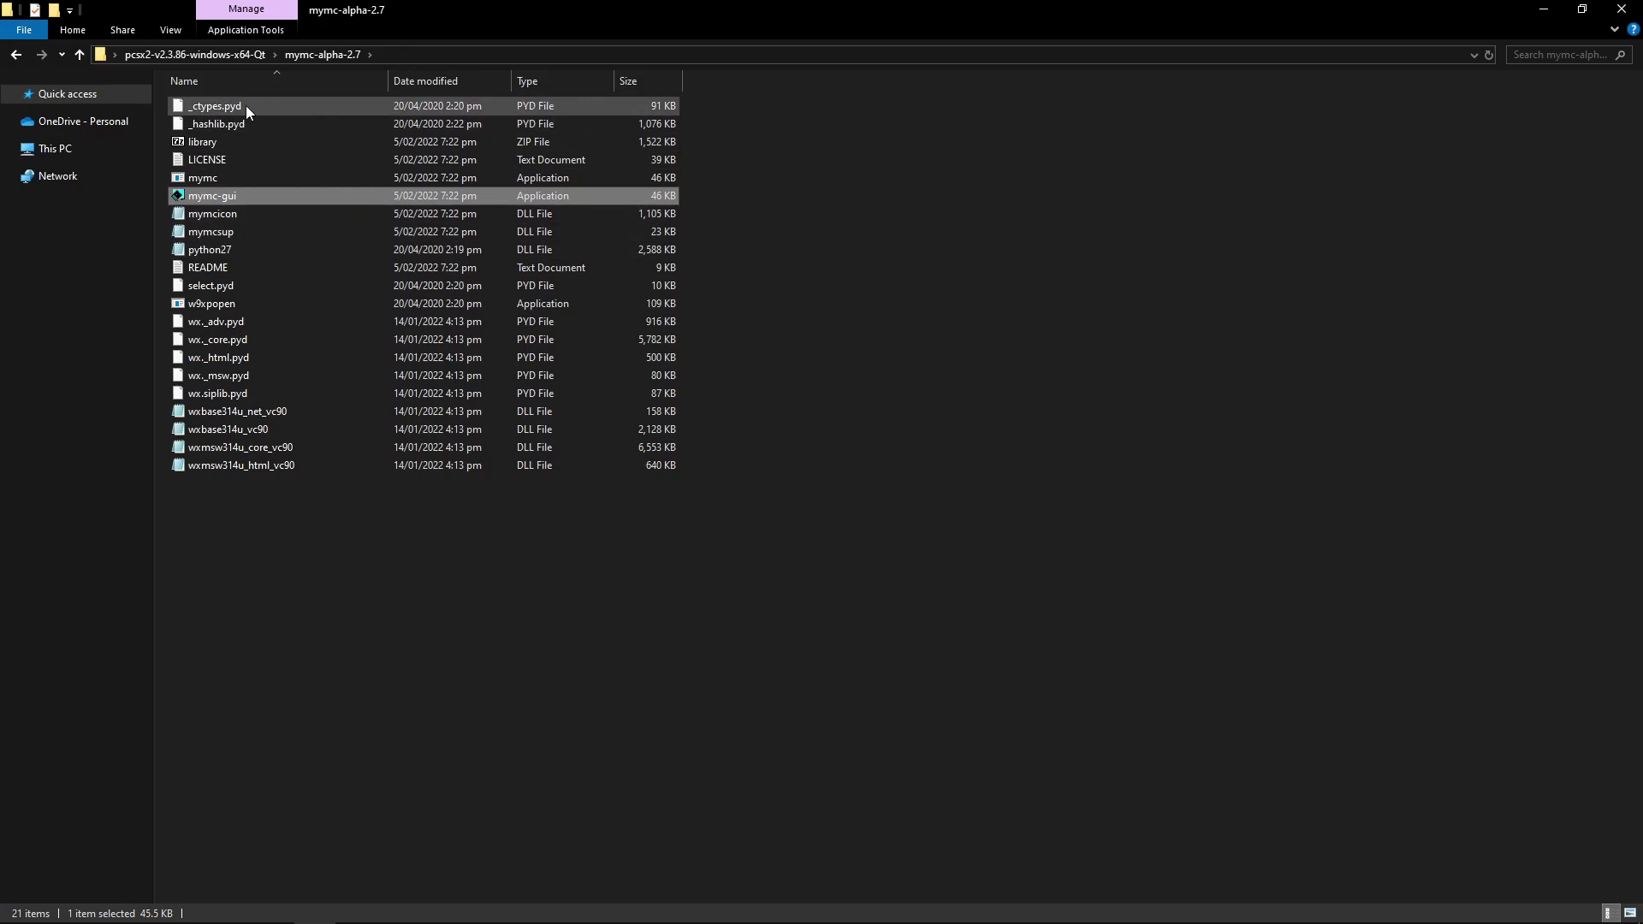
click(221, 54)
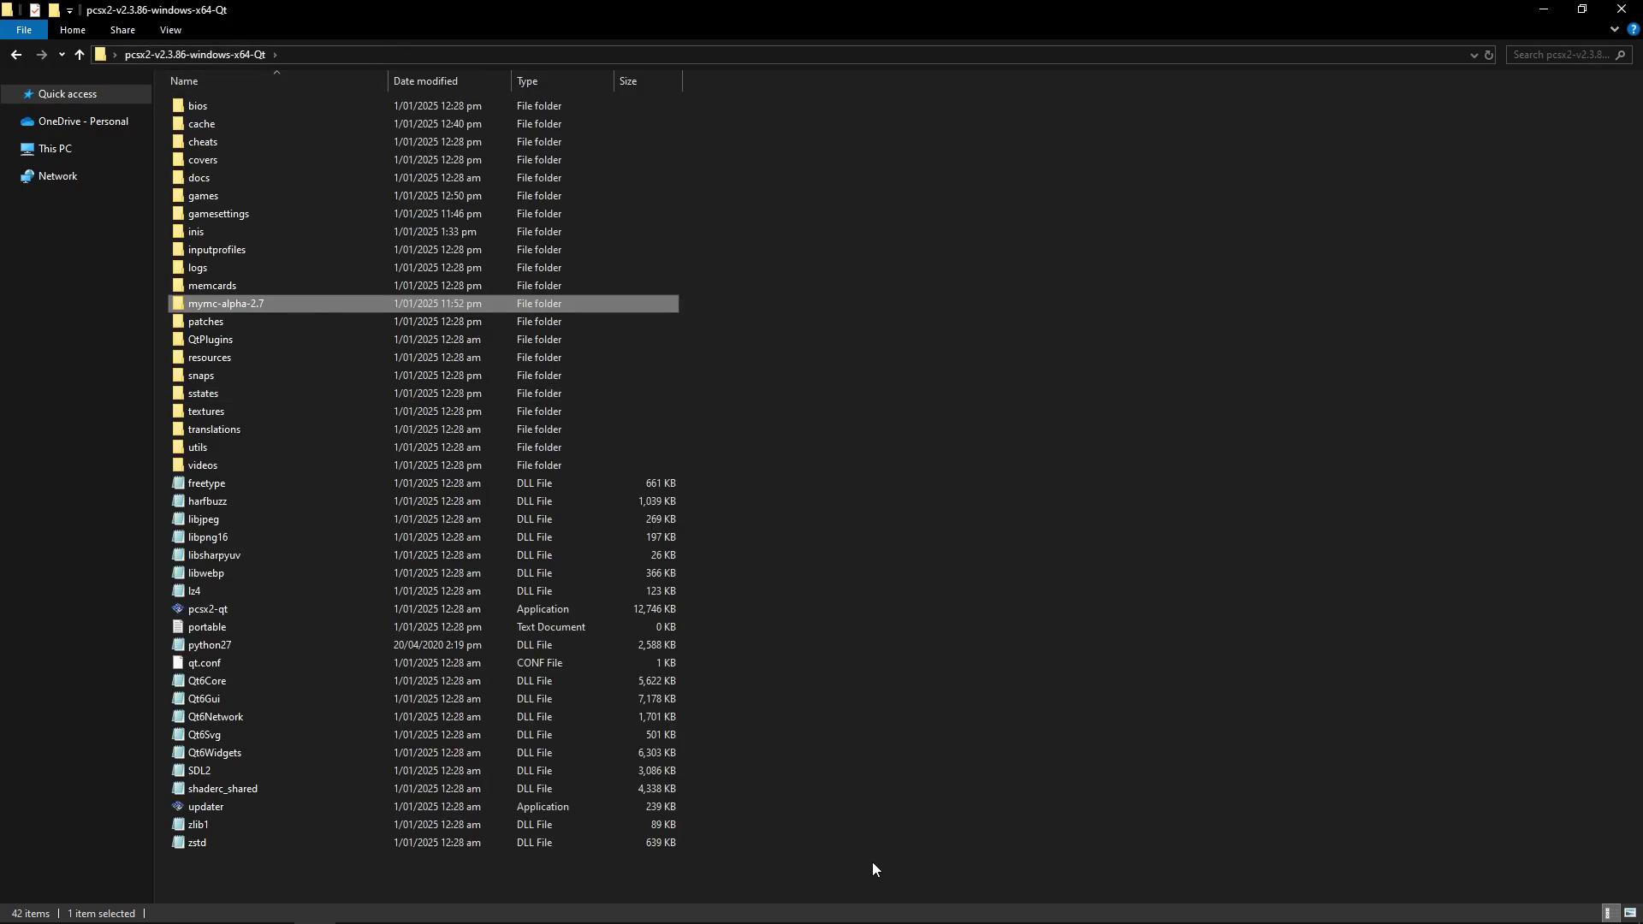
click(819, 908)
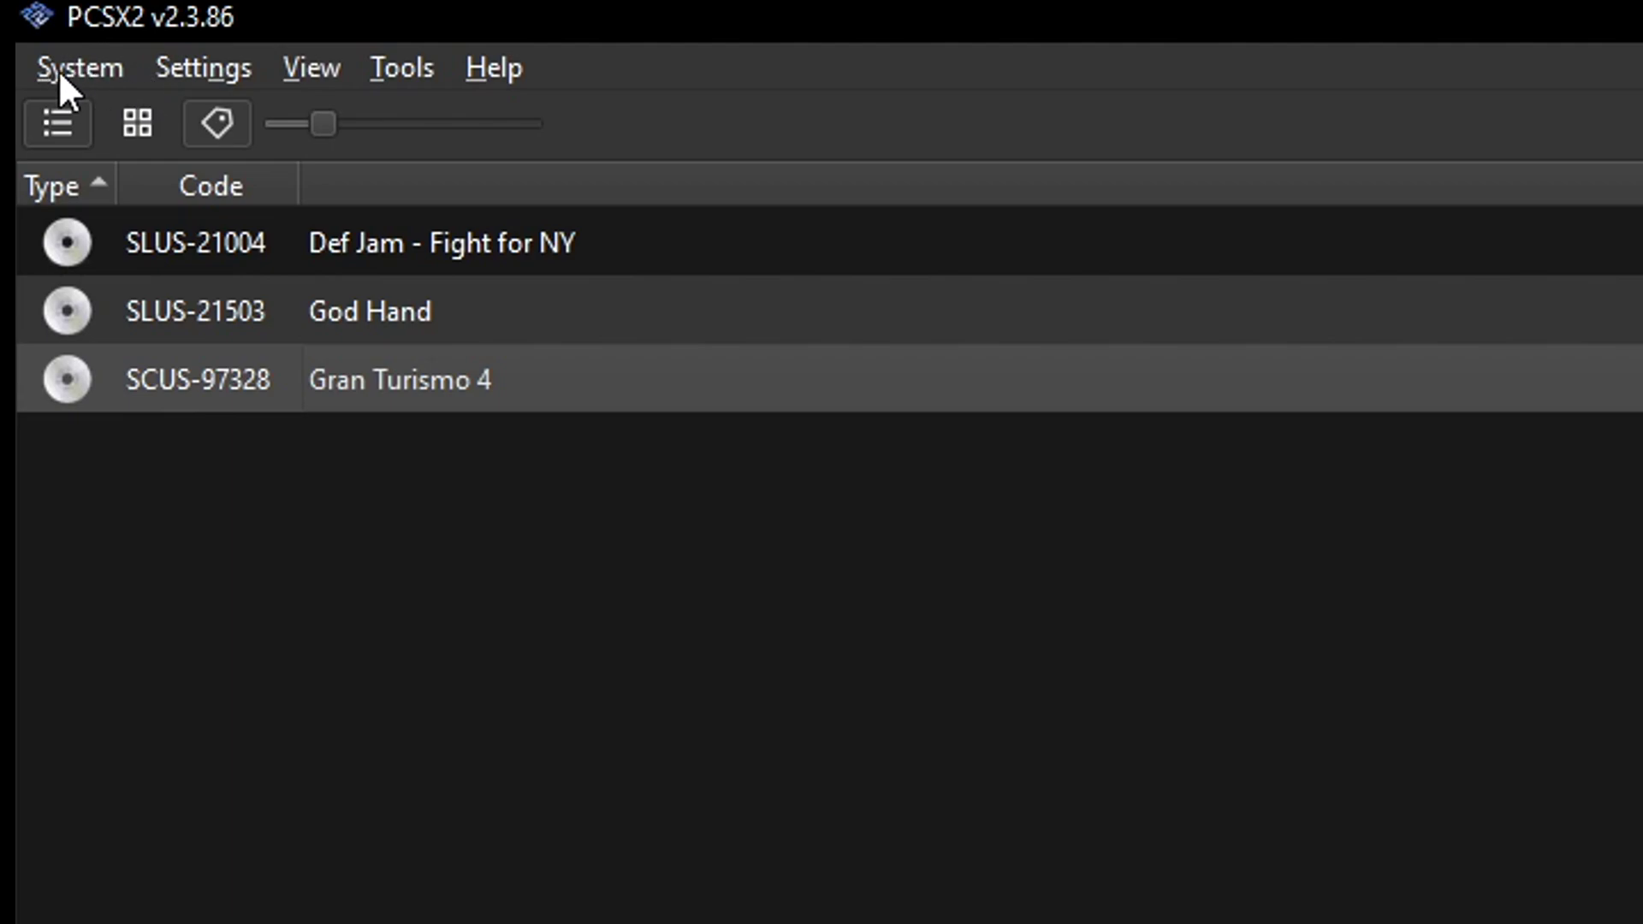
- Boot the PS2 BIOS without a game via System > Start BIOS
click(92, 72)
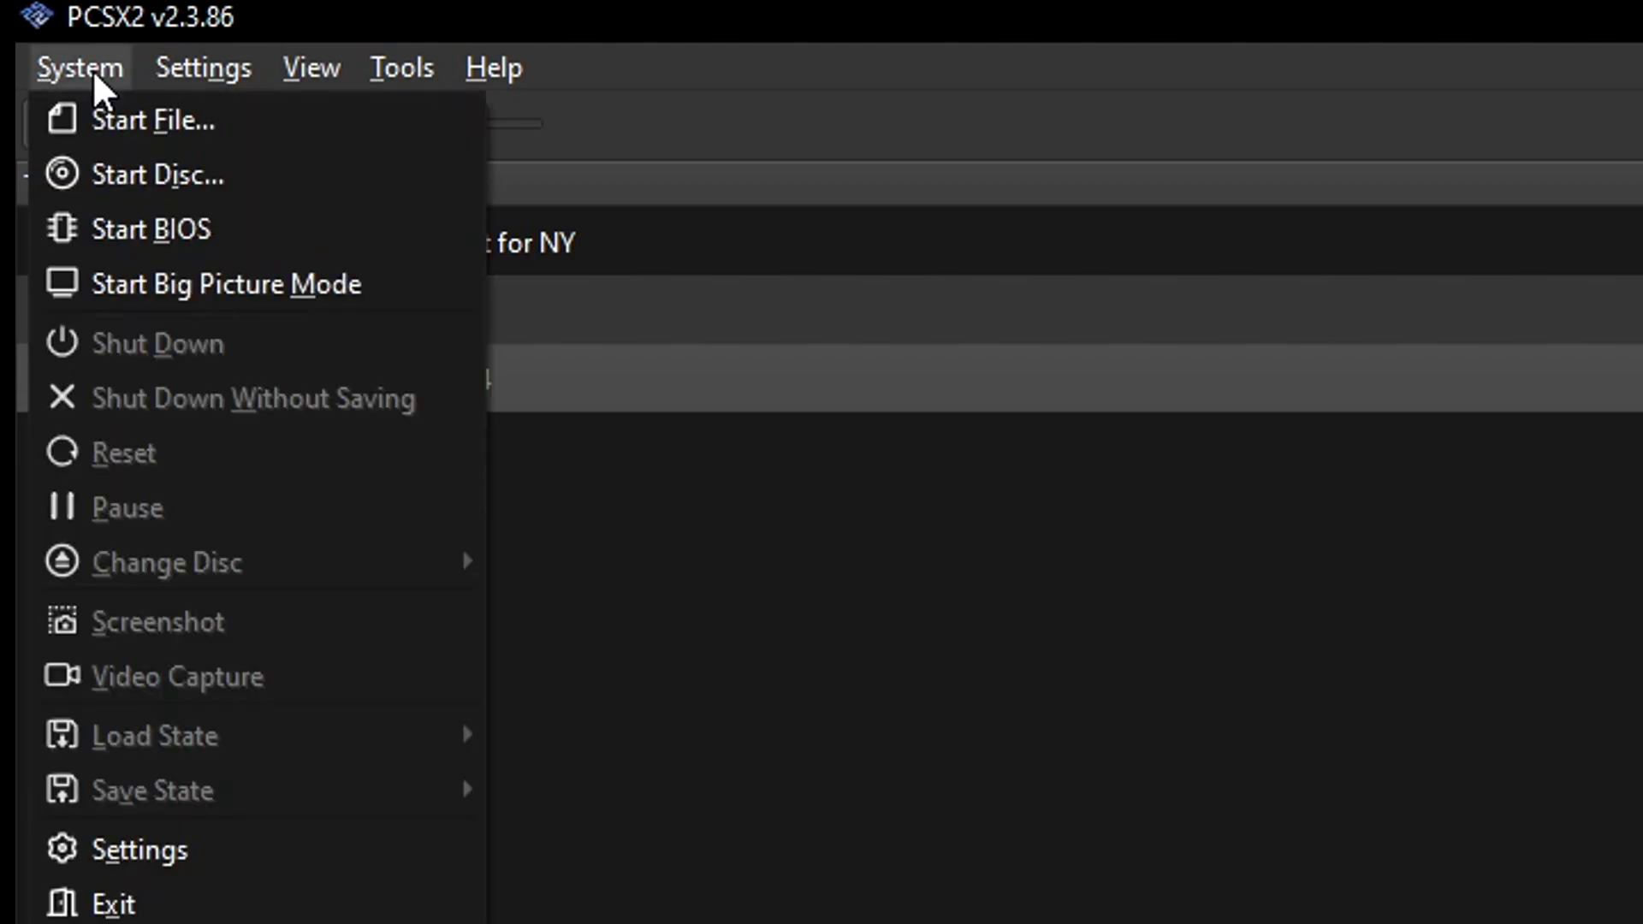
click(237, 243)
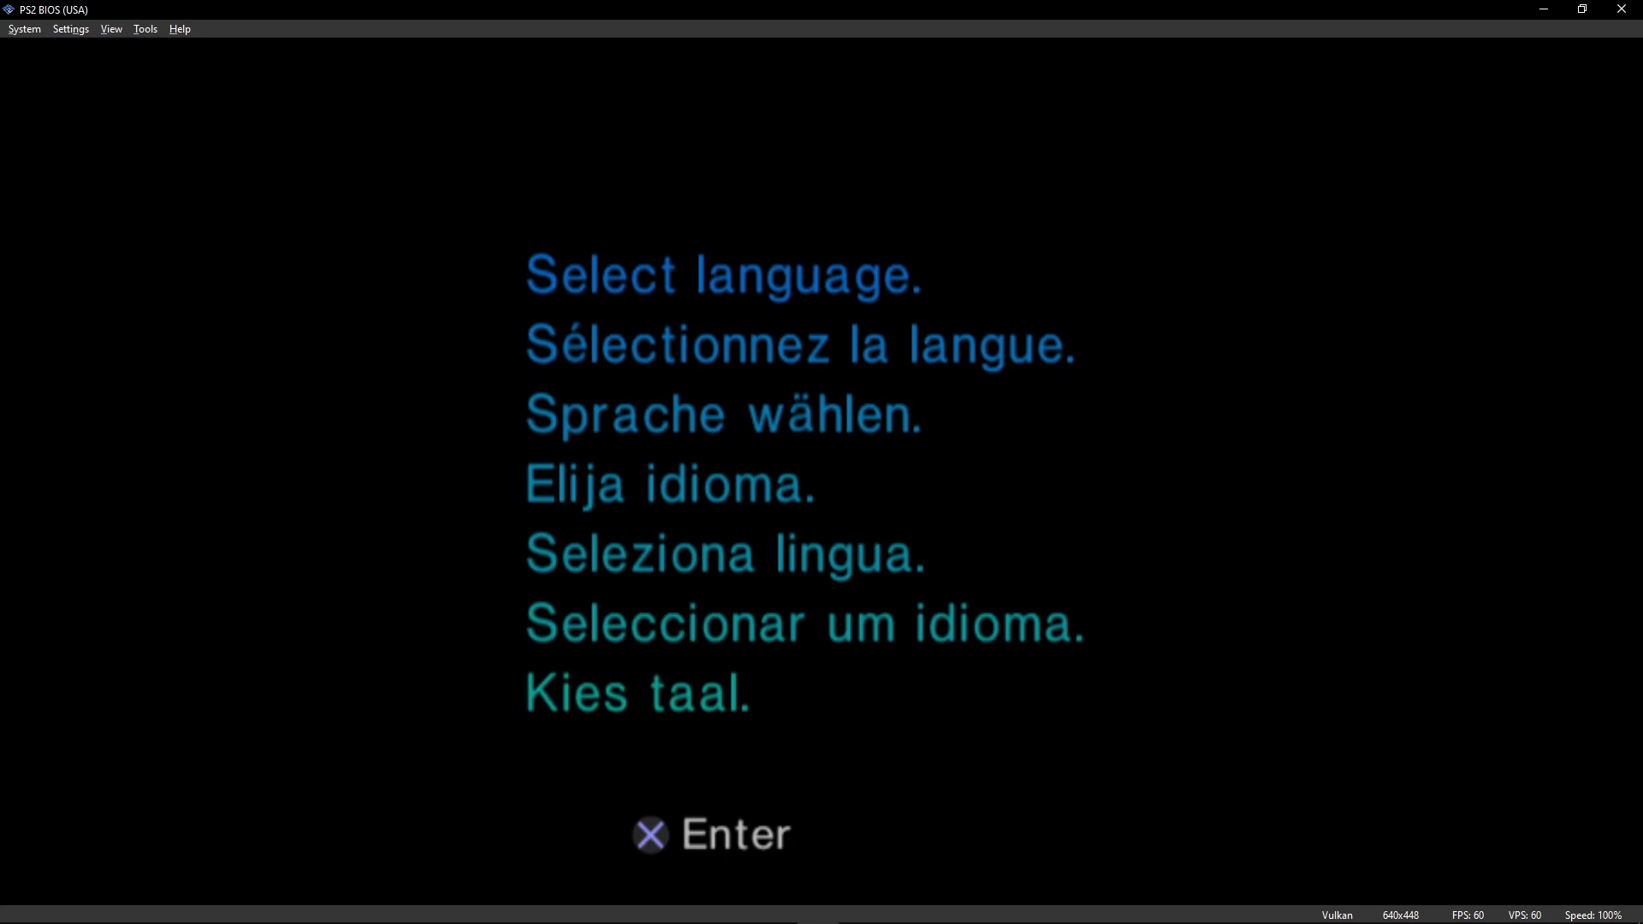
- Complete BIOS setup with English language and the GMT +4:30 Kabul time zone
key(k)
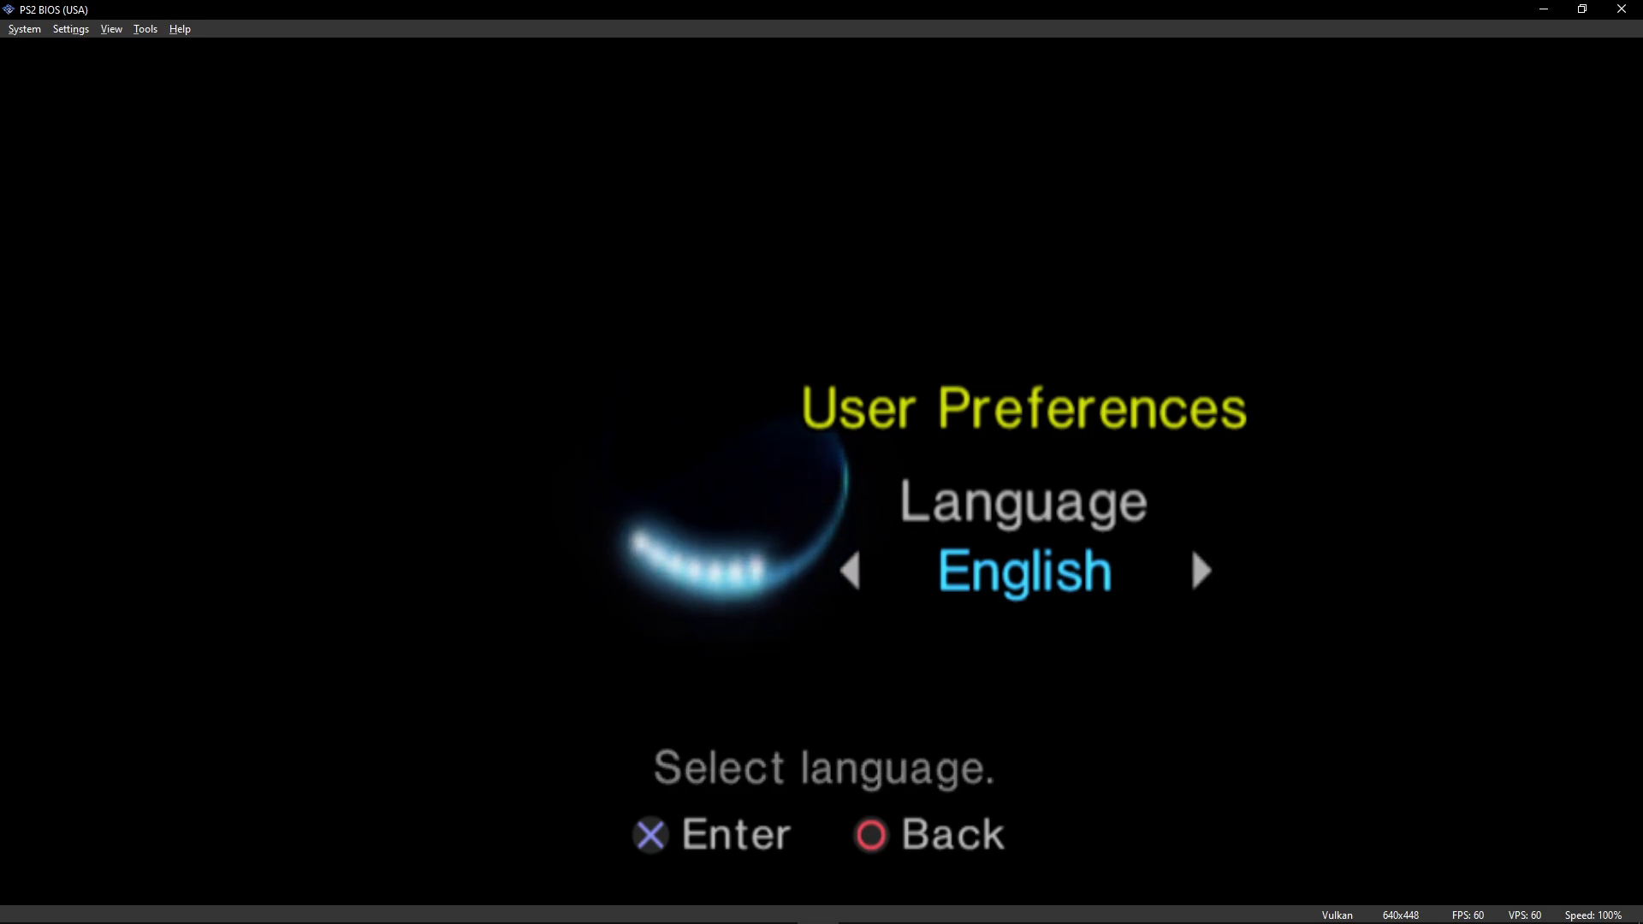
key(k)
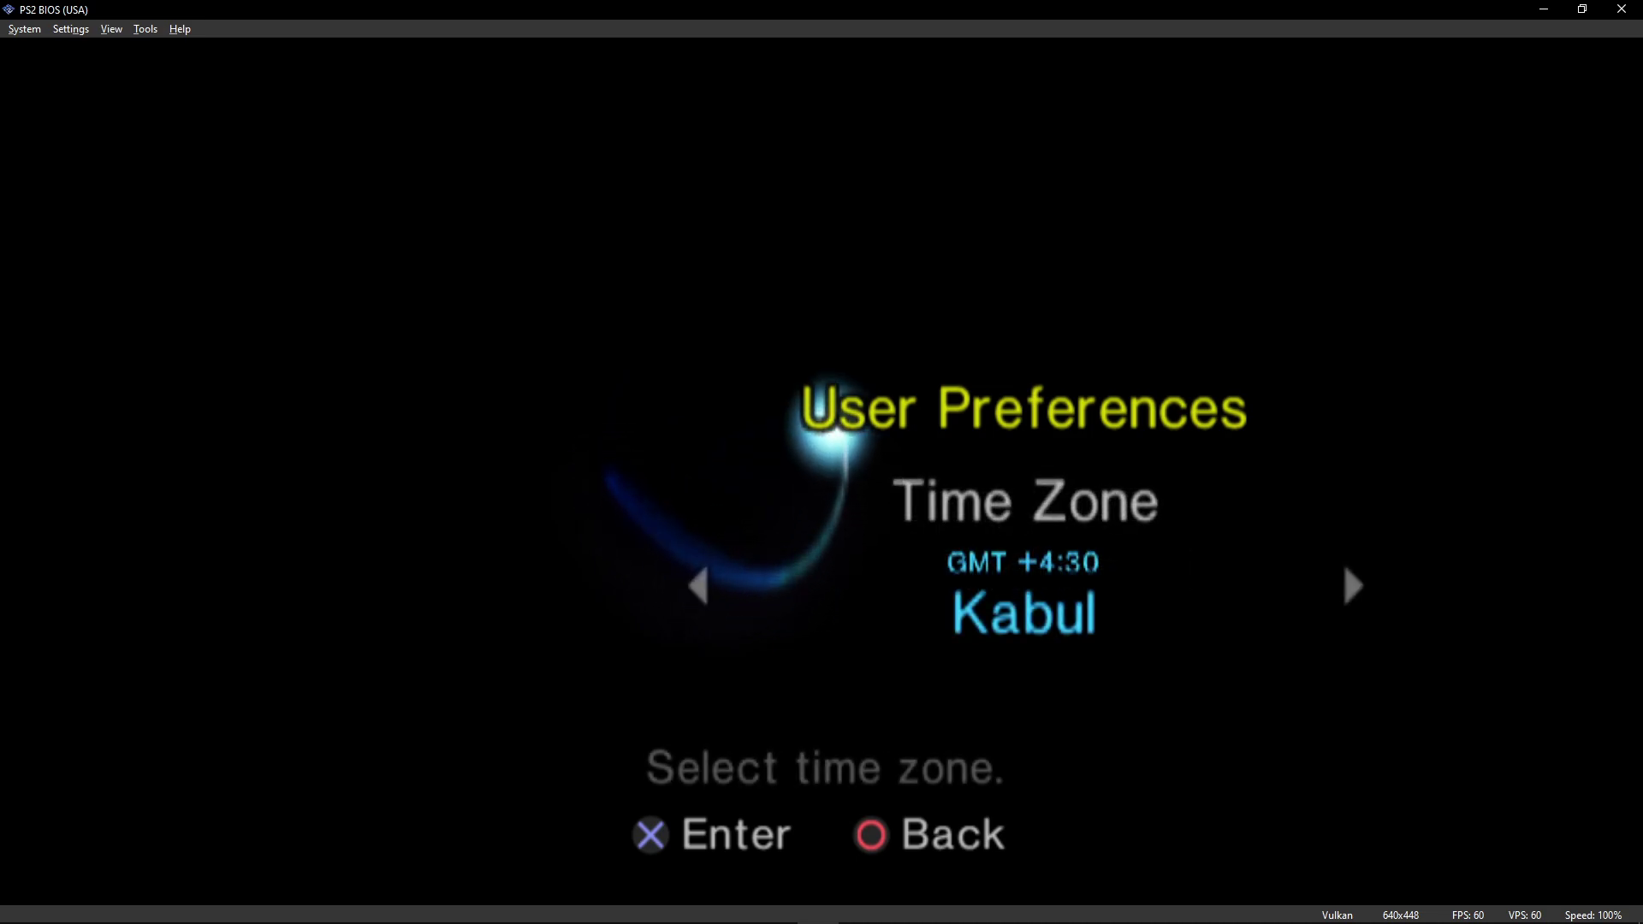
key(k)
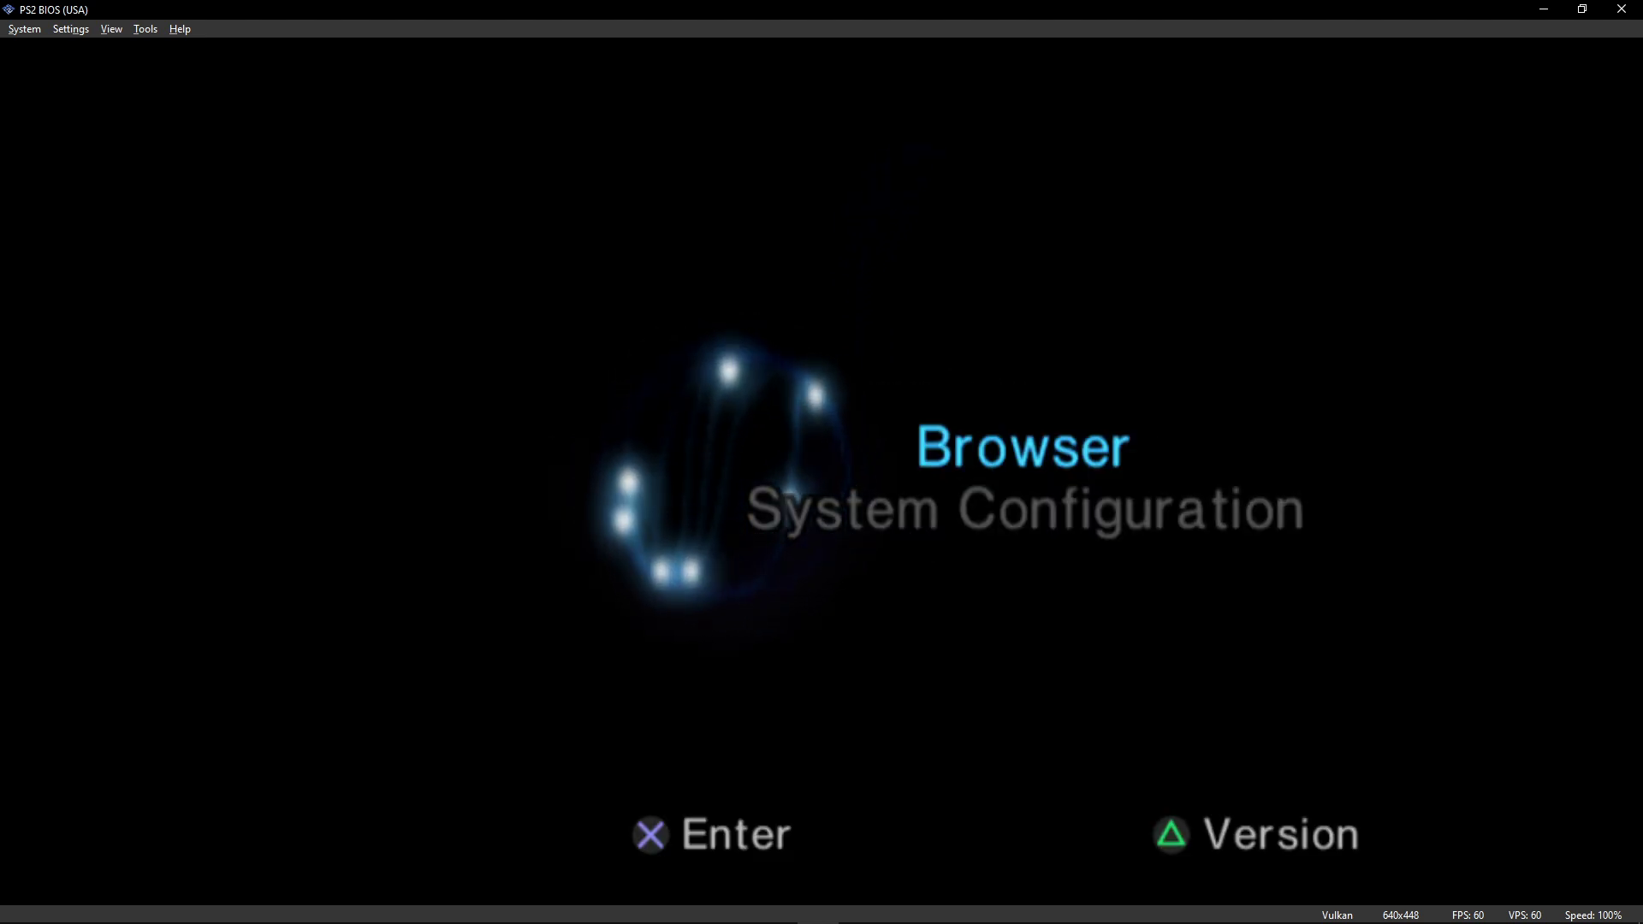
- Format memory card 1 from the BIOS Browser, then shut down the BIOS
key(k)
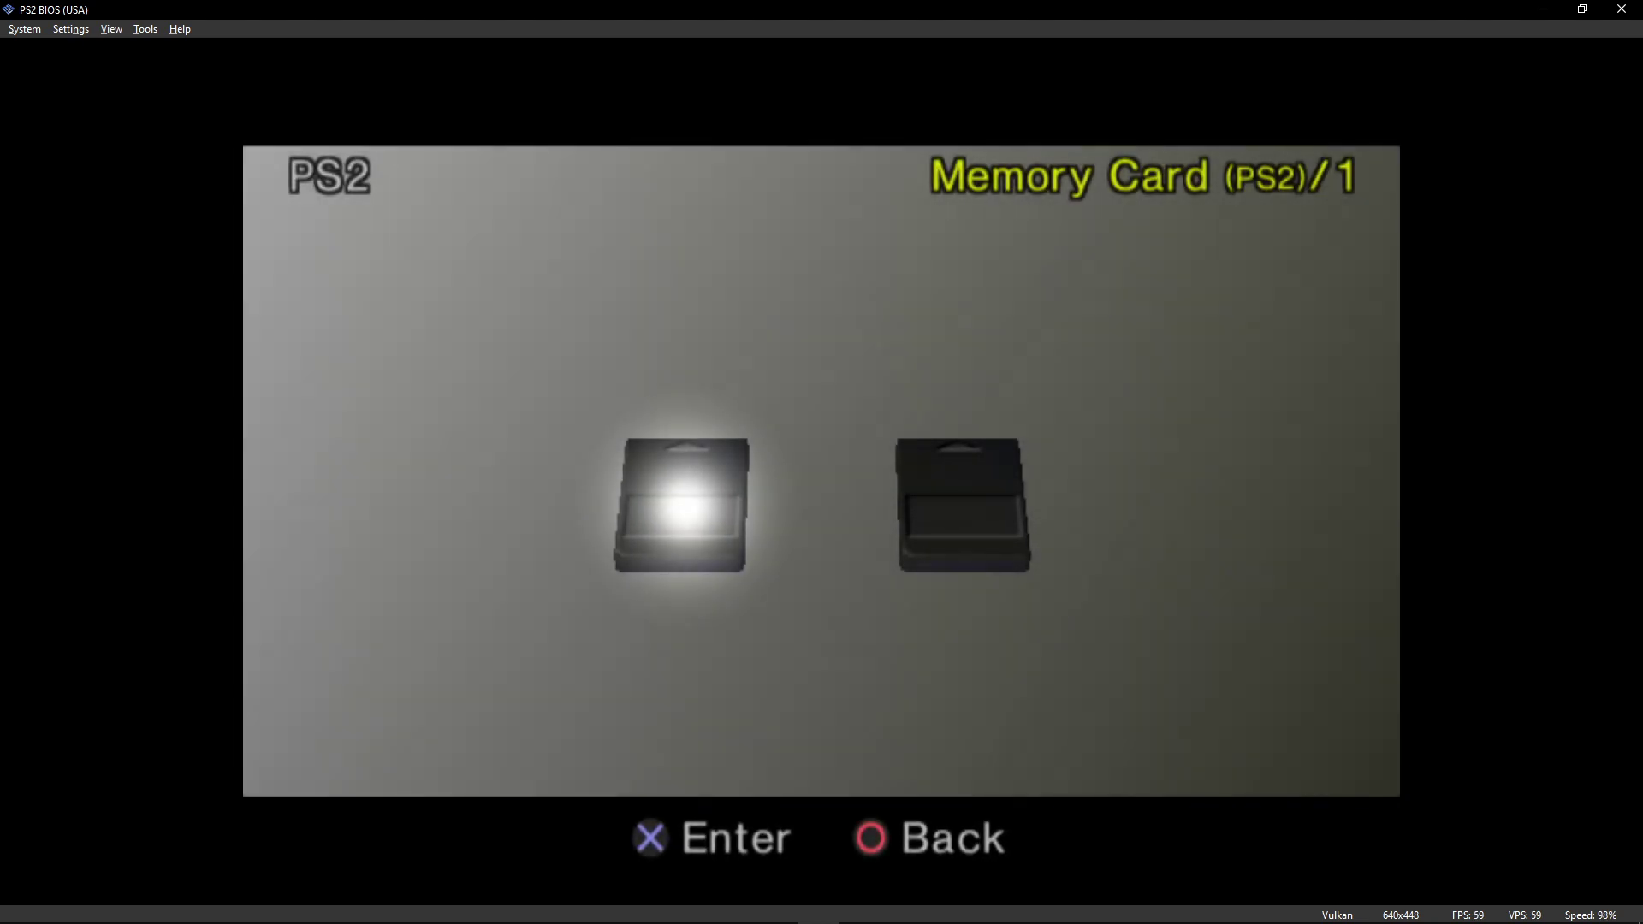
key(k)
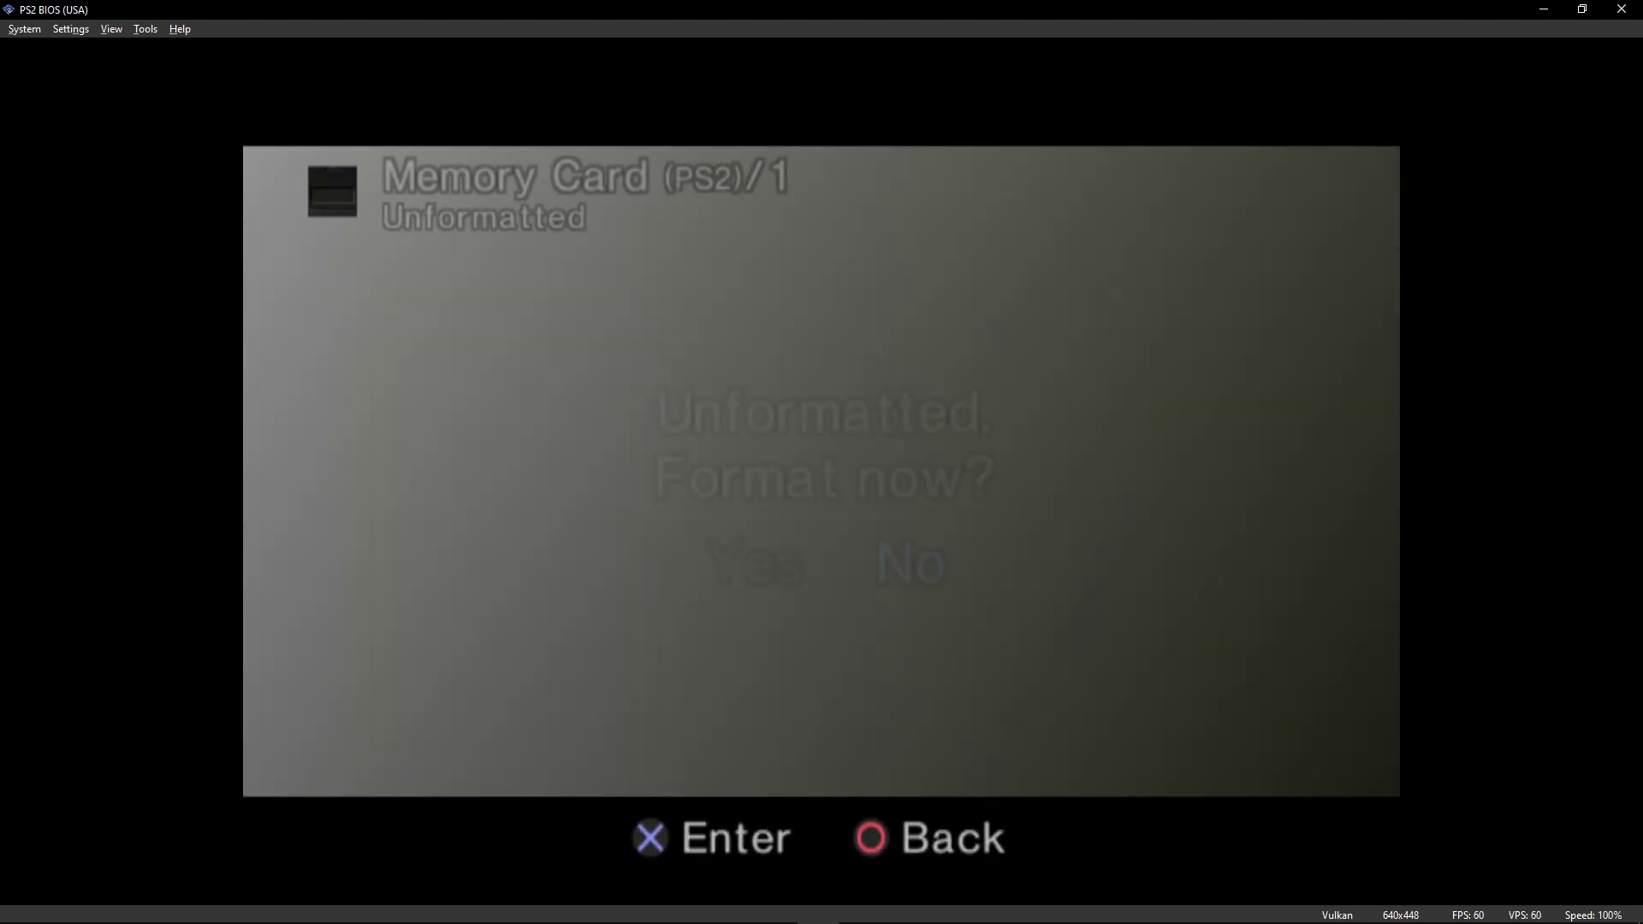
key(Left)
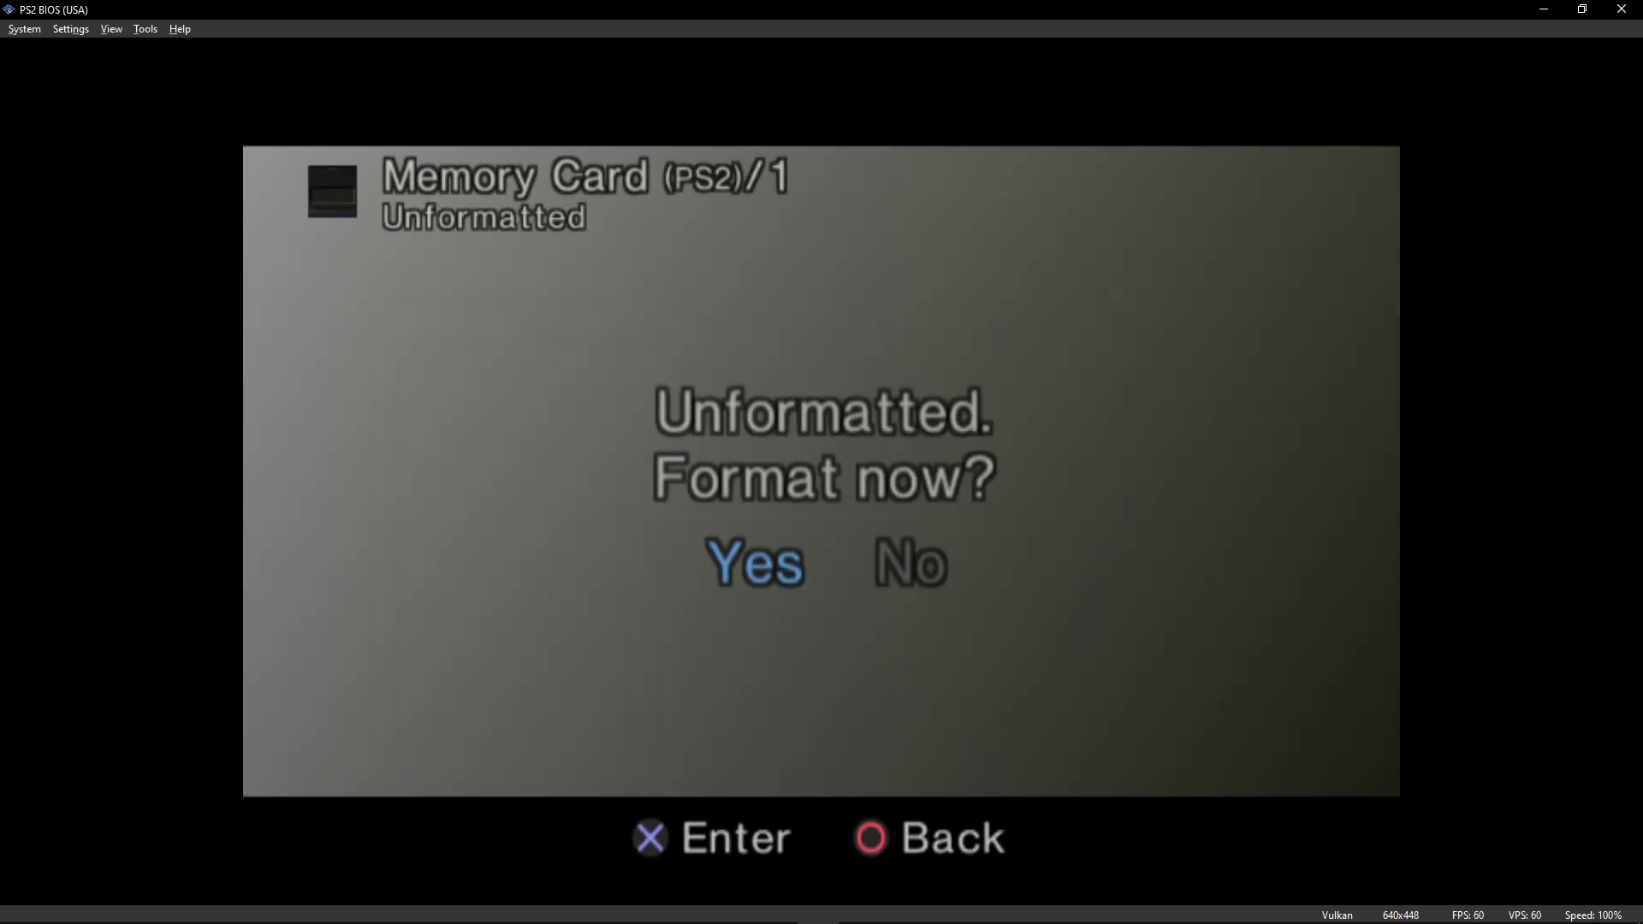
key(k)
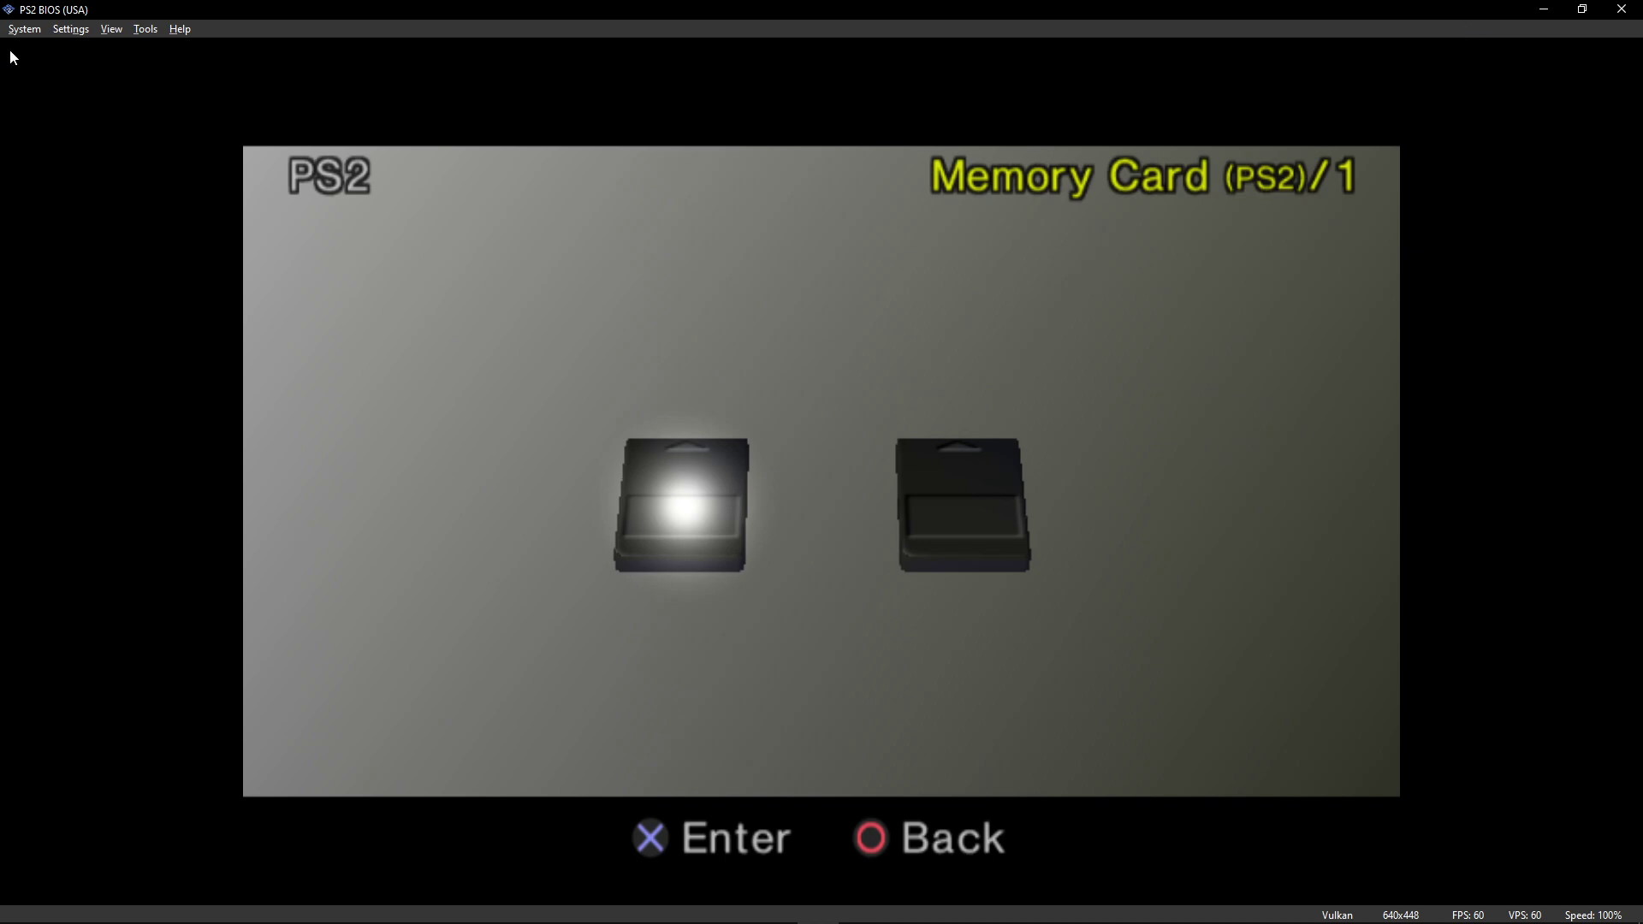
click(20, 30)
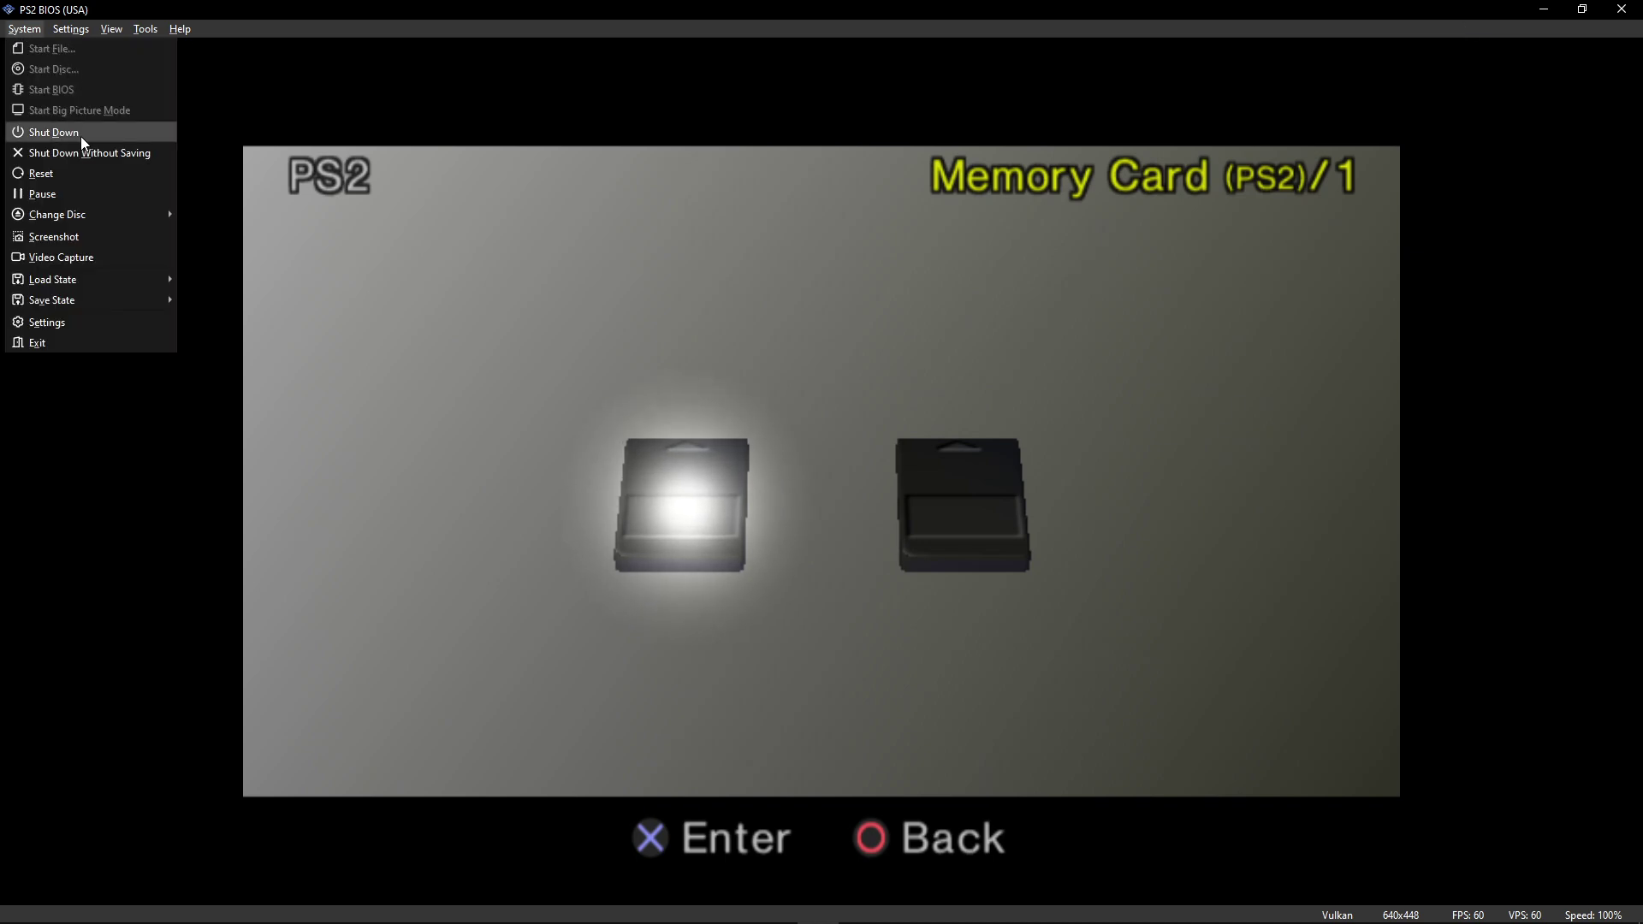
click(151, 152)
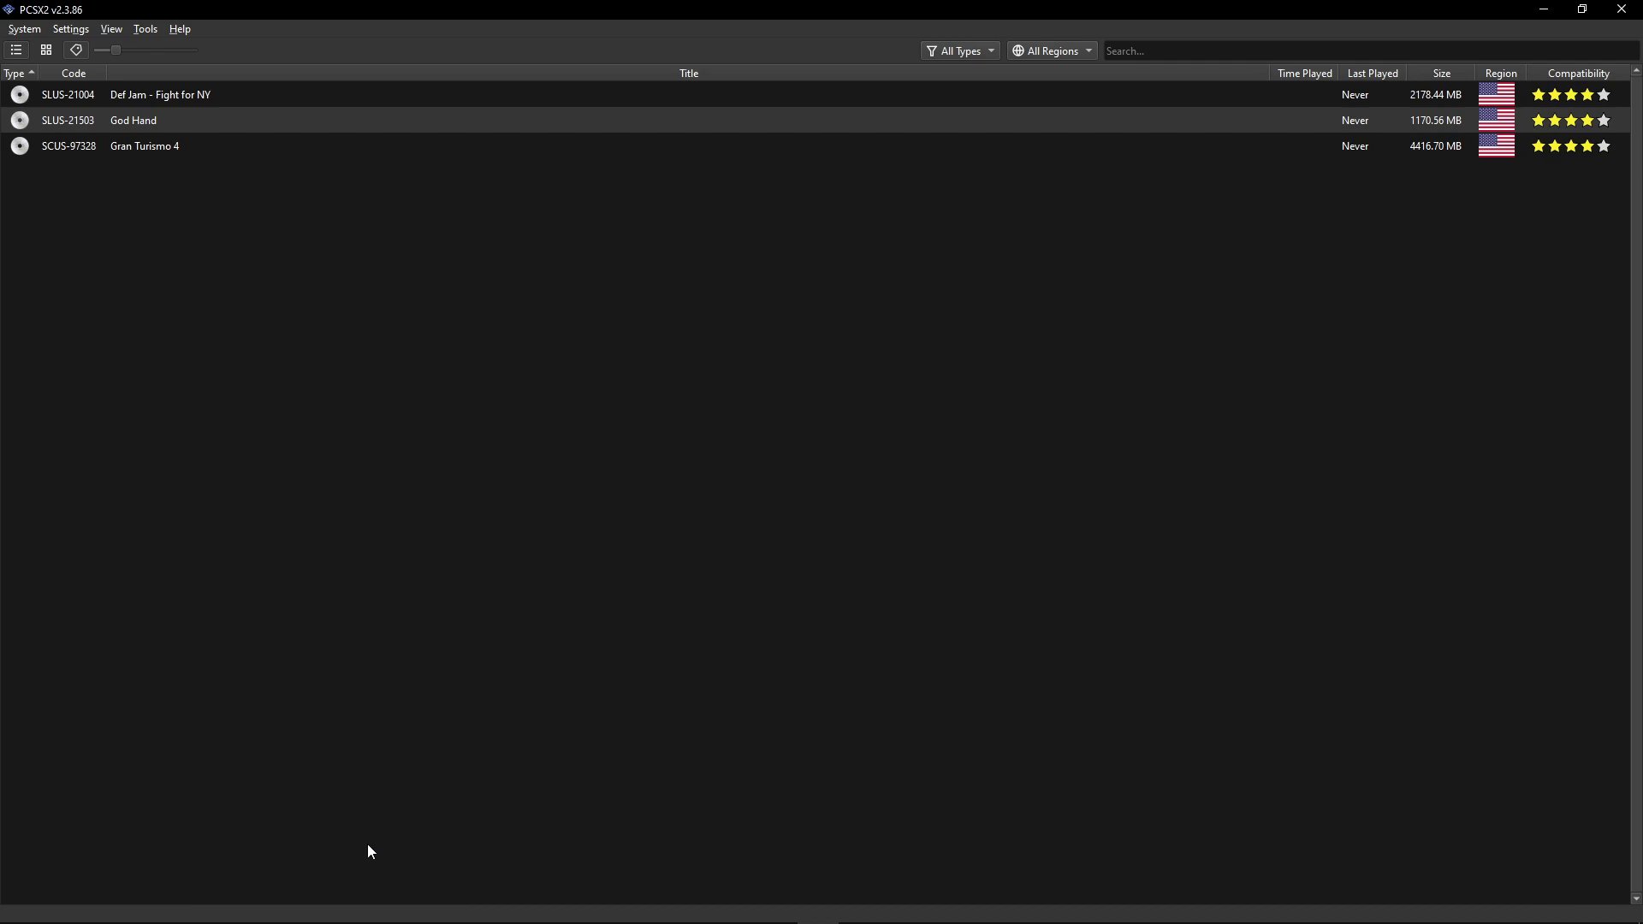
- Check Mcd001.ps2 and Mcd002.ps2 in memcards, then open the mymc-alpha-2.7 folder
click(313, 907)
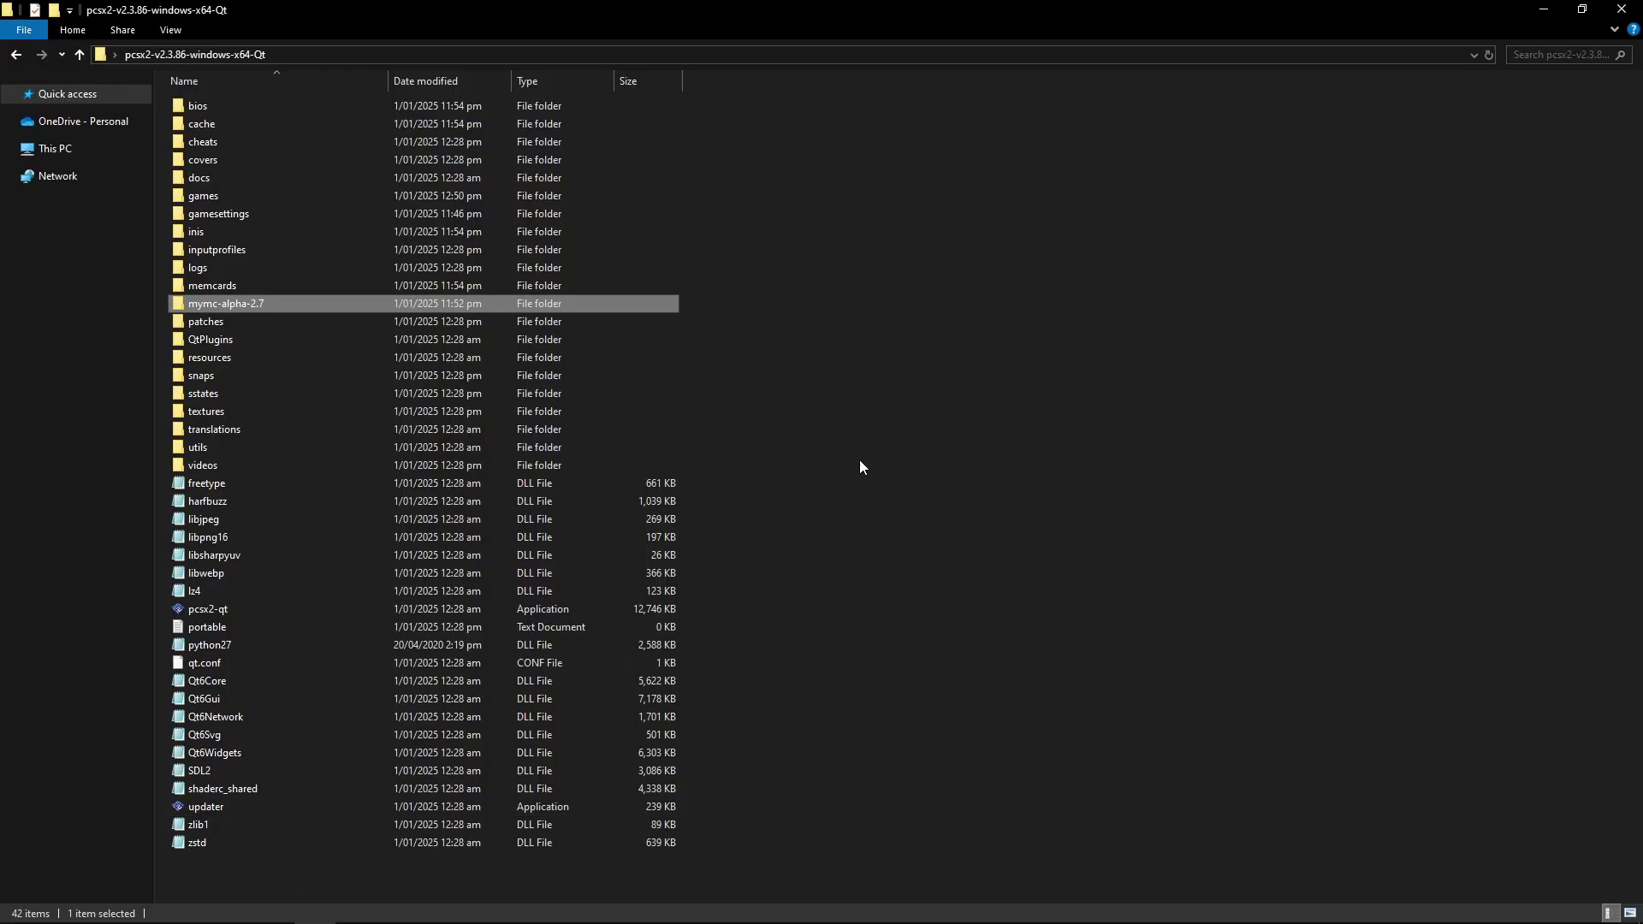
click(269, 288)
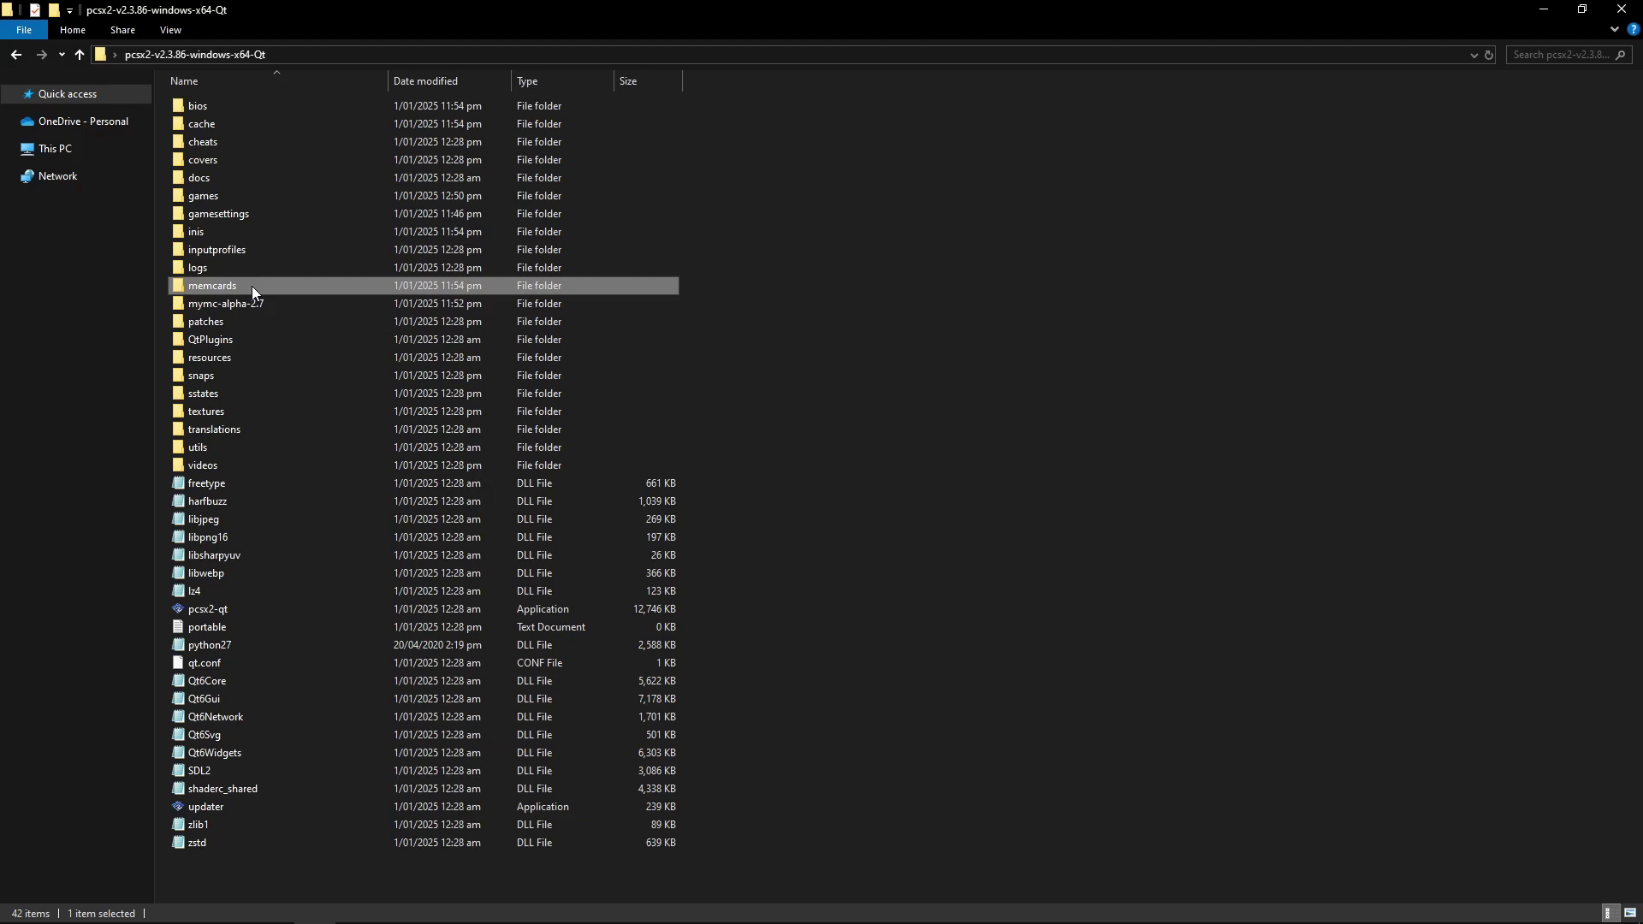
double_click(251, 285)
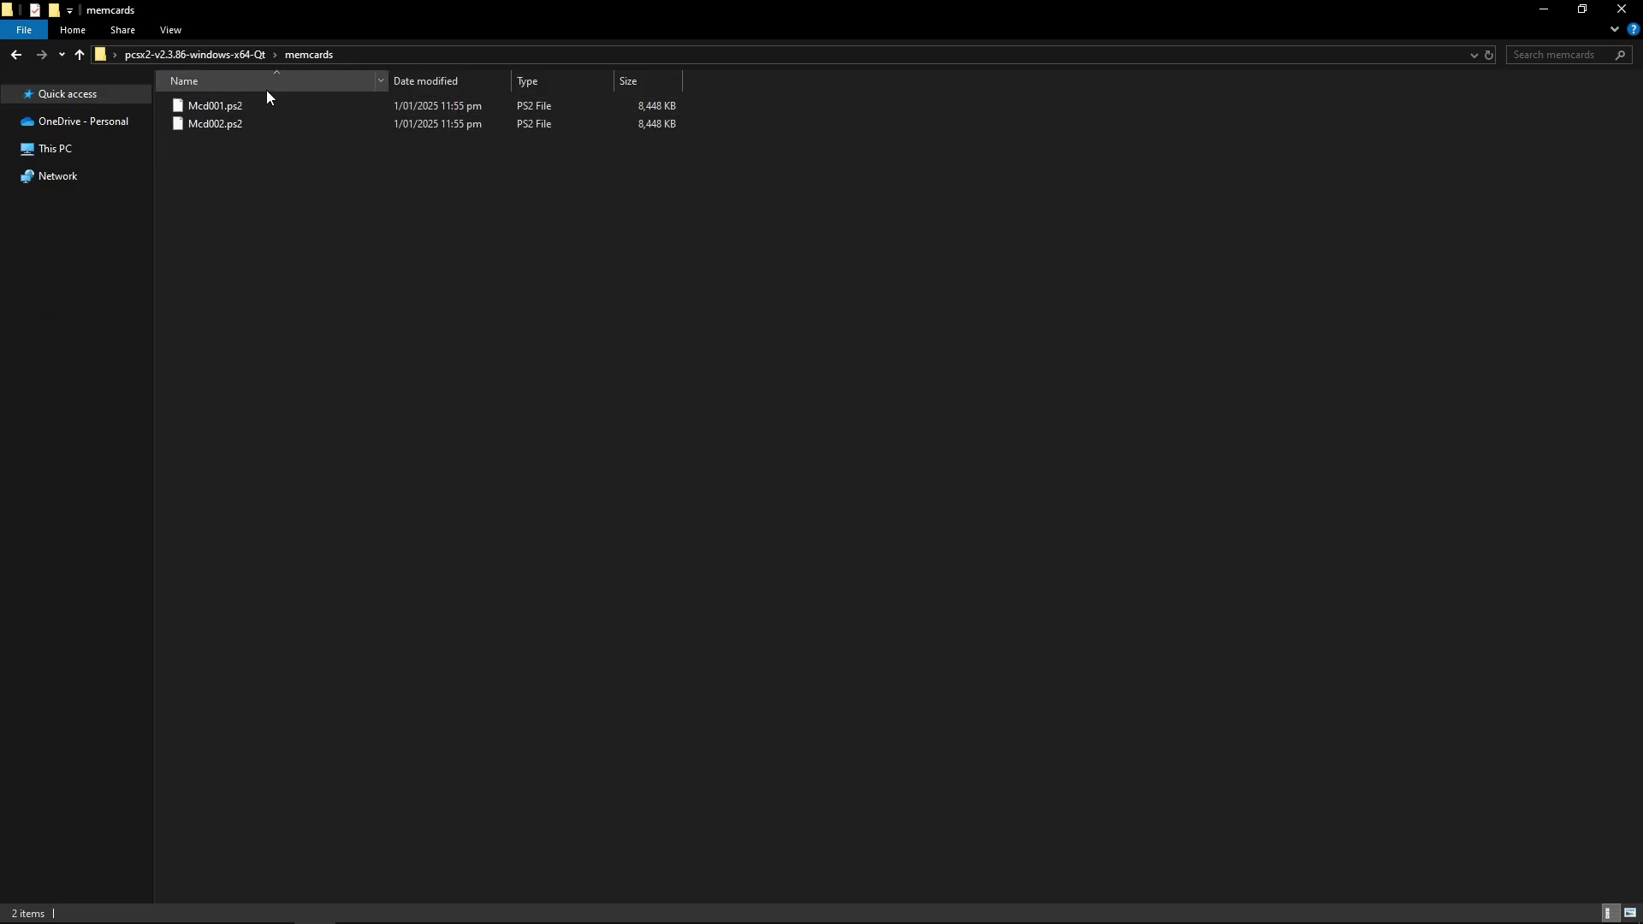
click(214, 54)
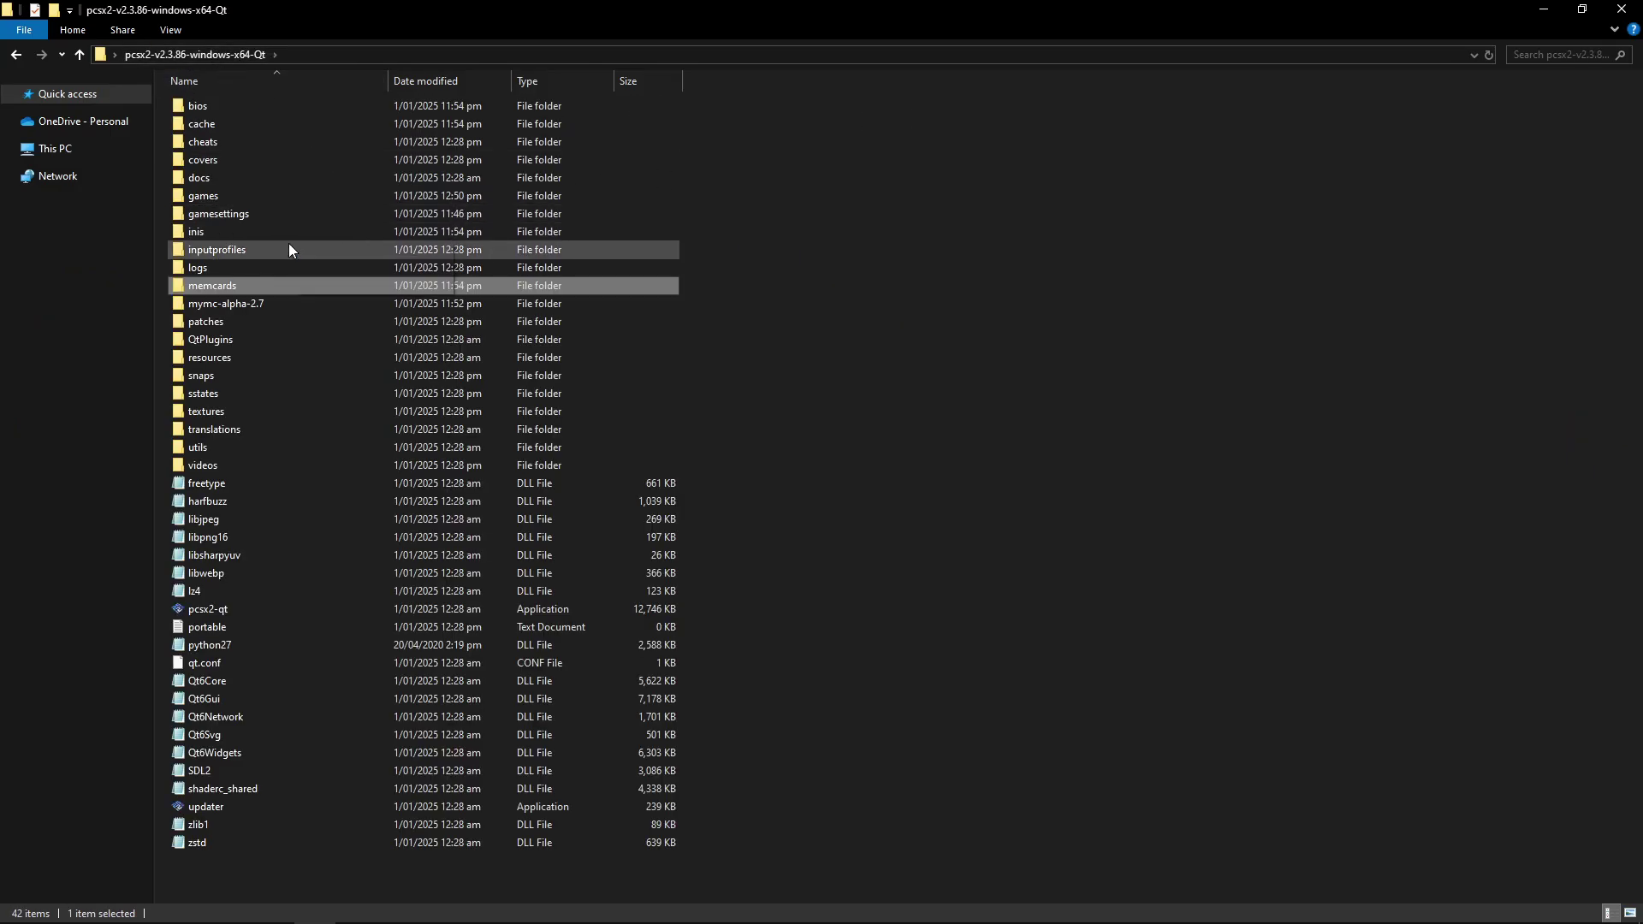
click(256, 305)
double_click(256, 303)
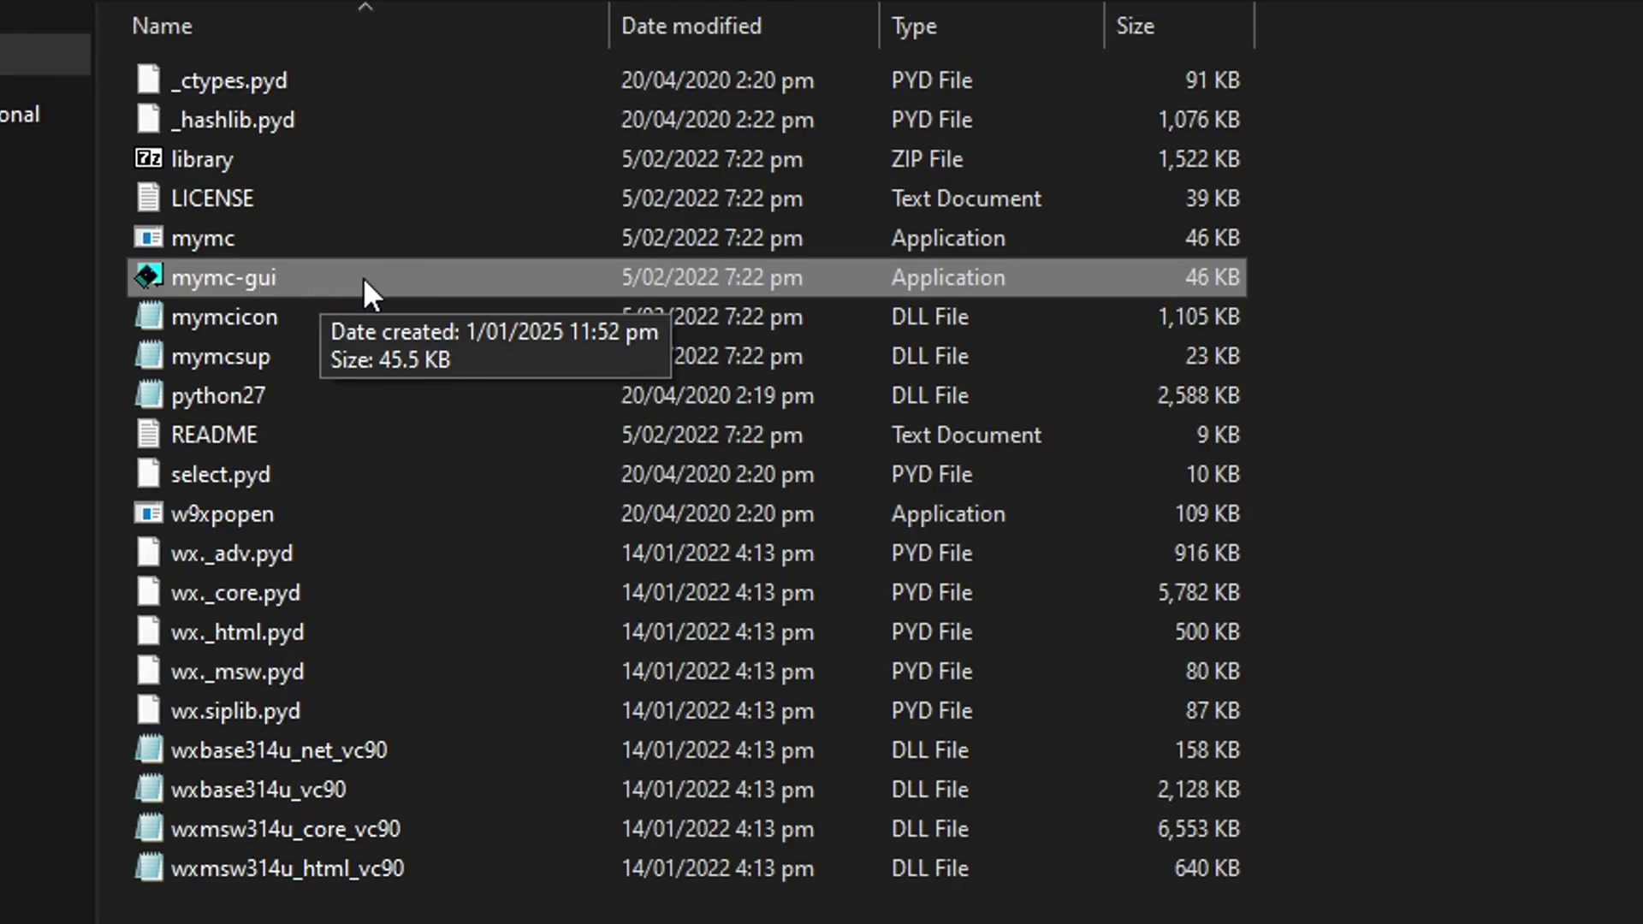
- Launch mymc-gui, load memcards\Mcd001.ps2, and move its empty window to the screen centre
double_click(320, 279)
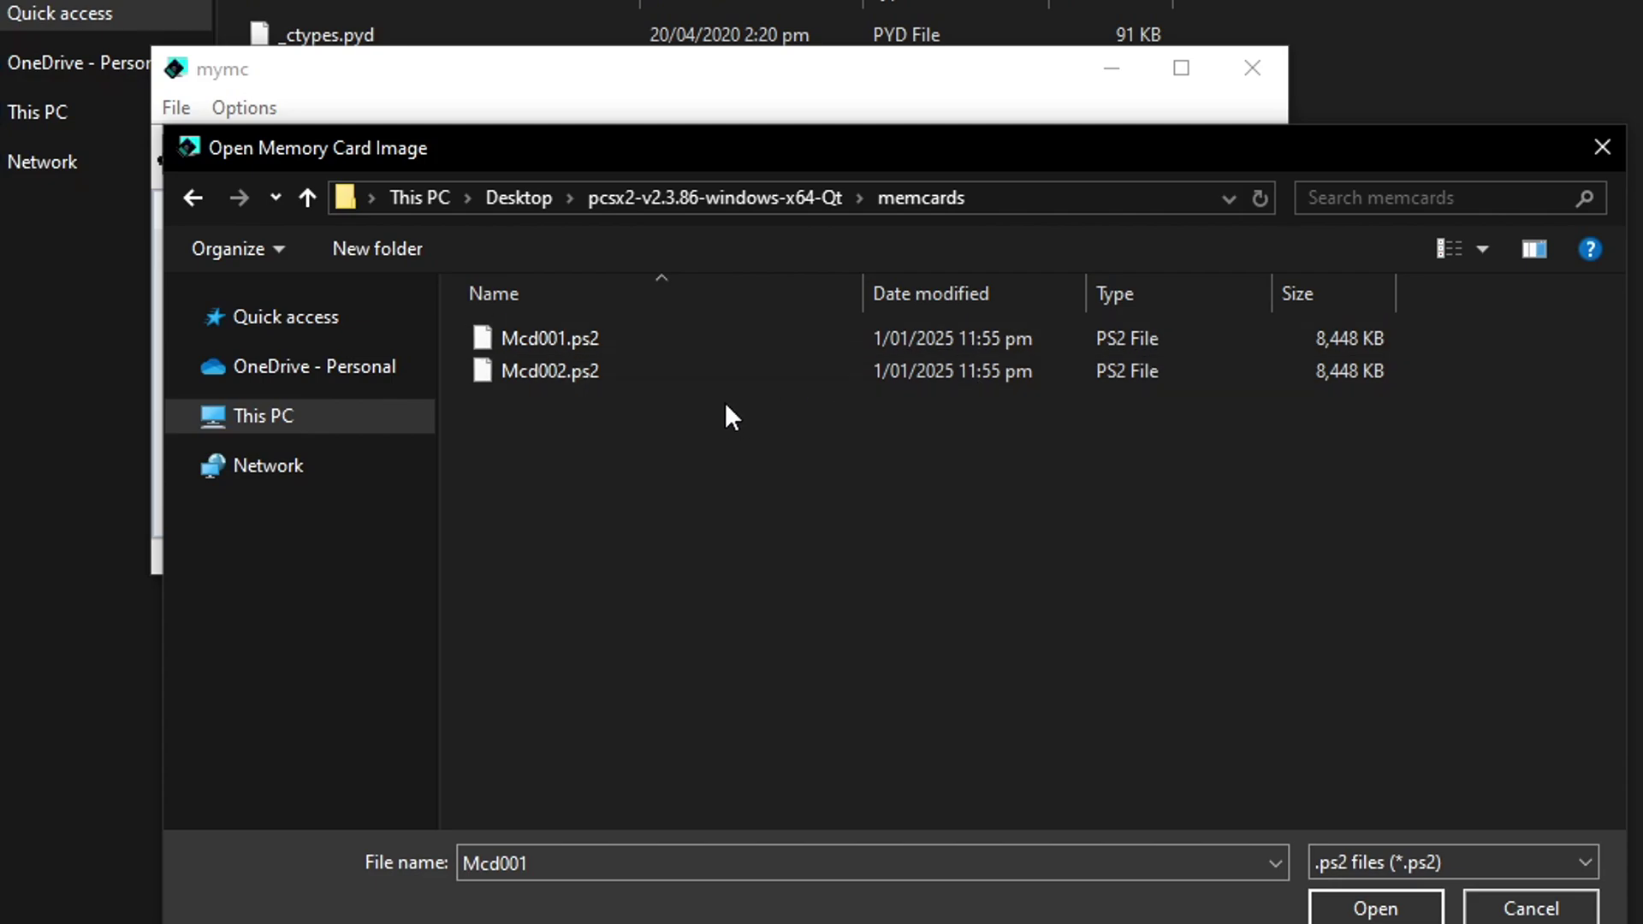
click(557, 342)
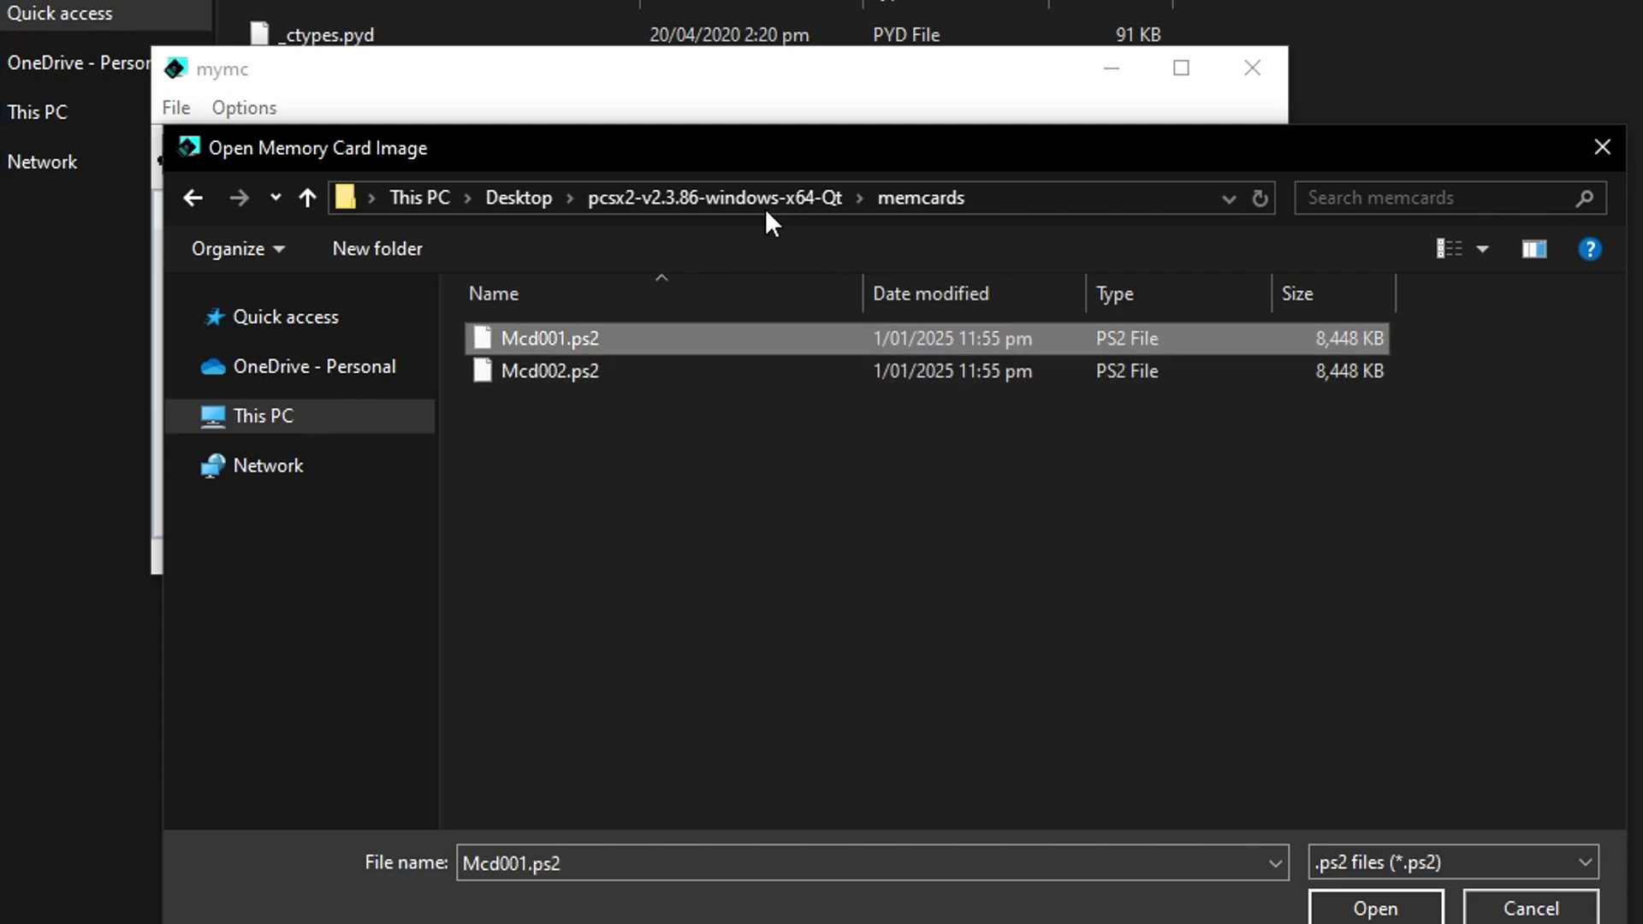
click(676, 190)
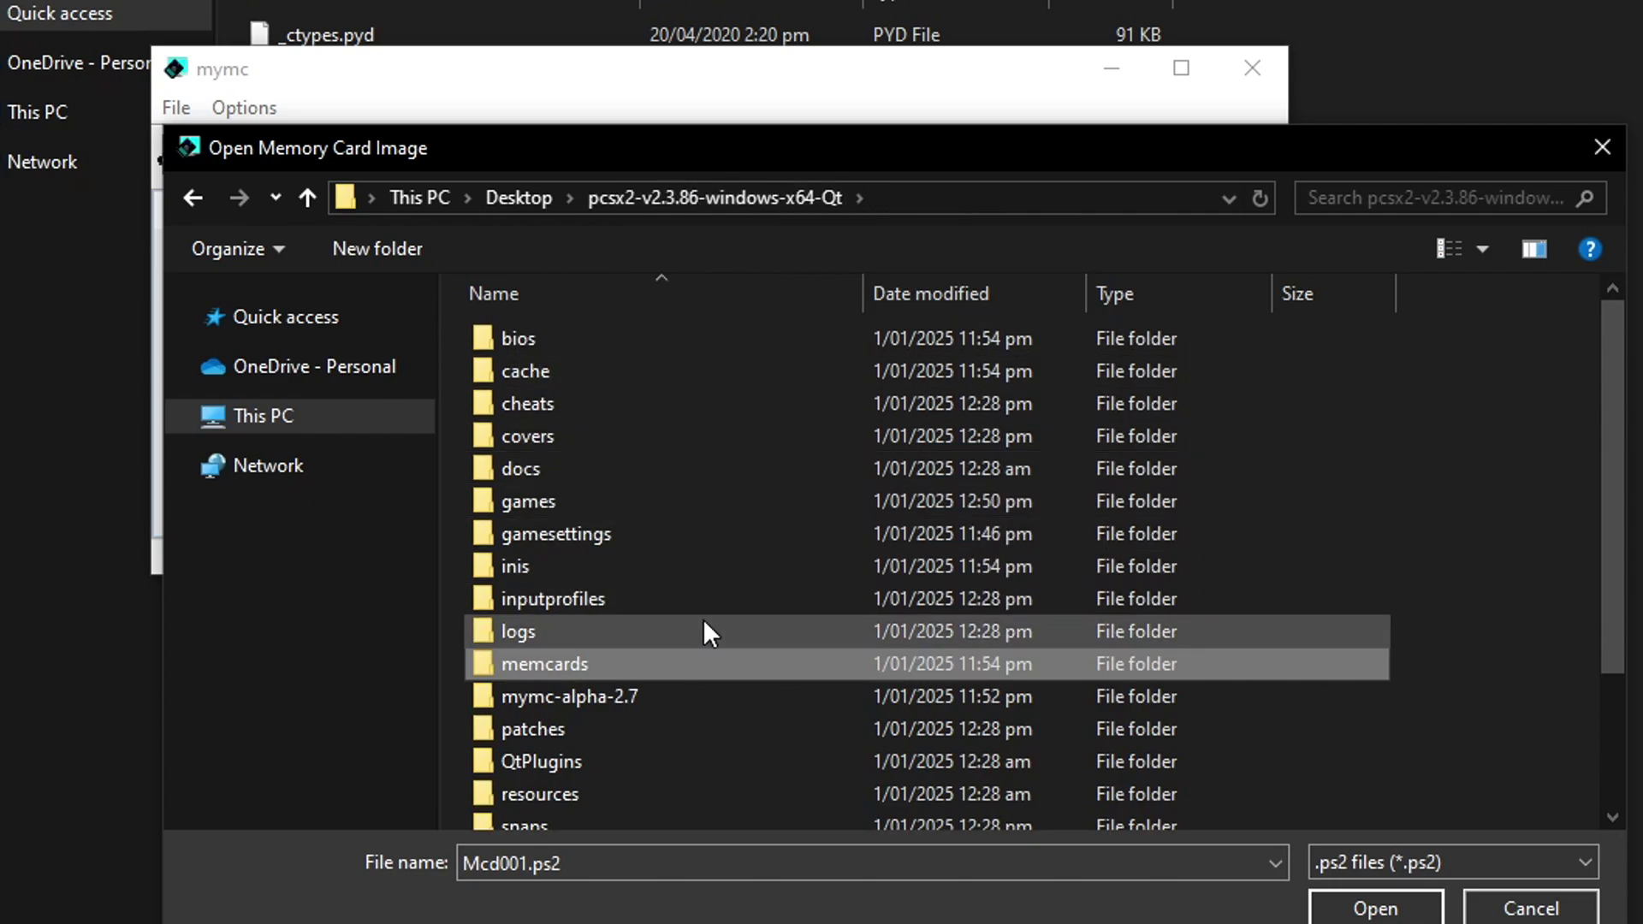
double_click(625, 666)
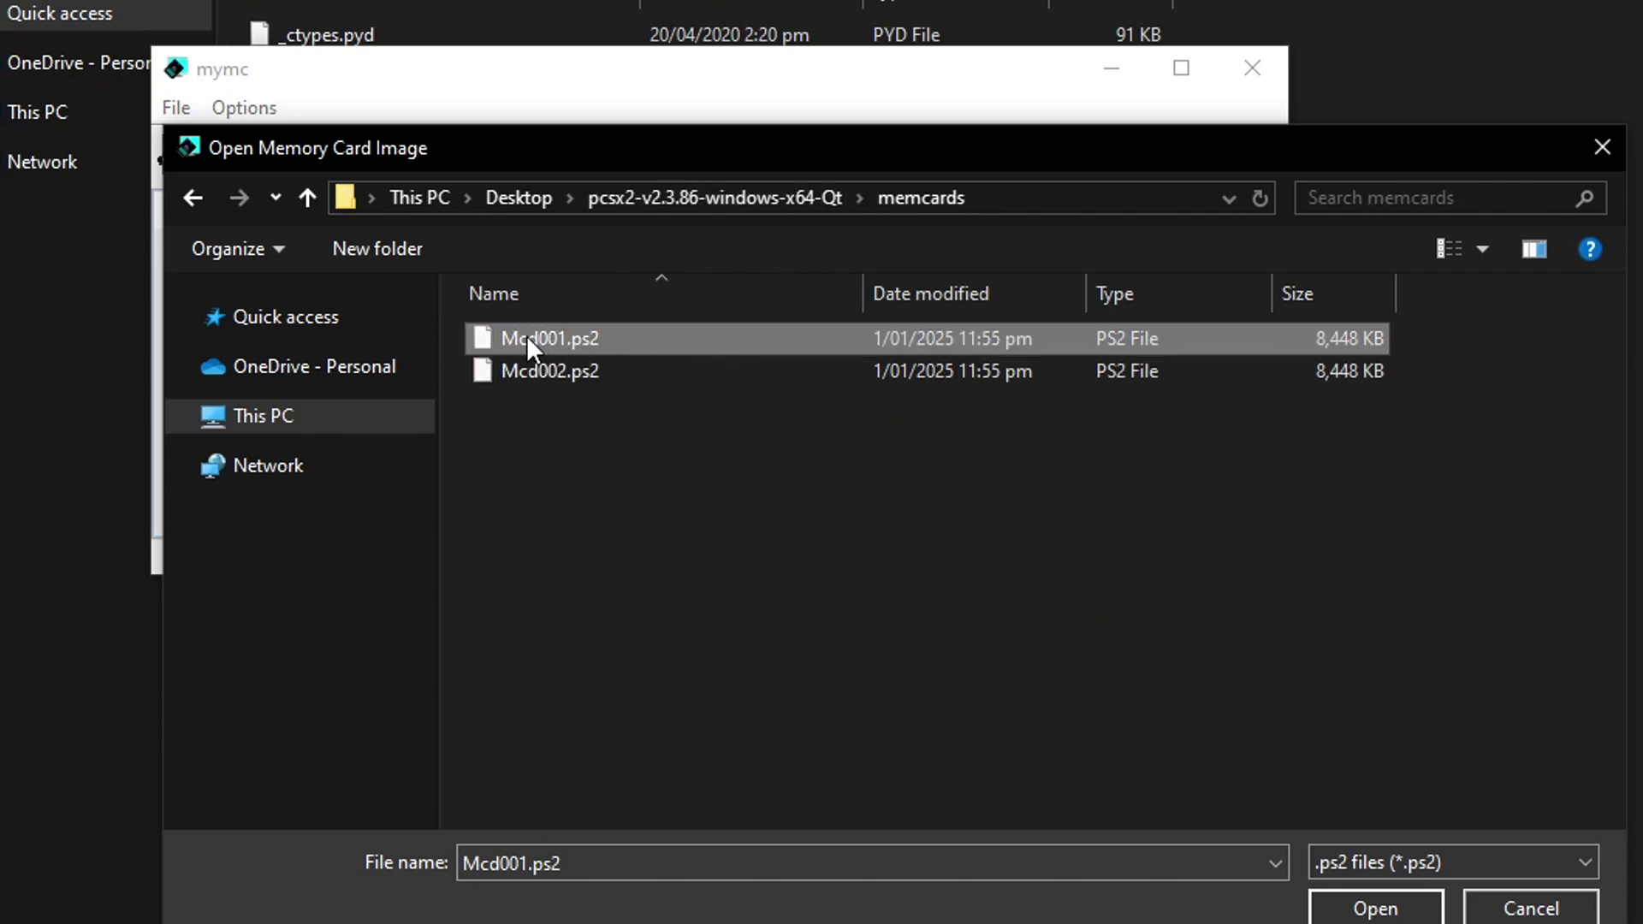
double_click(660, 341)
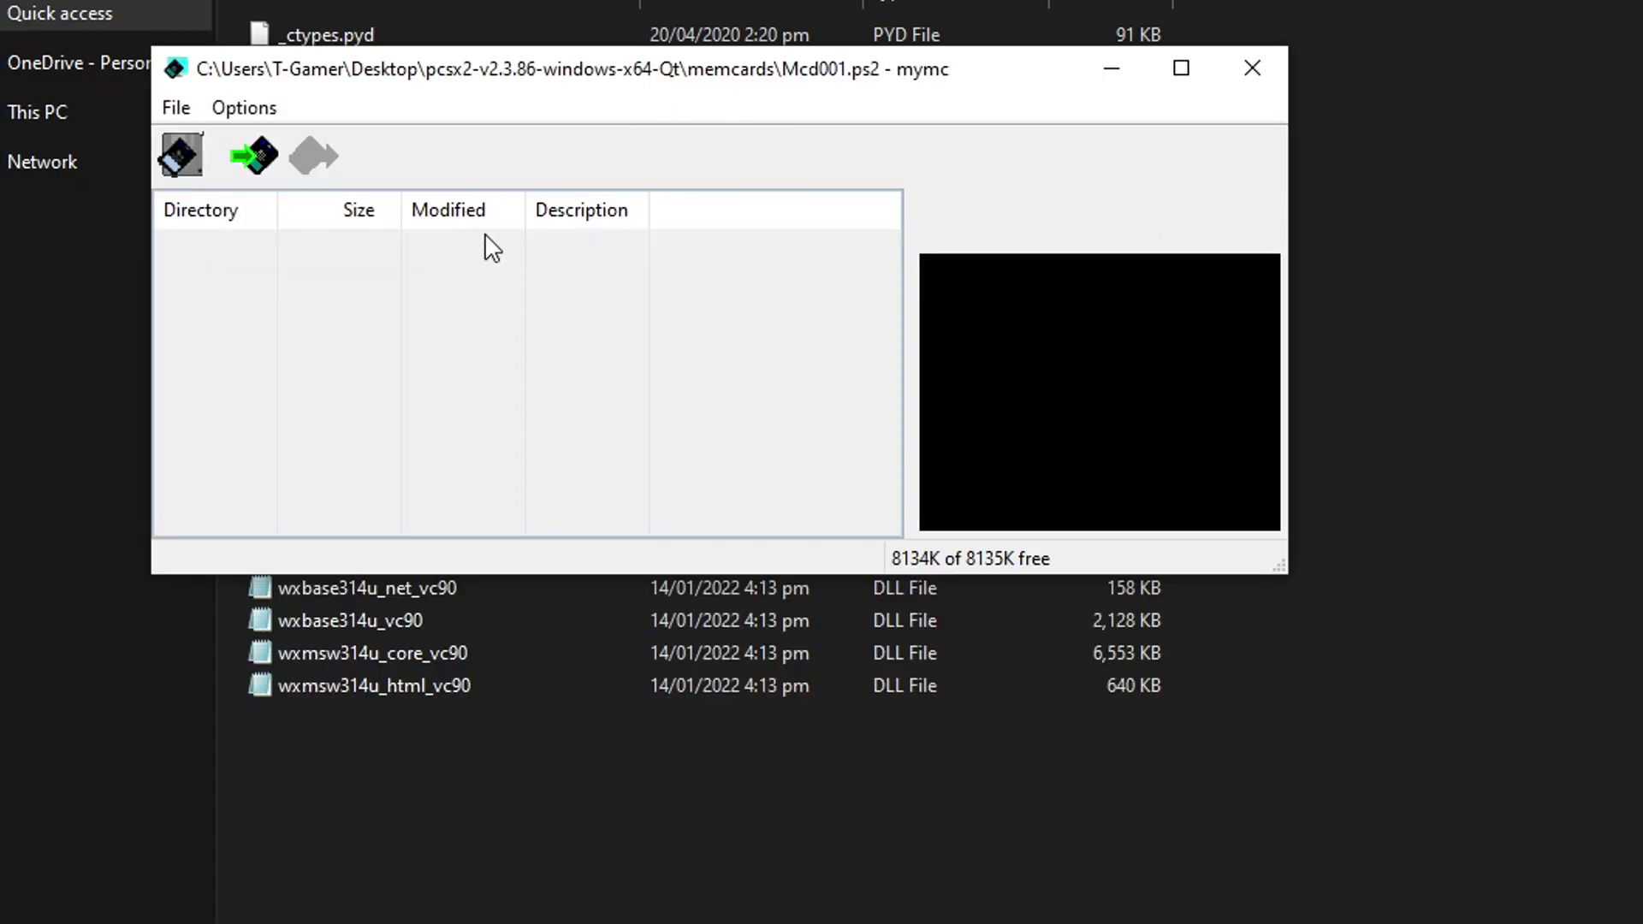
drag(714, 96, 1464, 438)
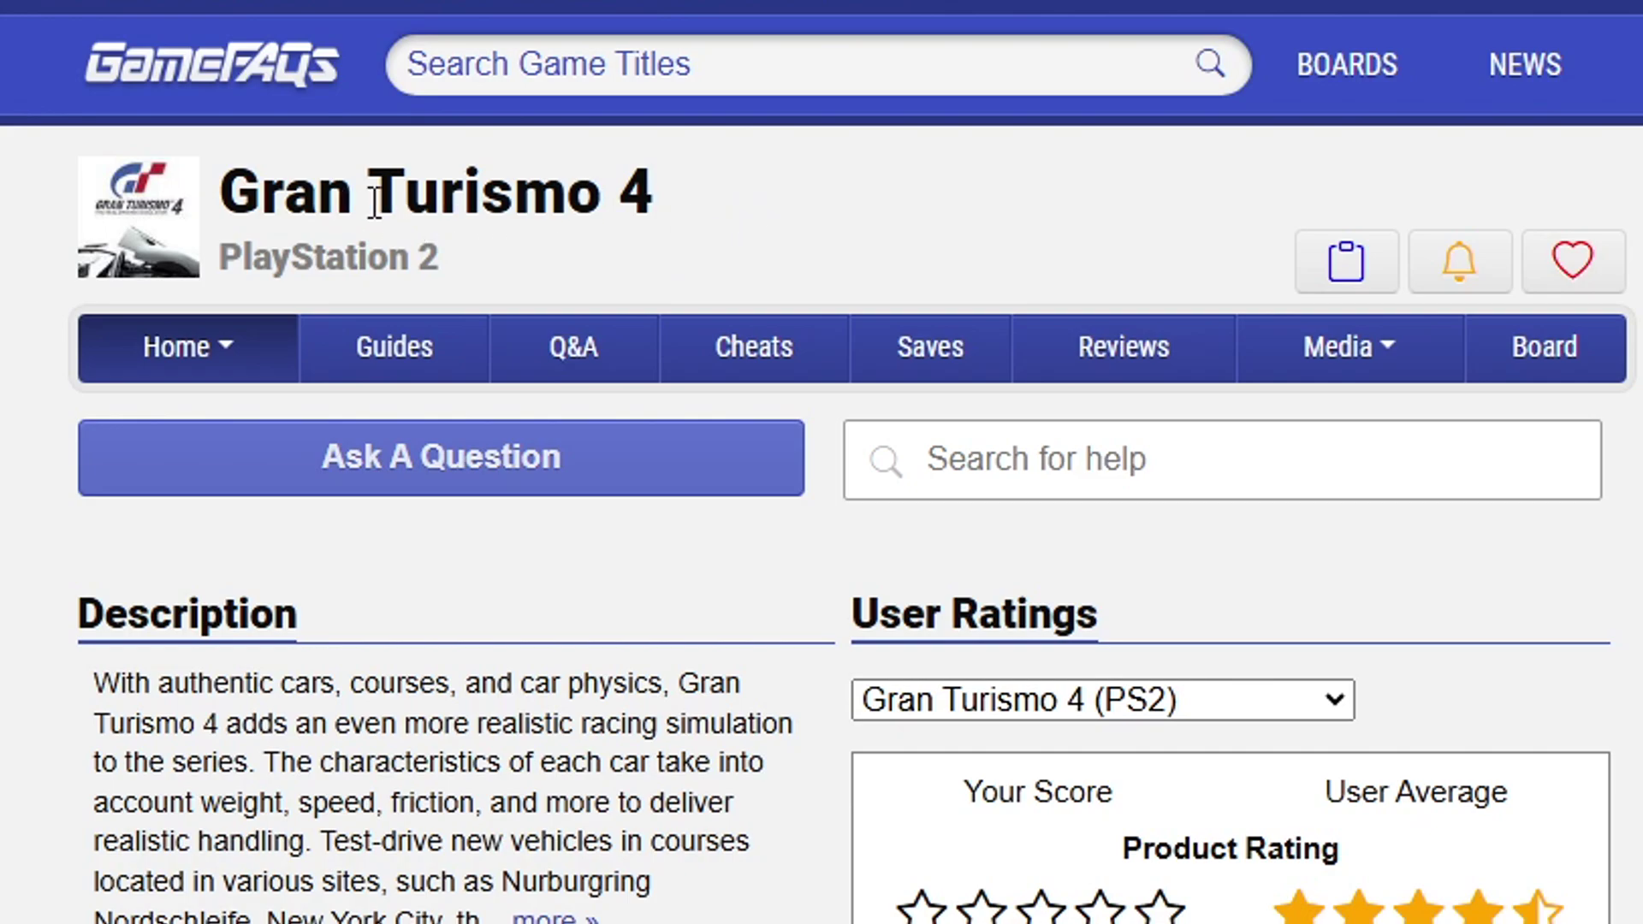
- Open Gran Turismo 4's Saves page on GameFAQs and expand the Jump to dropdown
click(939, 370)
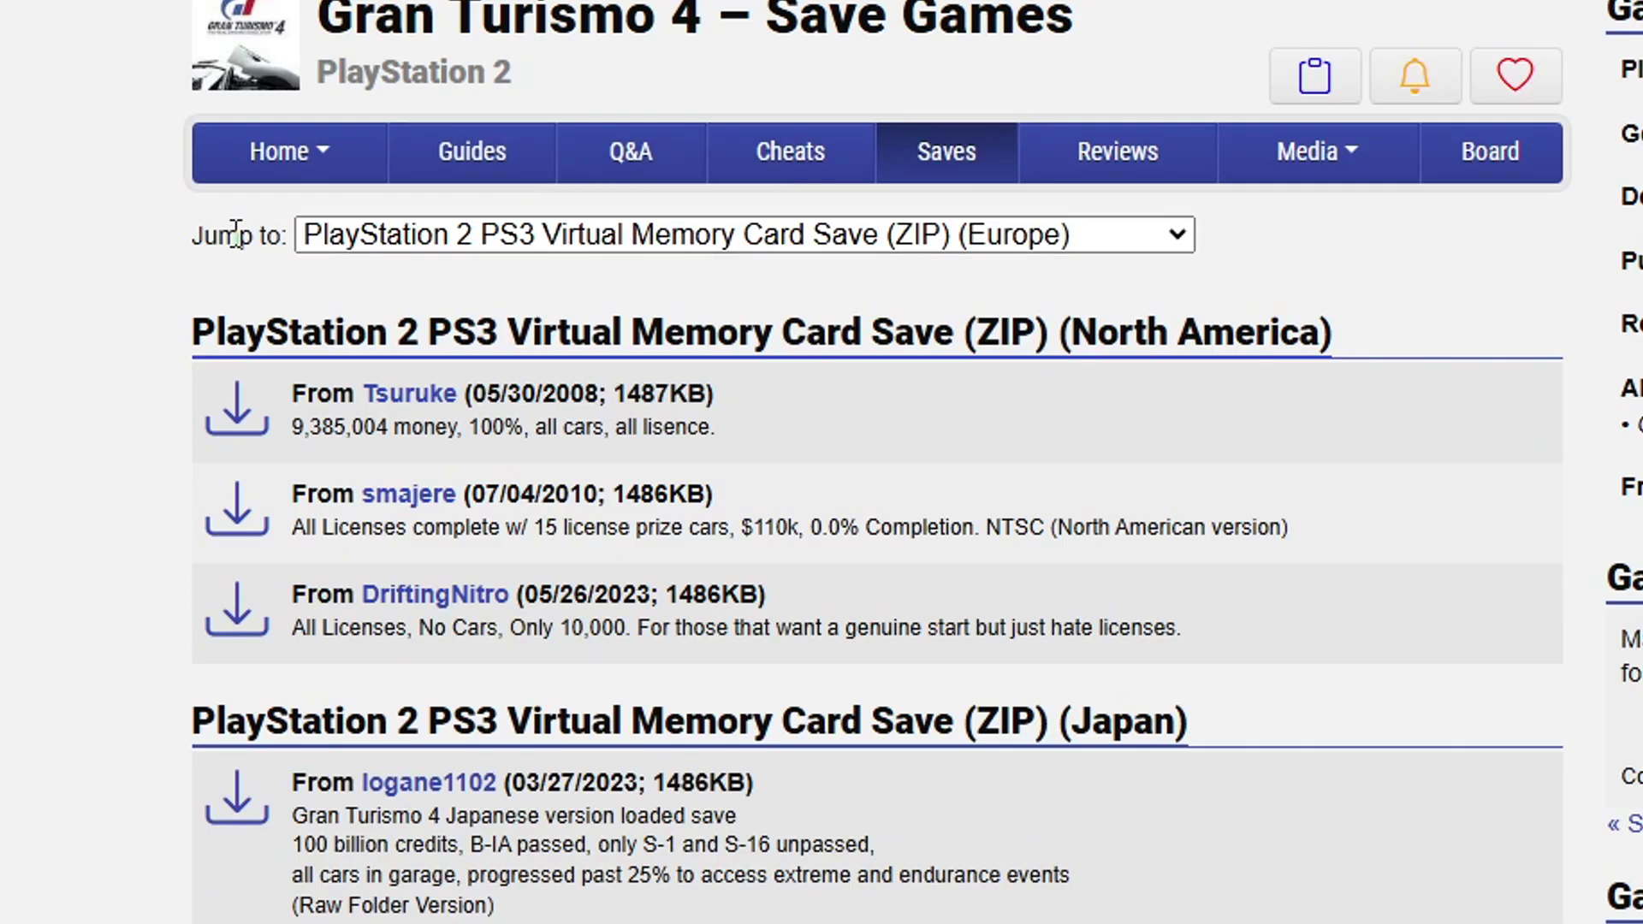
click(617, 234)
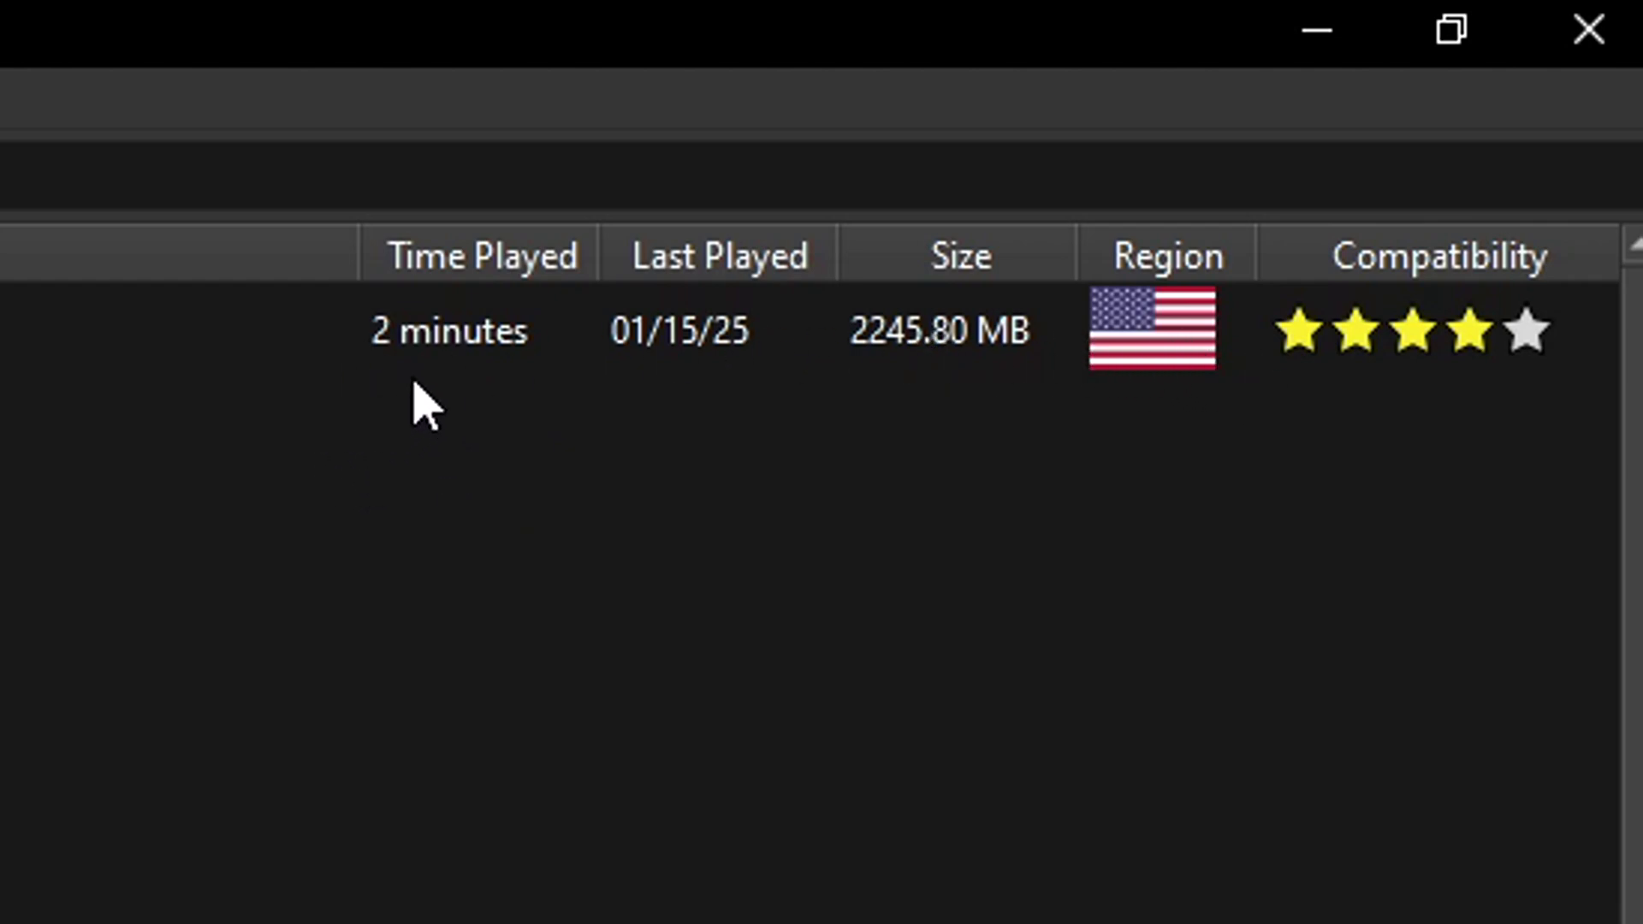
- View Gran Turismo 4's Properties to confirm its NTSC-U (US) region
right_click(244, 348)
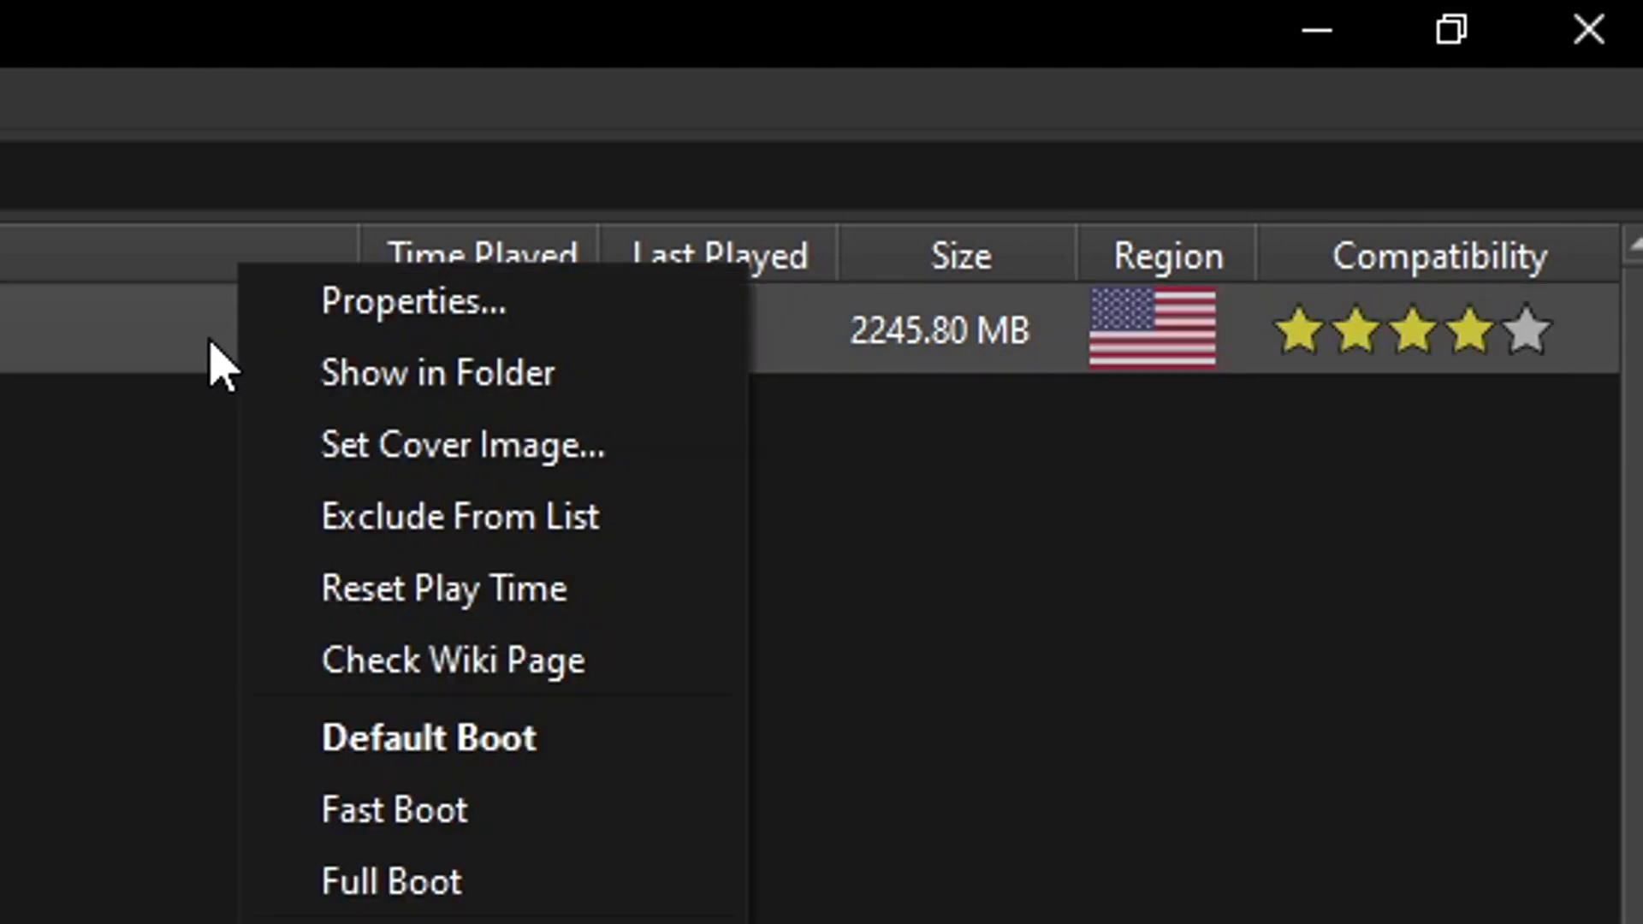
click(558, 318)
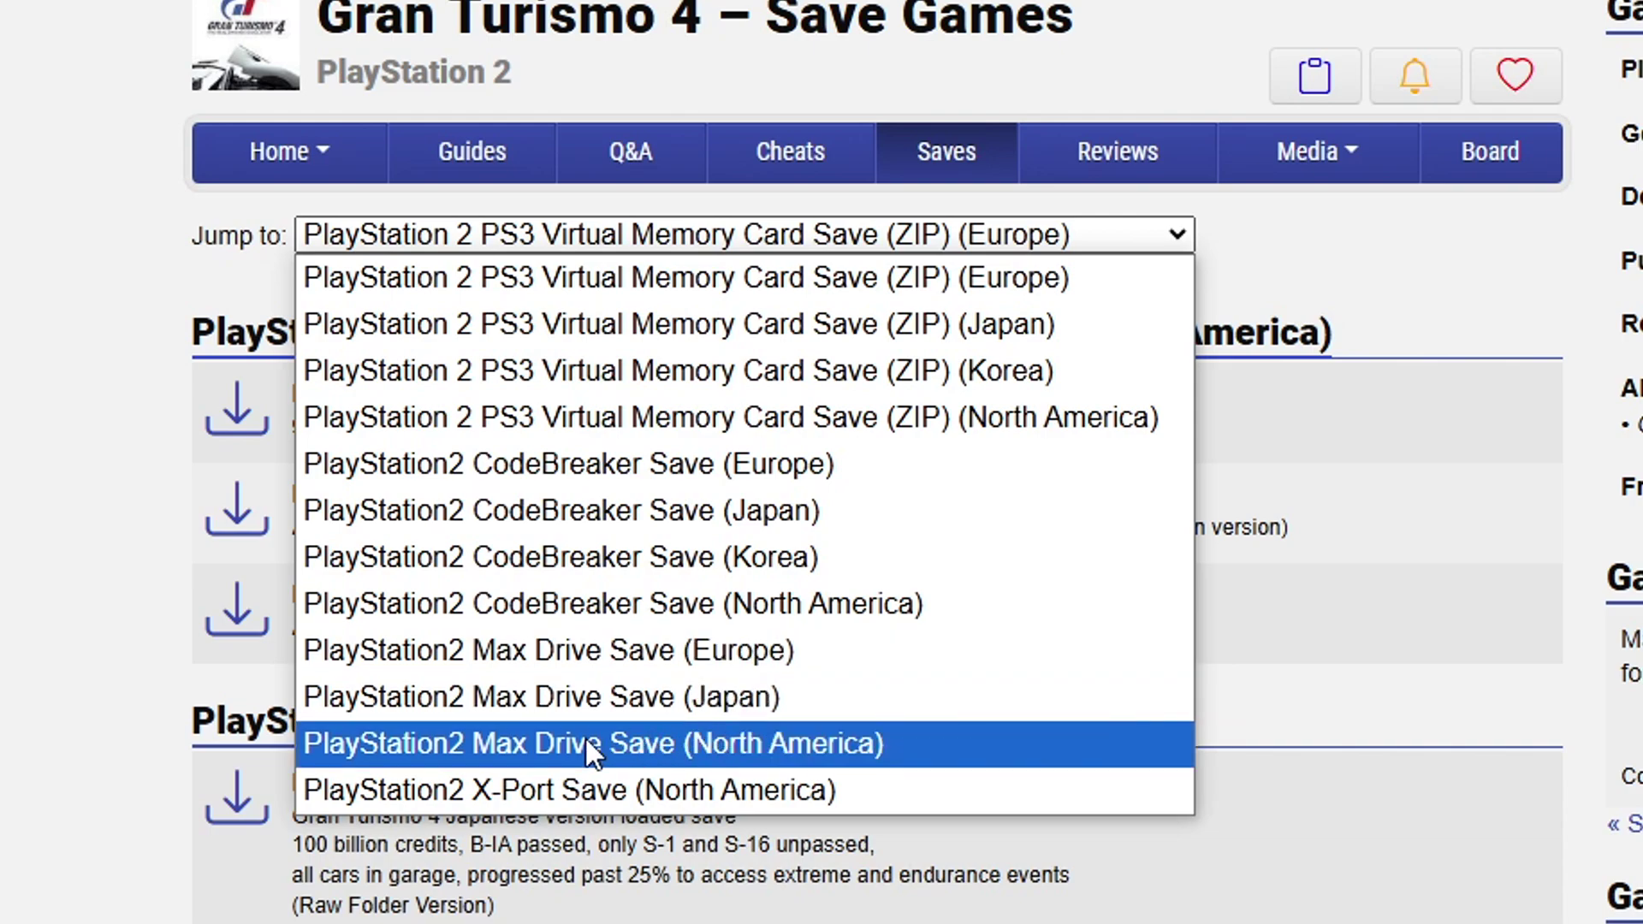
- Choose PlayStation2 Max Drive Save (North America) in the Jump to dropdown
click(799, 743)
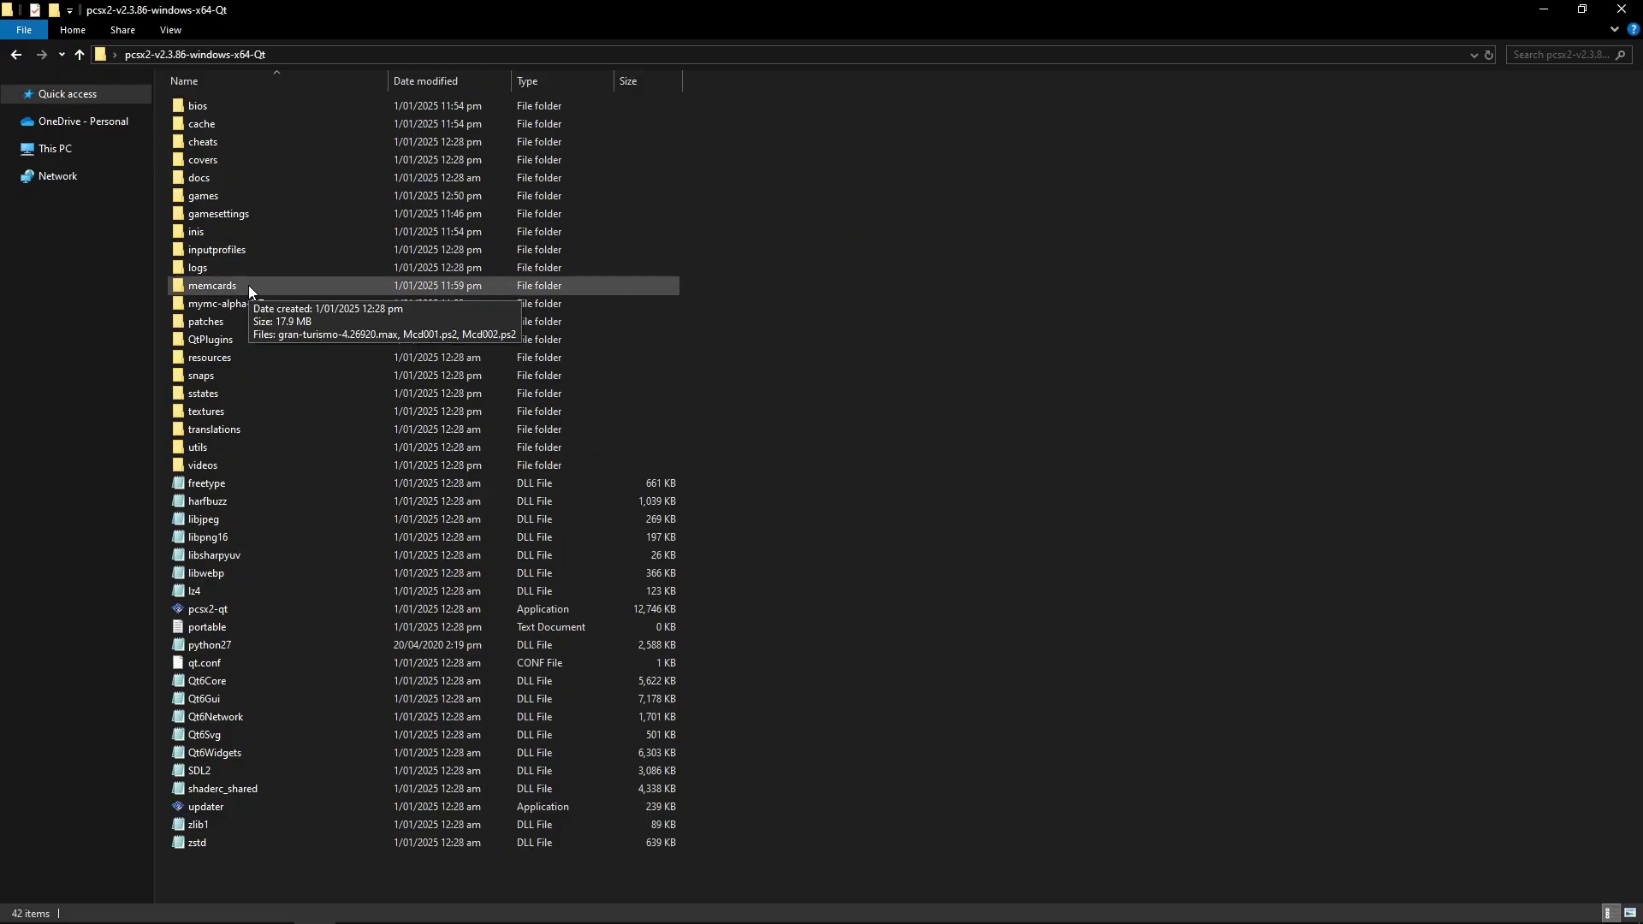
double_click(248, 285)
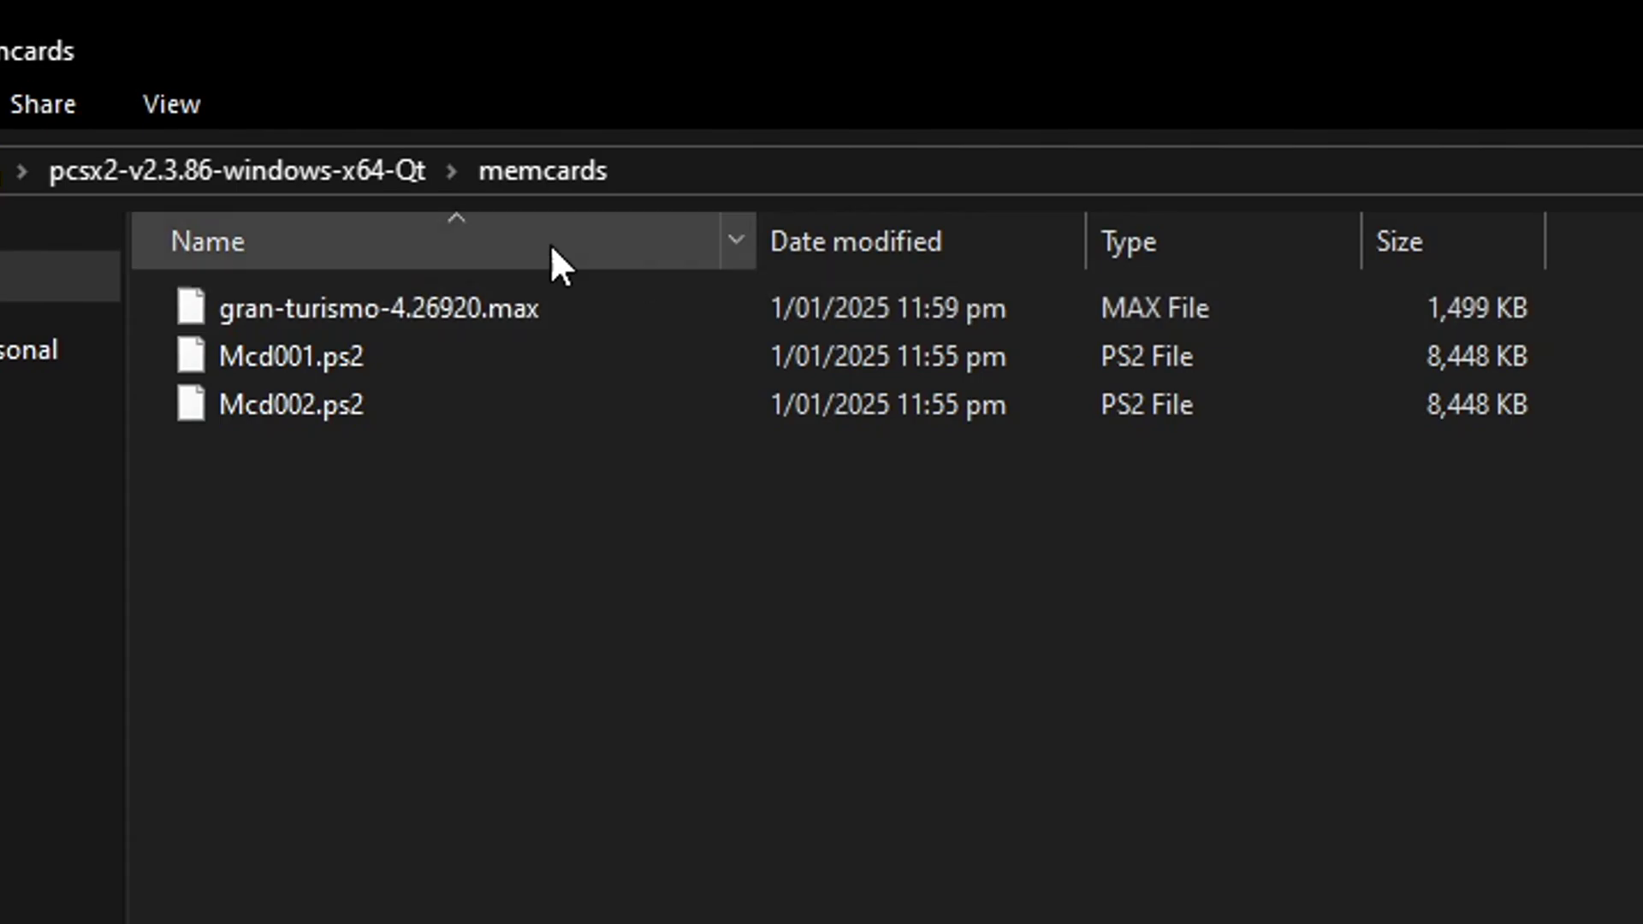
click(320, 172)
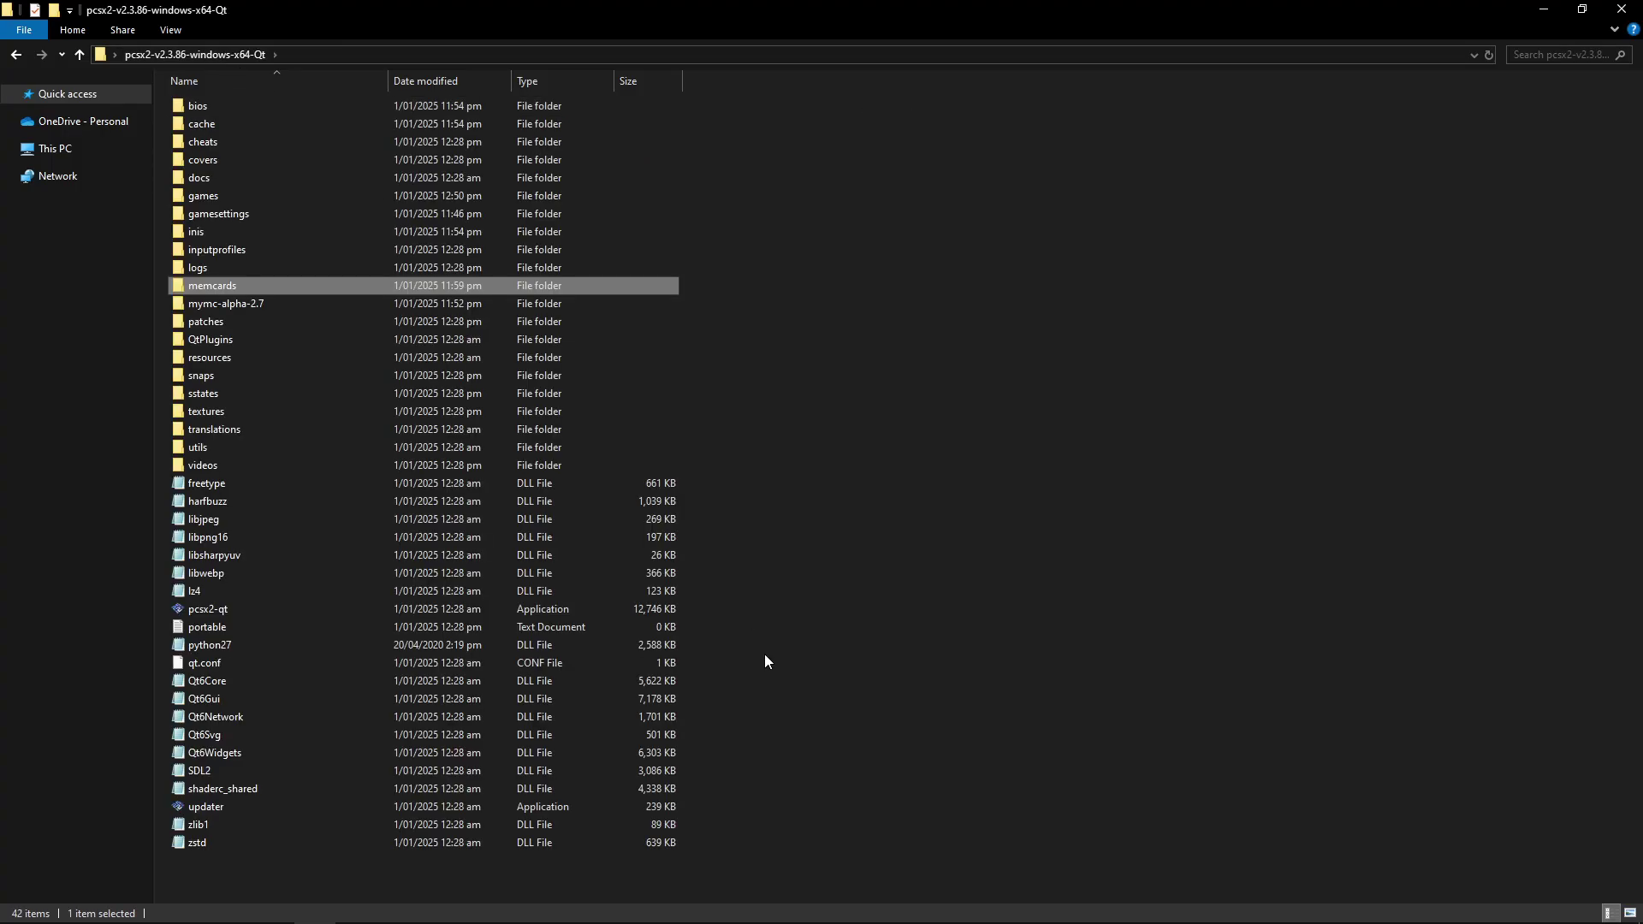
click(860, 907)
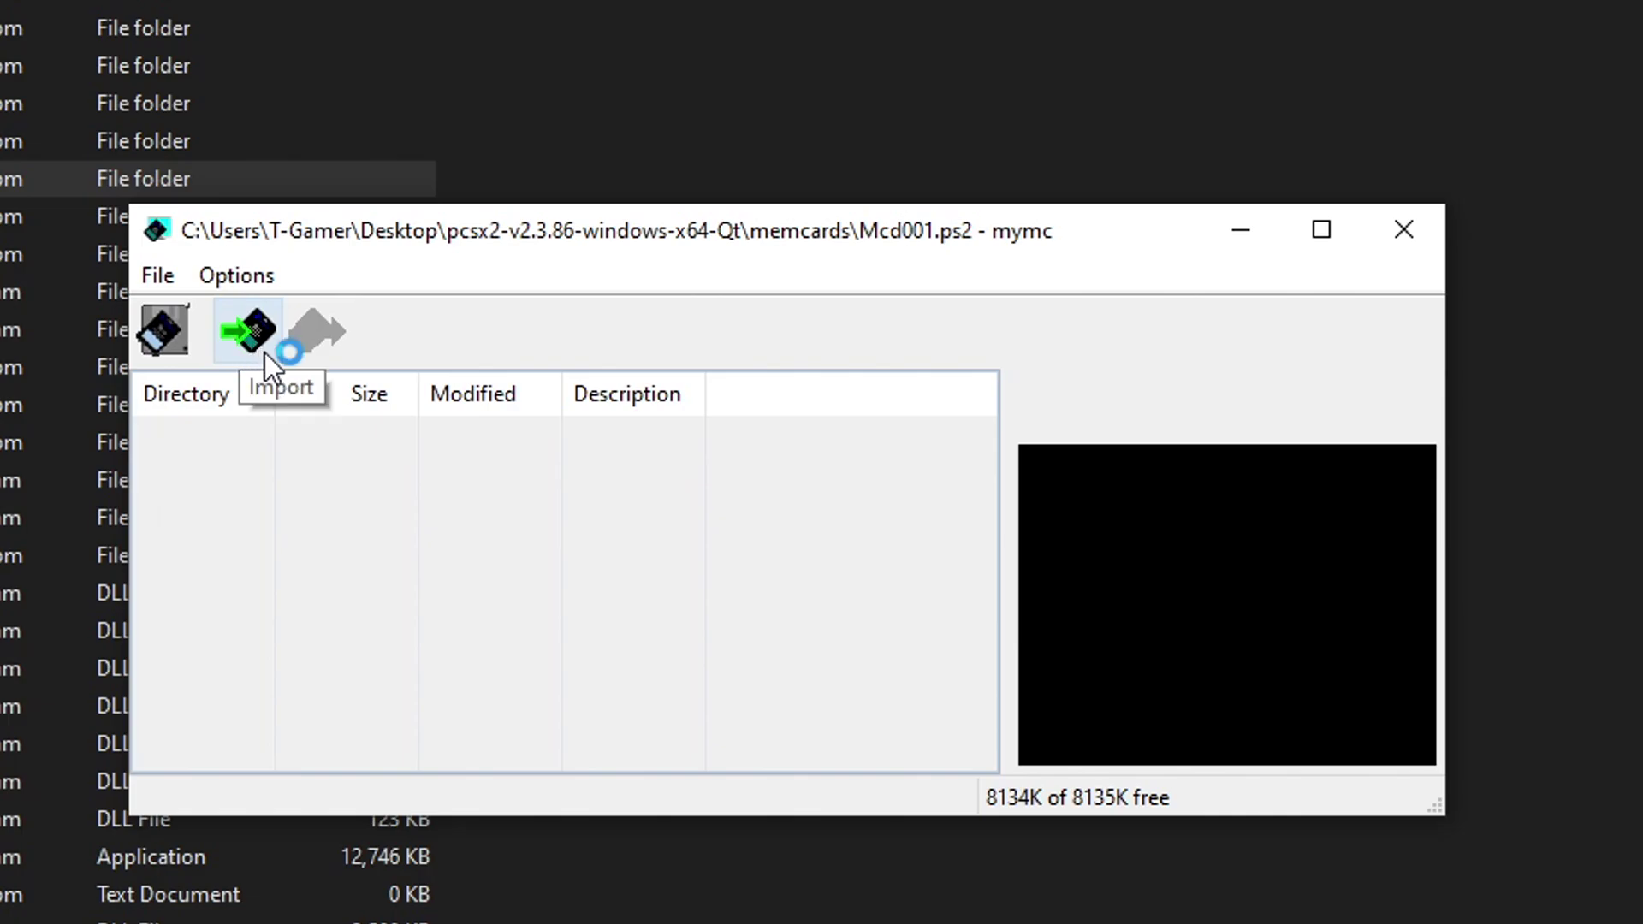
- Import gran-turismo-4.26920.max from memcards, adding BASCUS-97328GAMEDATA (1498K) to the card
click(264, 353)
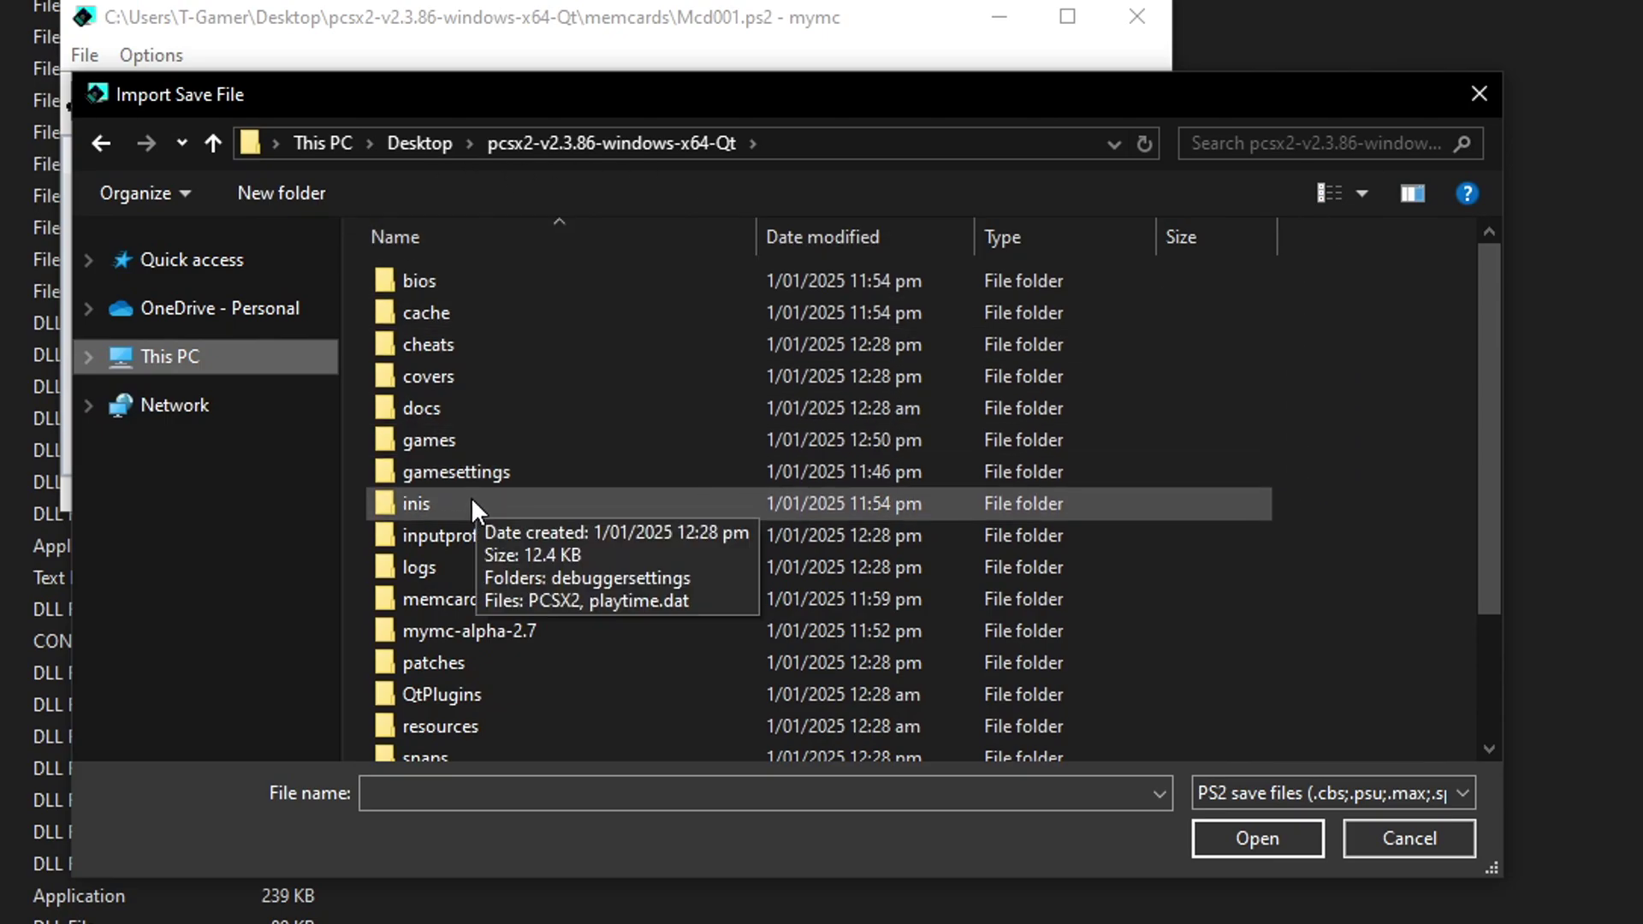
click(479, 599)
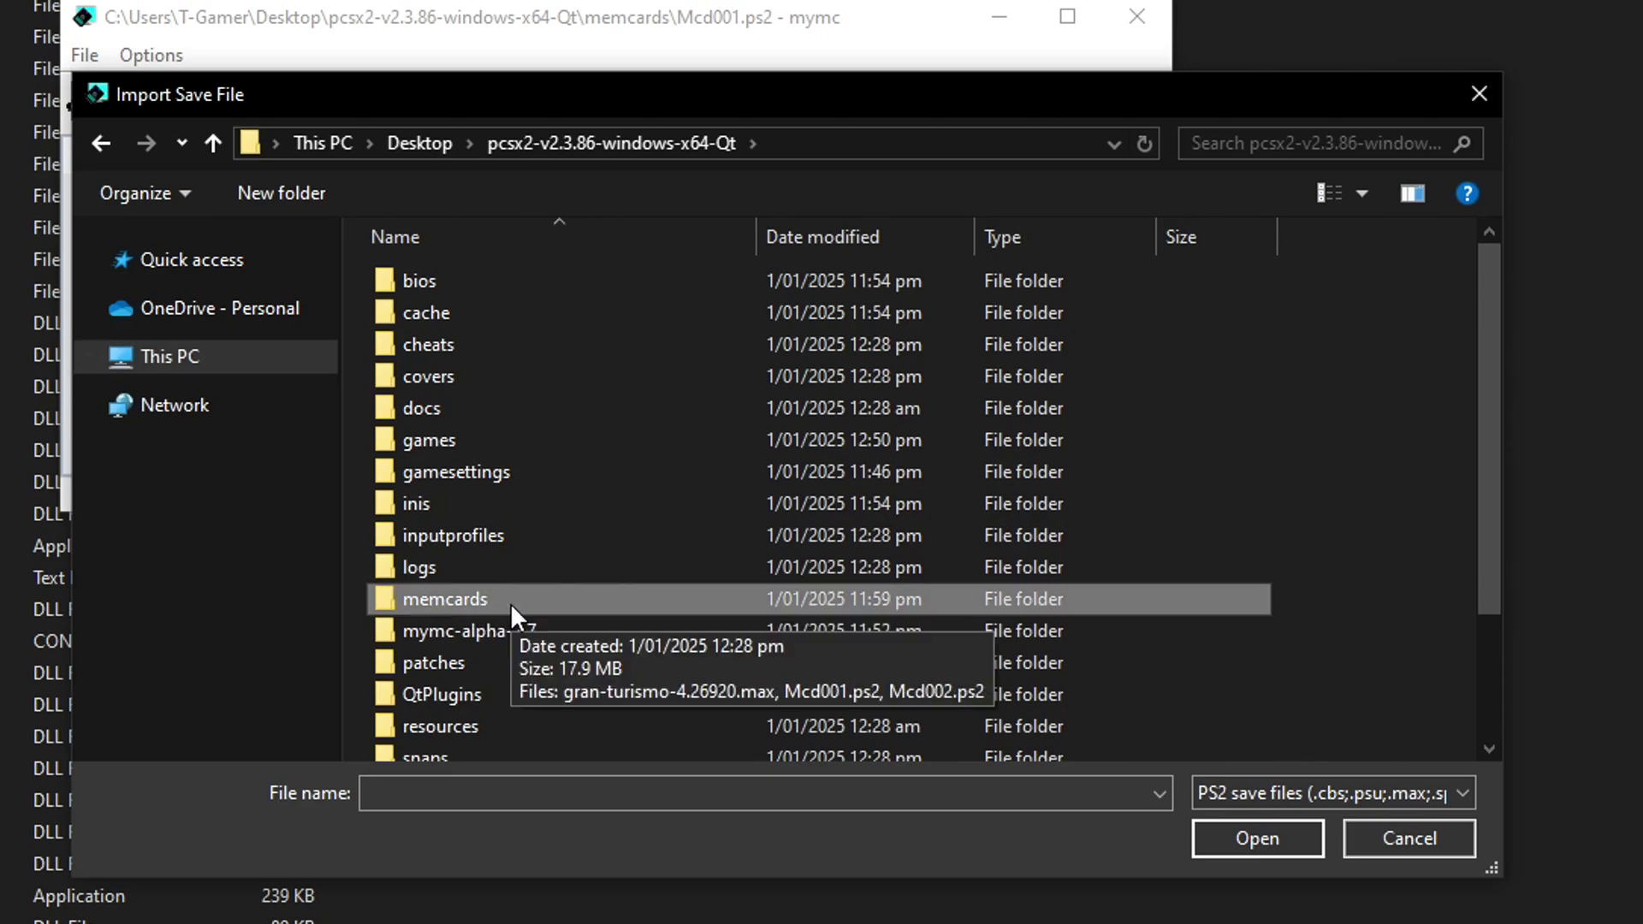
double_click(510, 603)
click(518, 286)
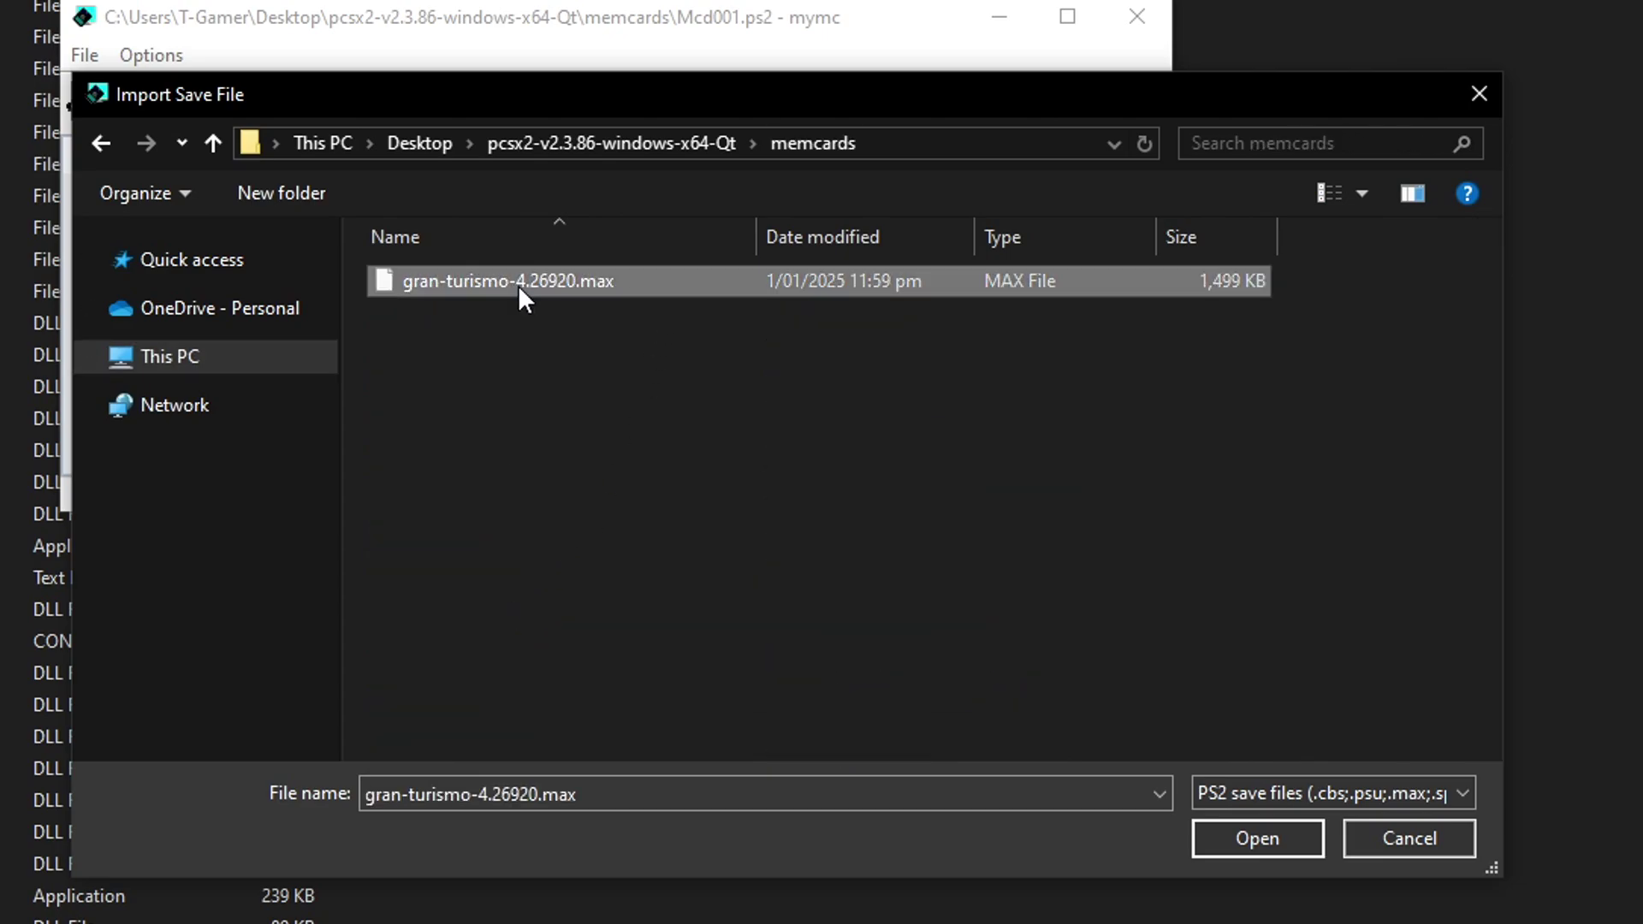
double_click(628, 285)
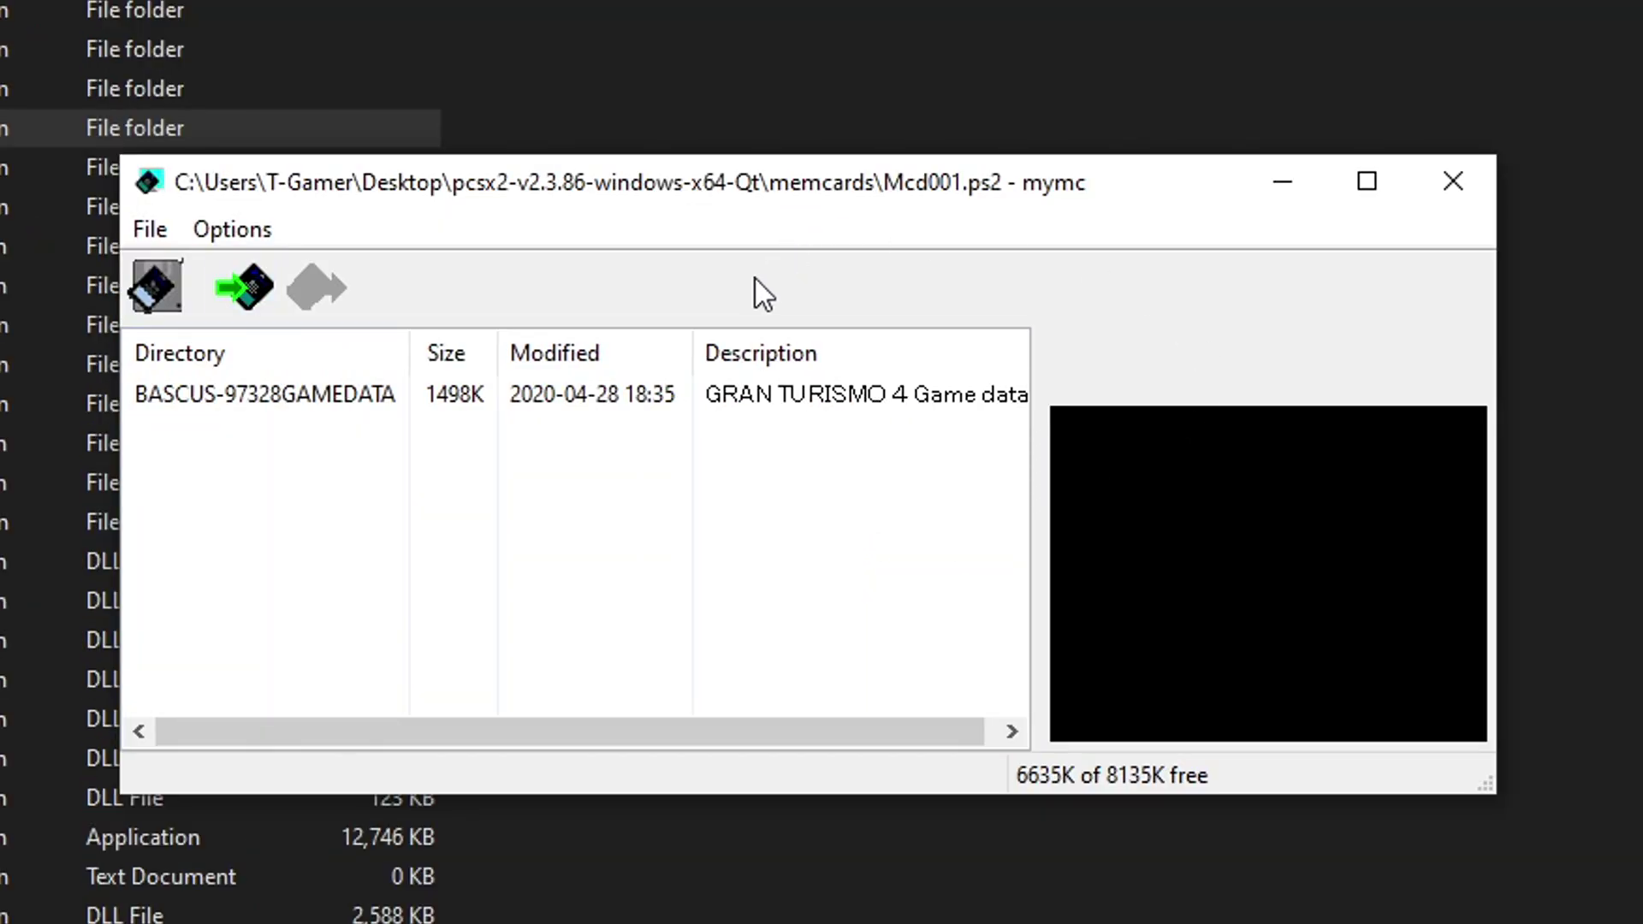
click(685, 392)
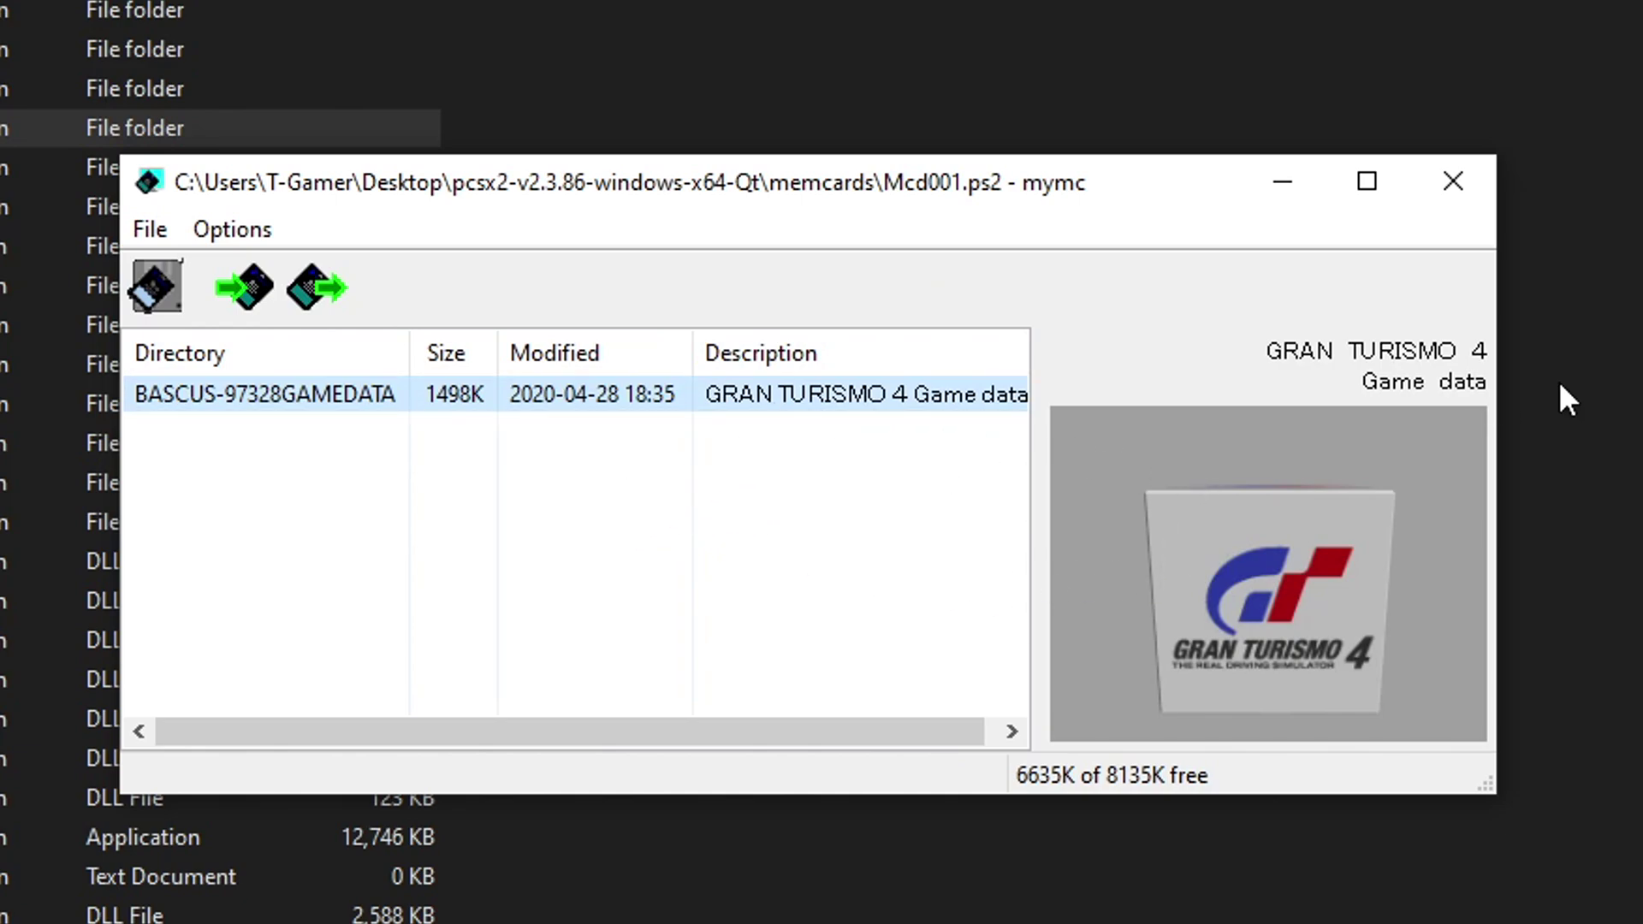
click(1460, 188)
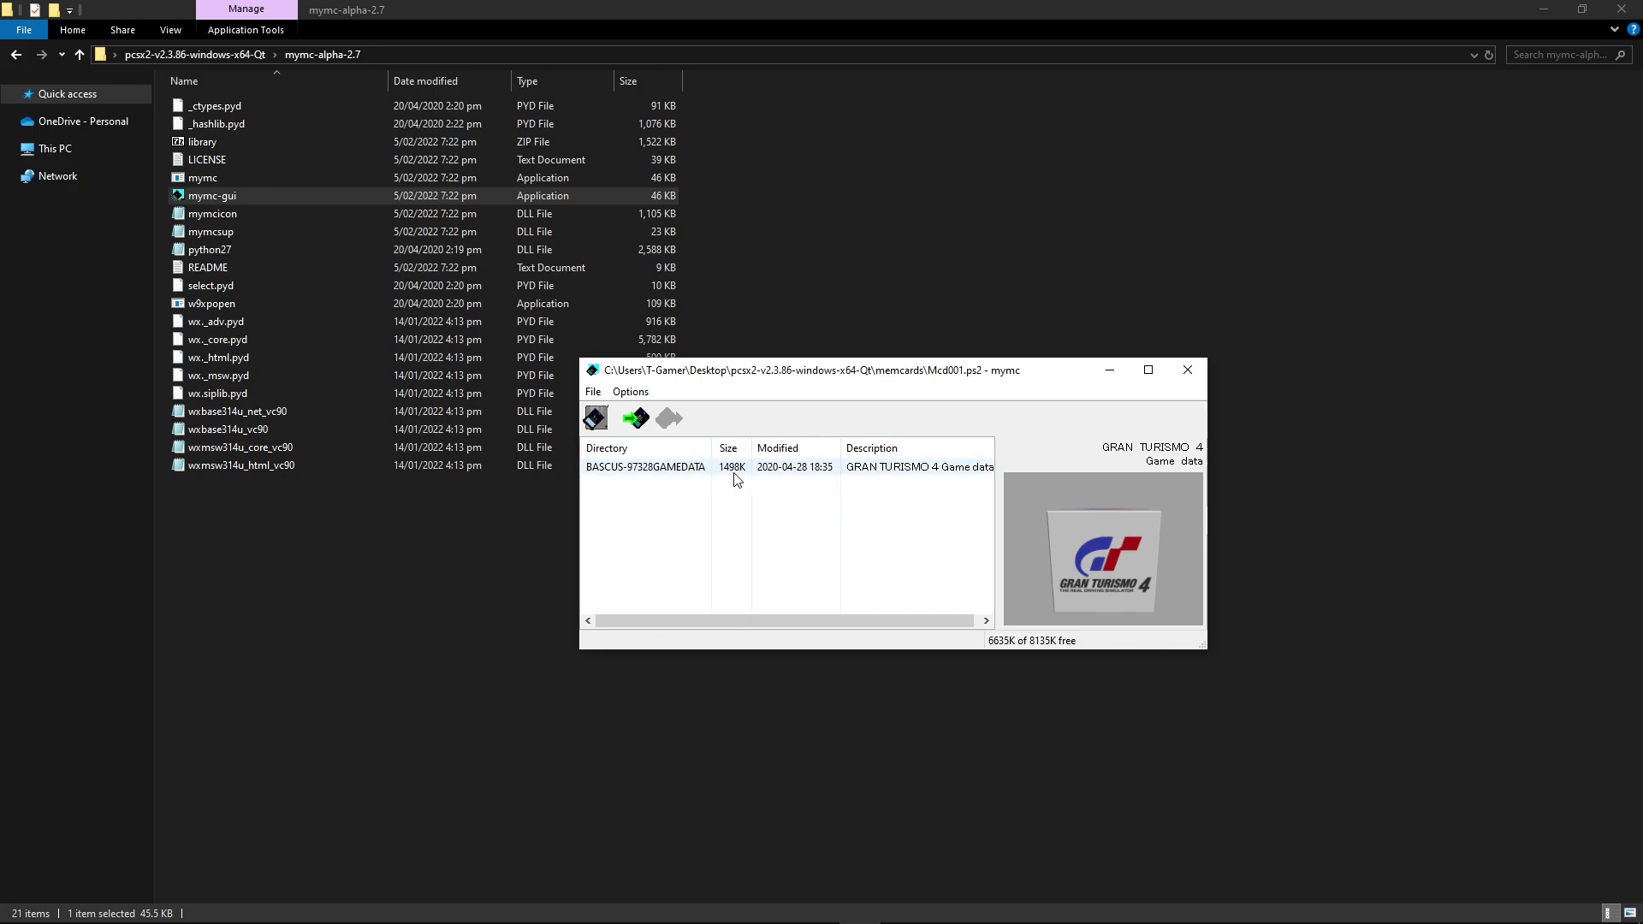
click(755, 476)
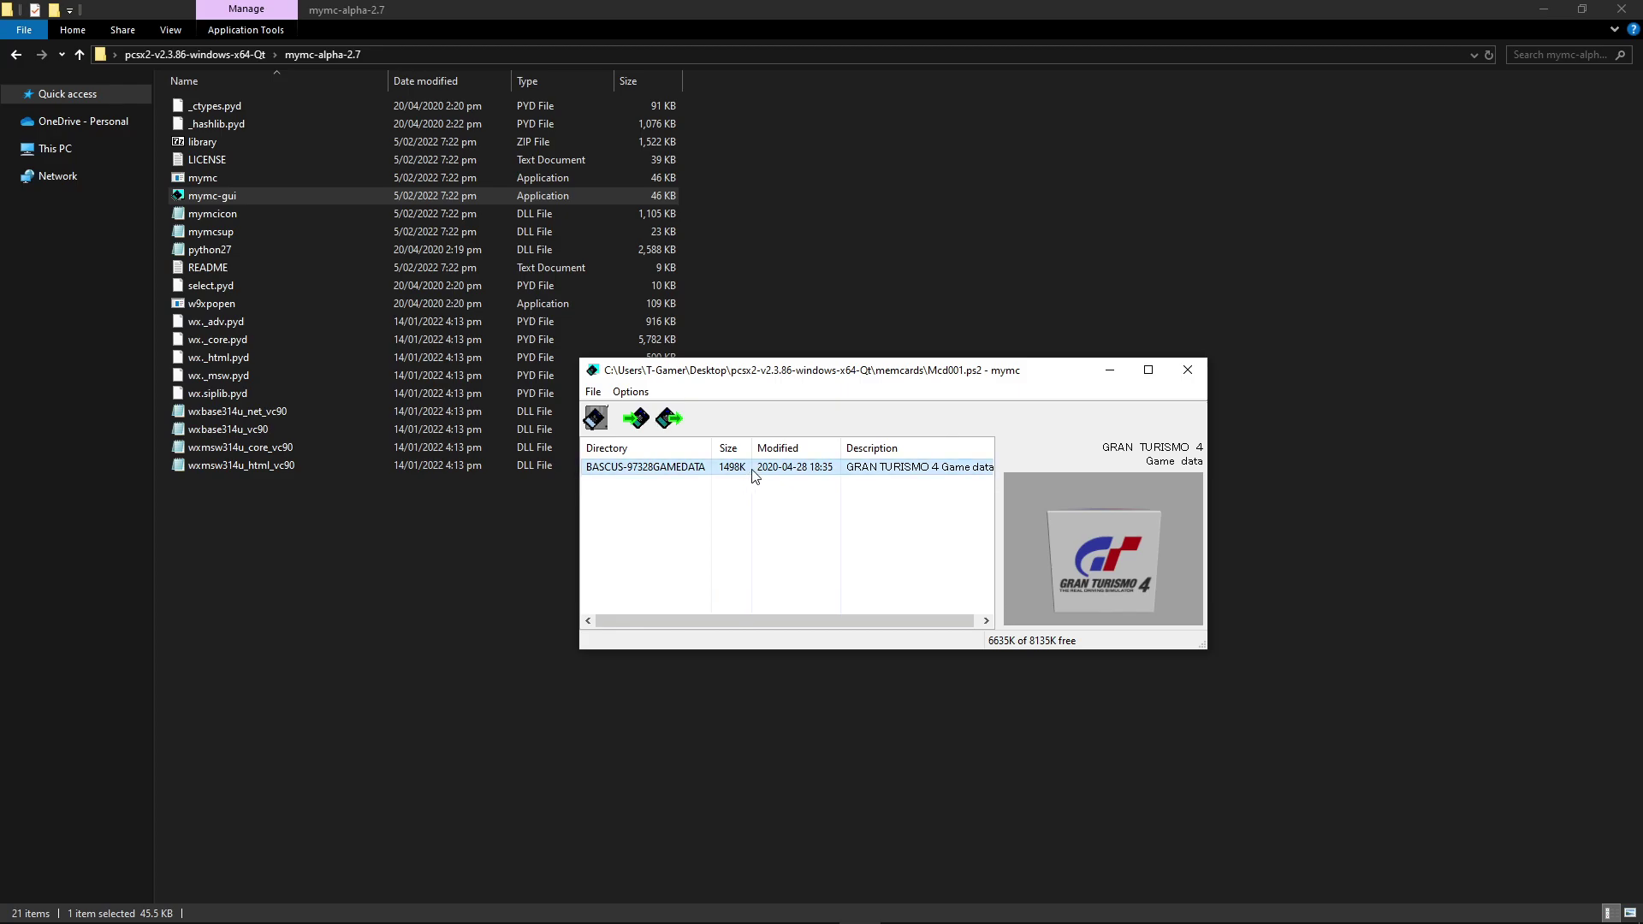
click(768, 525)
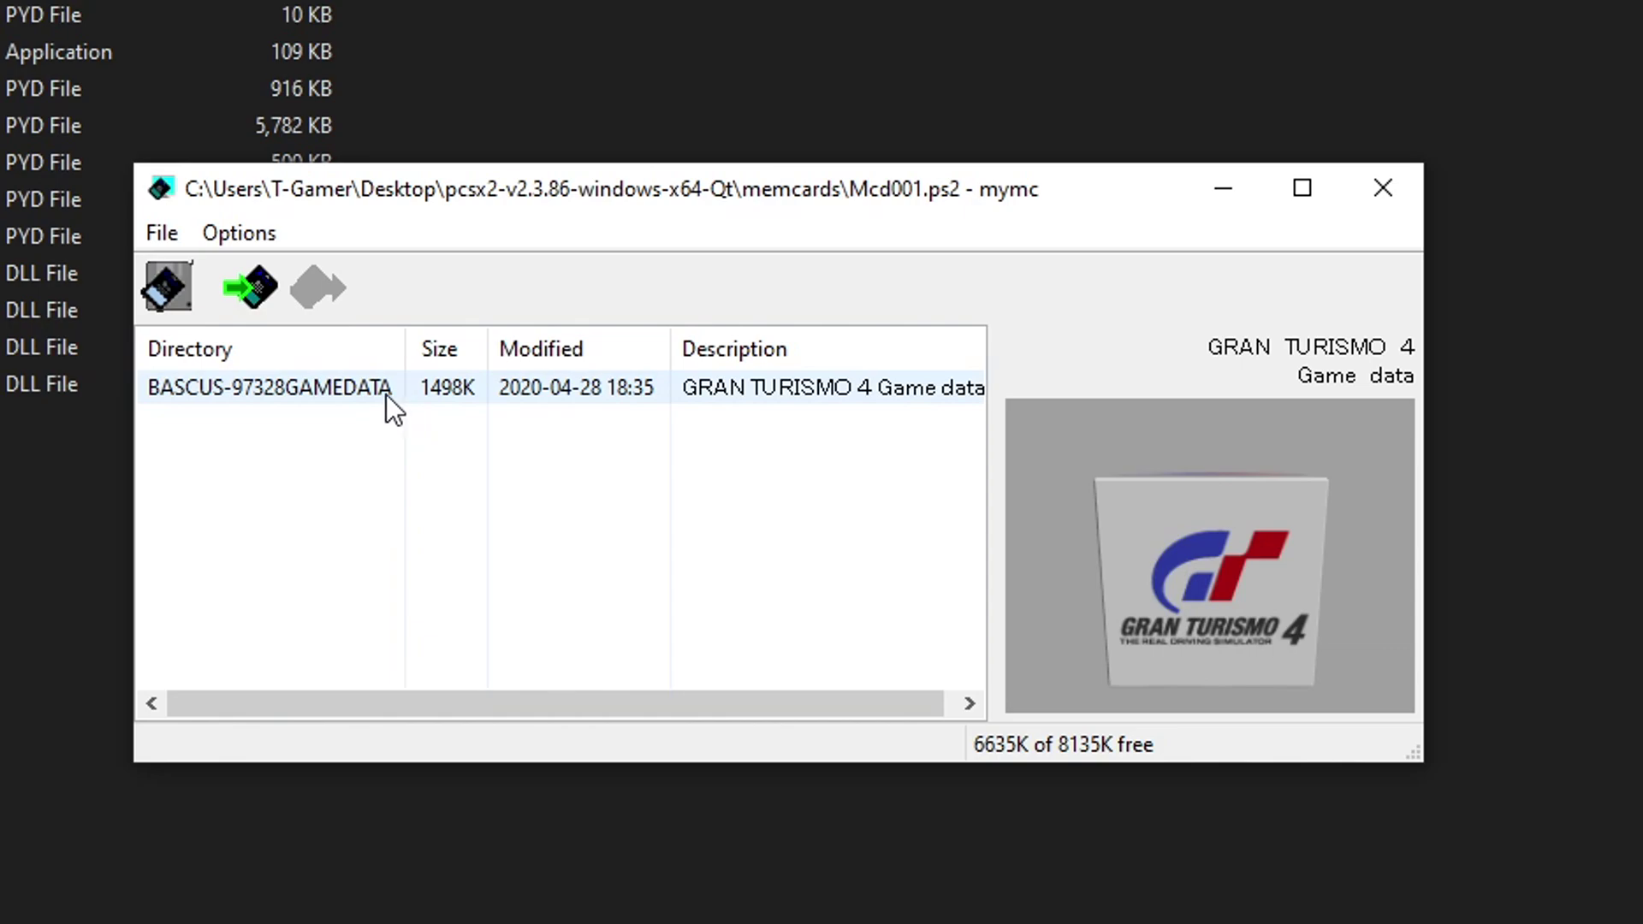
click(423, 392)
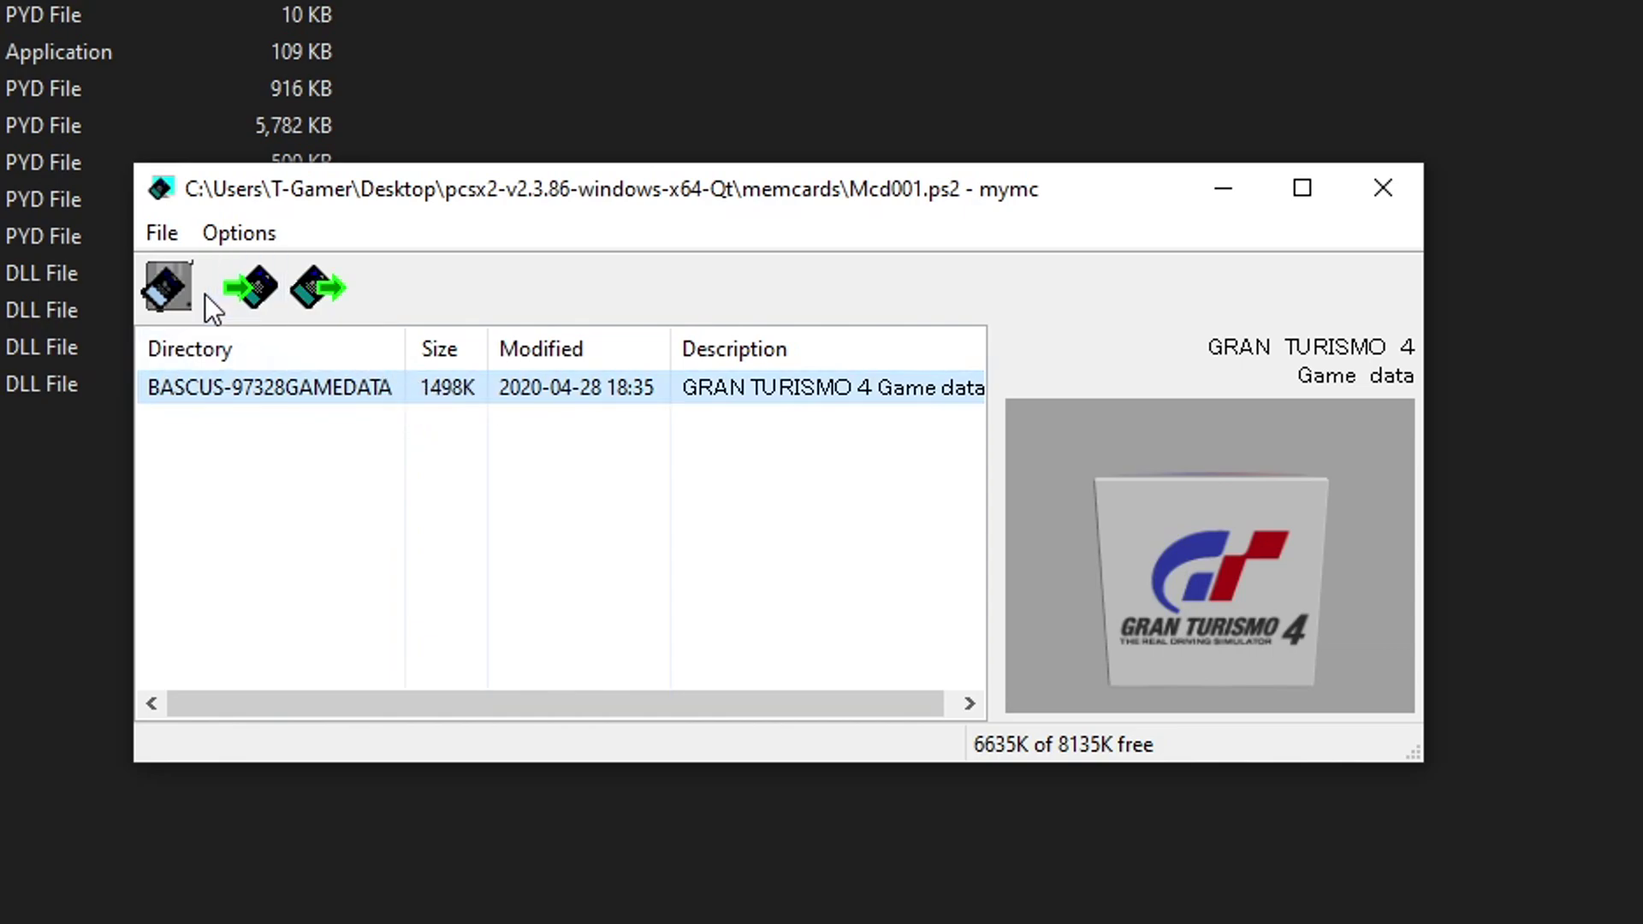
click(178, 235)
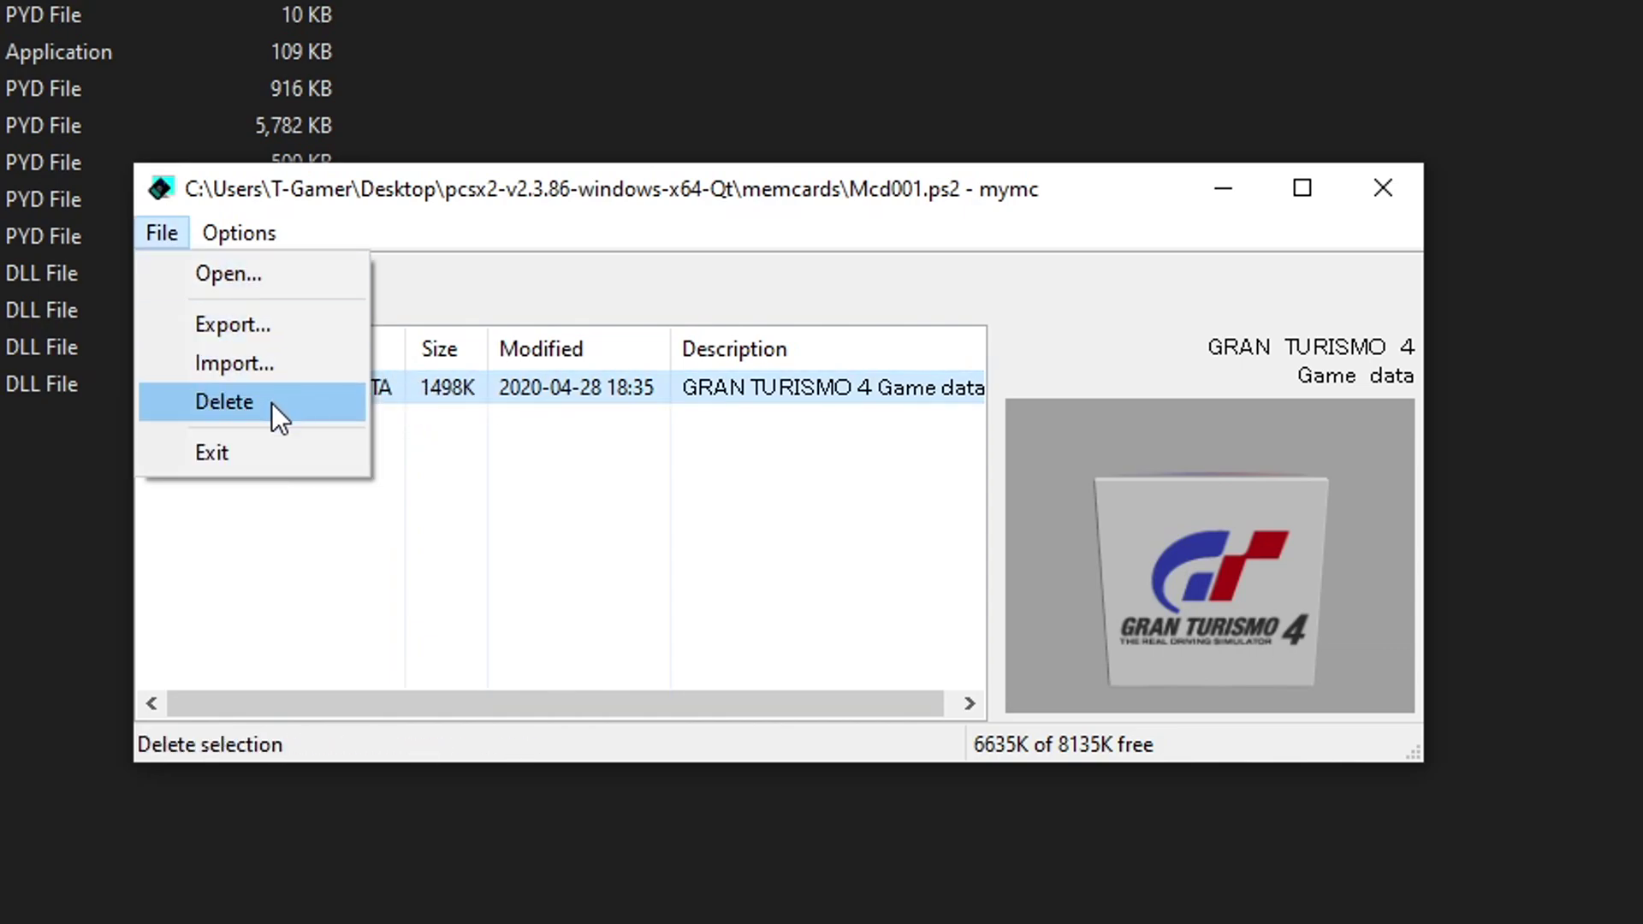
click(583, 440)
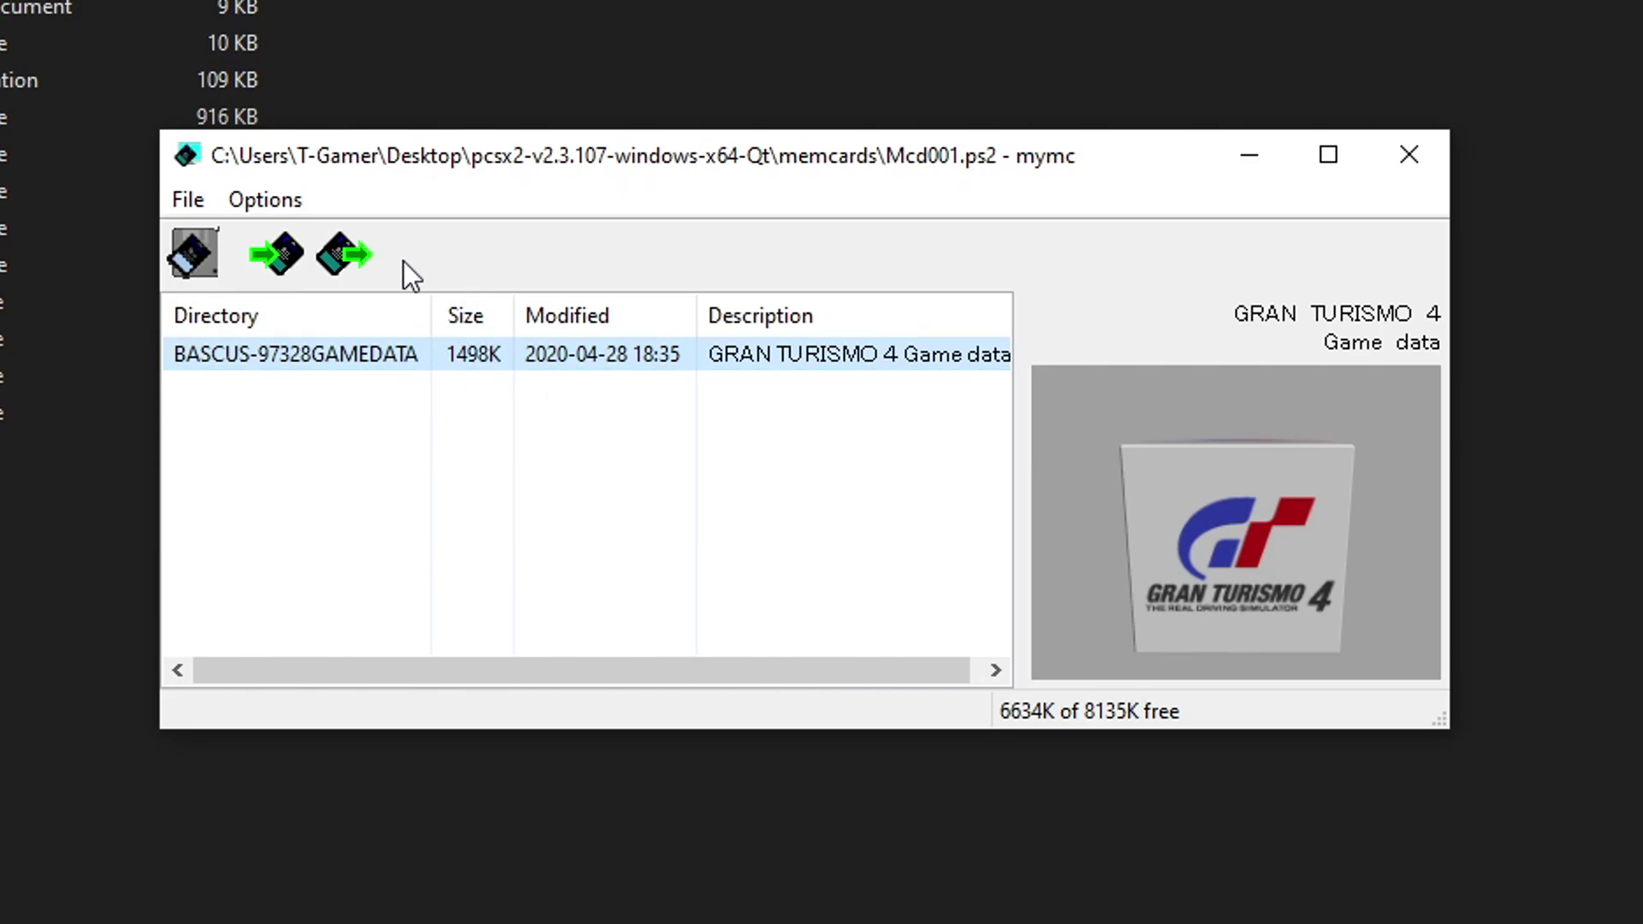
- Export the Gran Turismo 4 save as a MAXDrive save file (.max) instead of EMS .psu
click(356, 267)
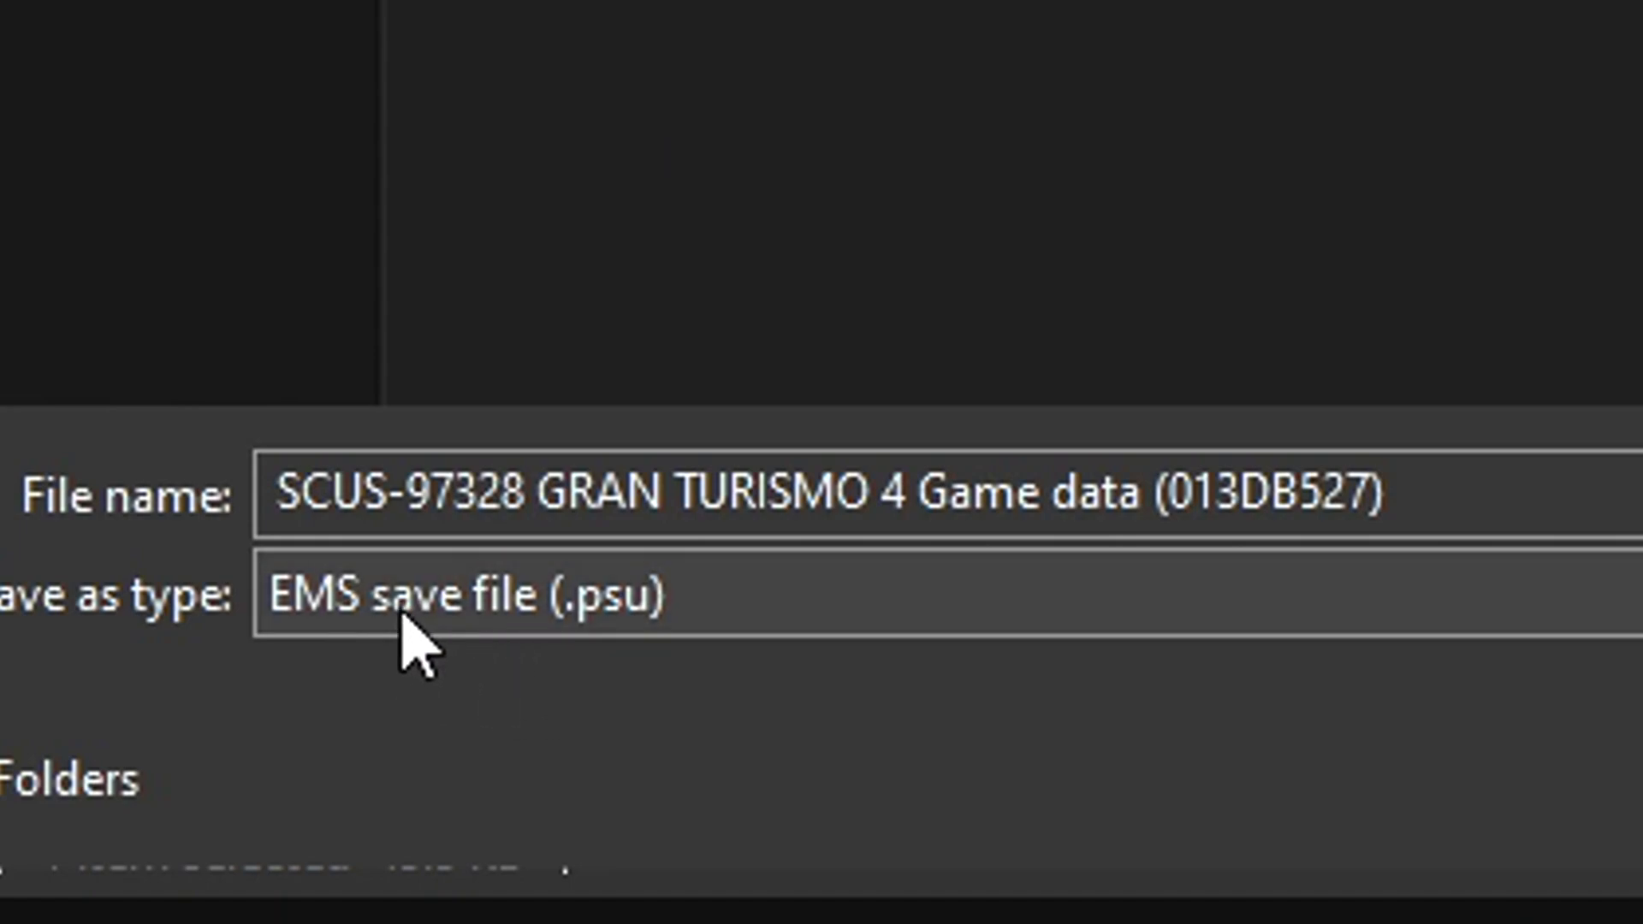
click(470, 613)
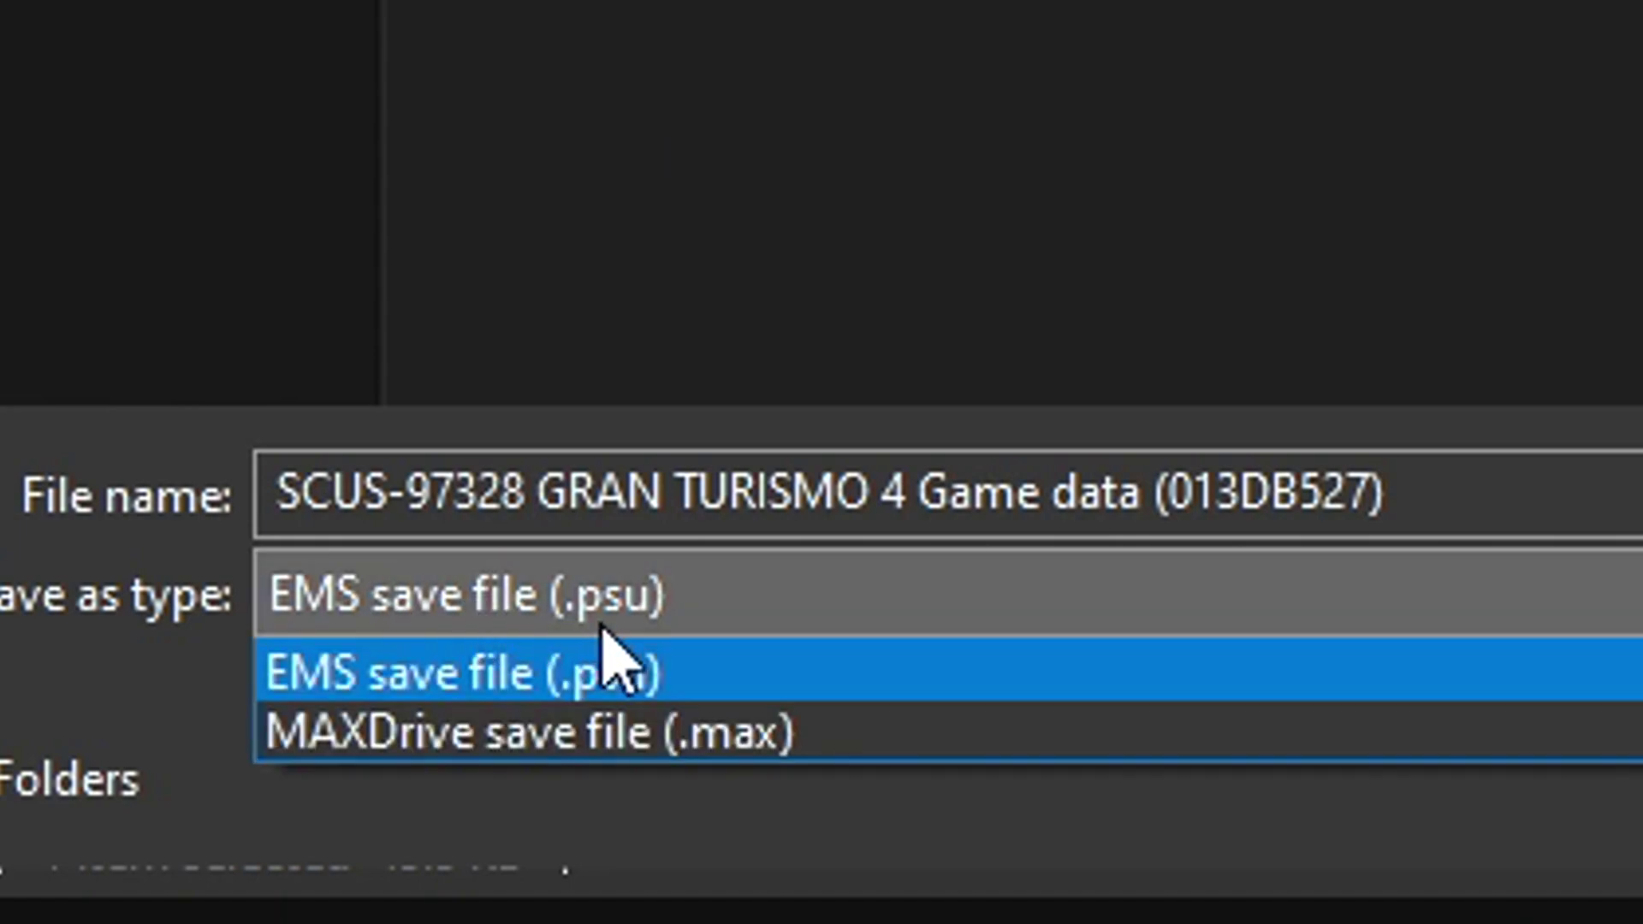
click(542, 747)
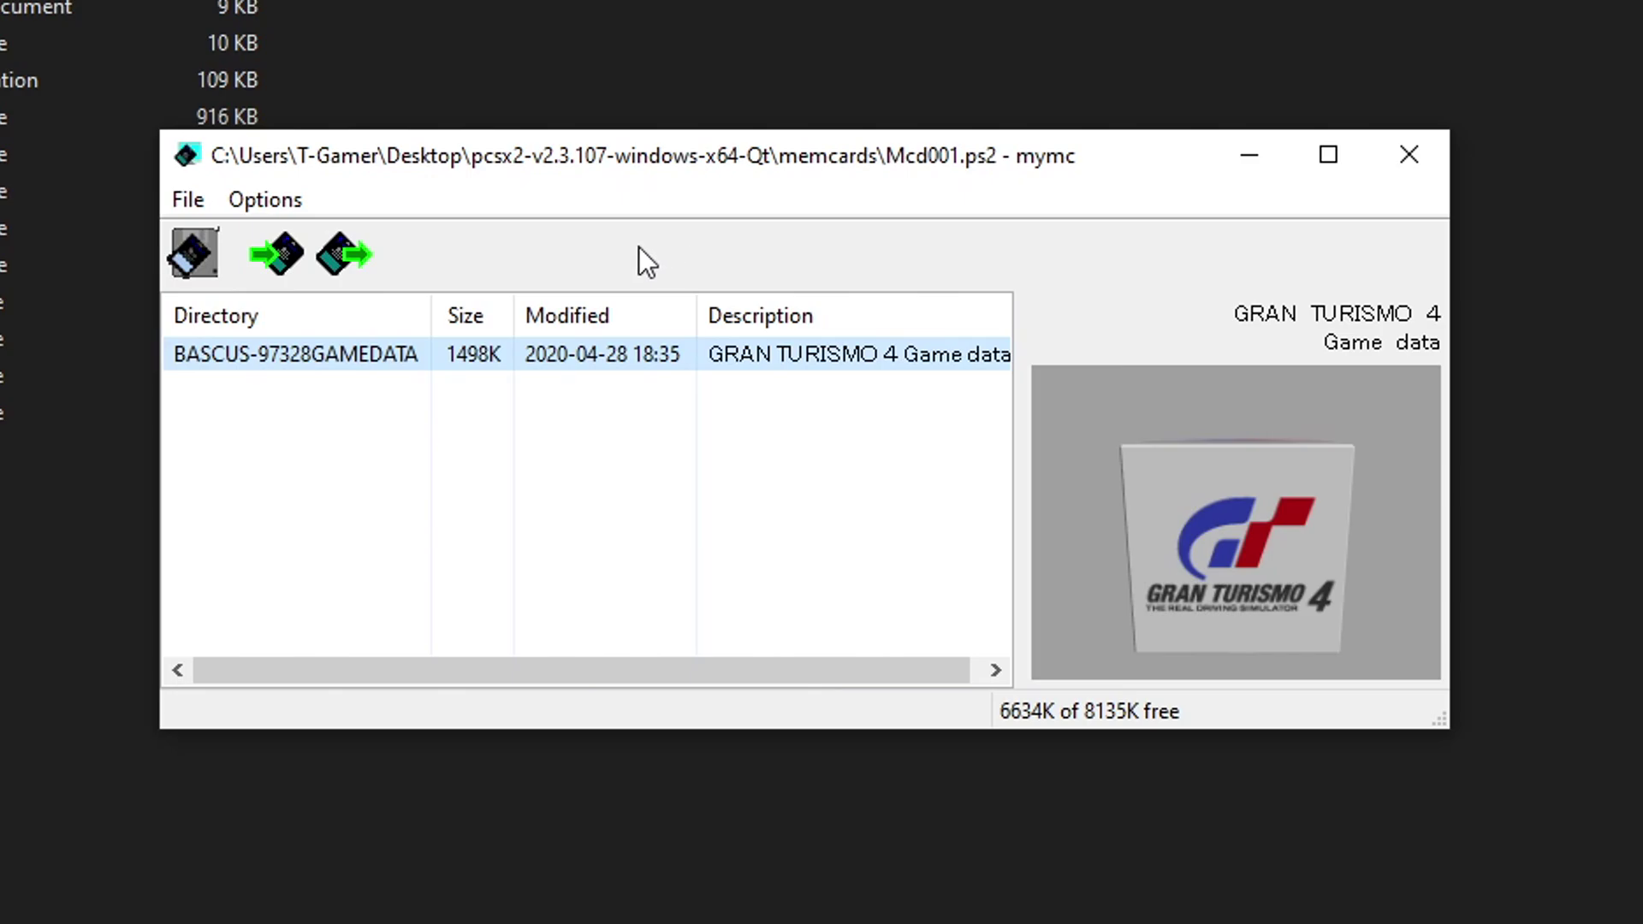
- Import both def-jam-fight-for-ny .max save files onto Mcd001.ps2
click(272, 267)
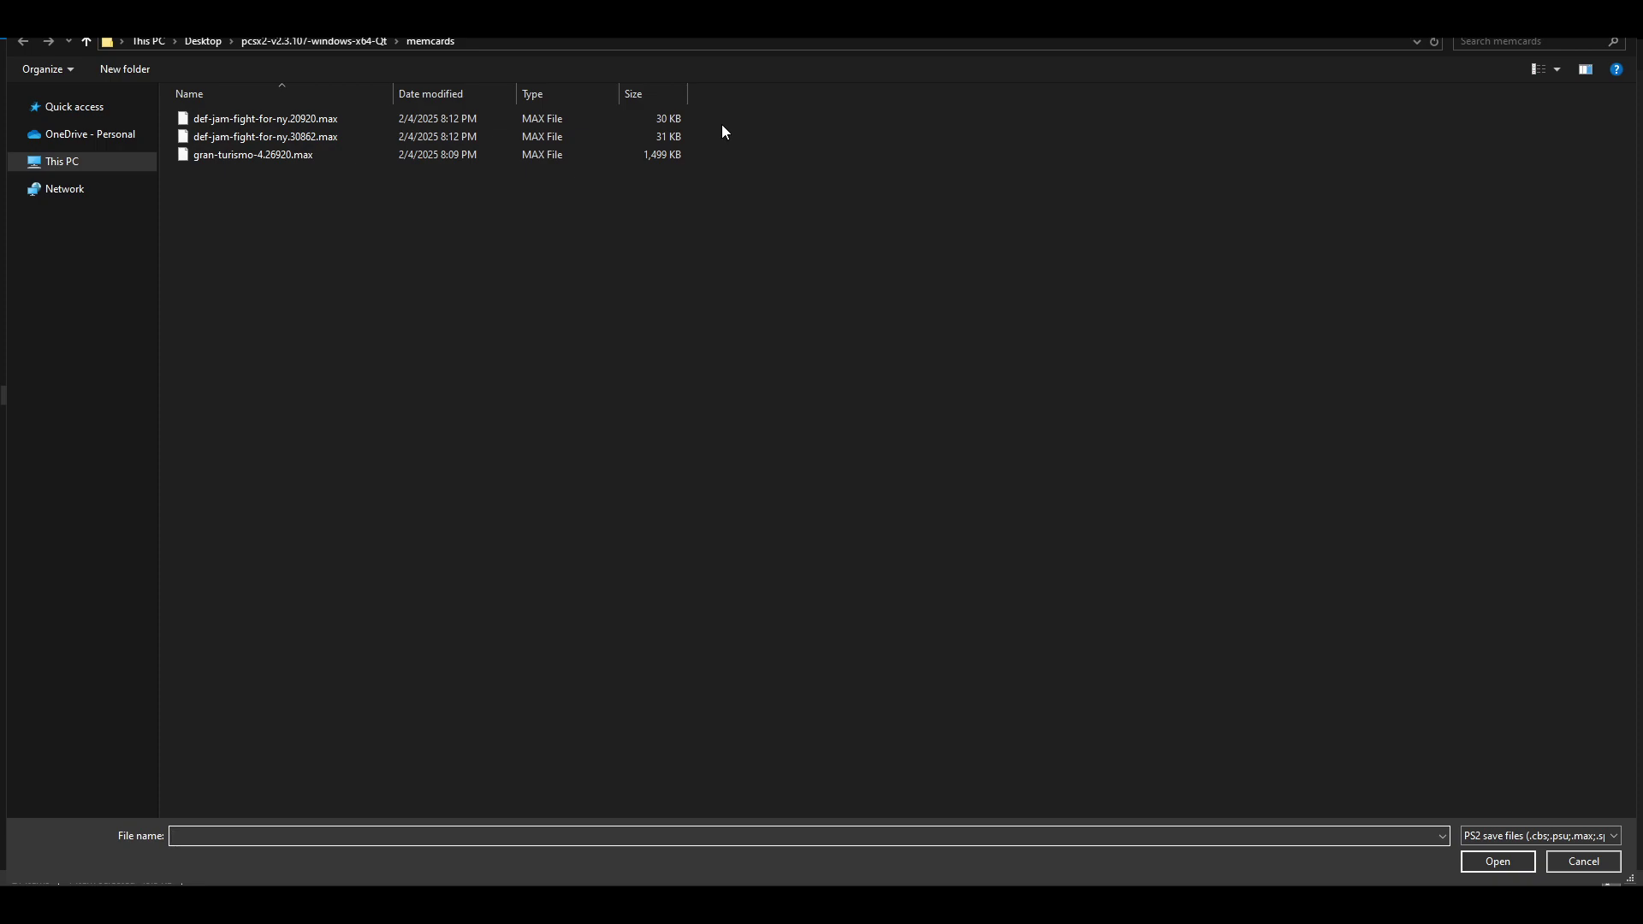
drag(738, 119, 651, 136)
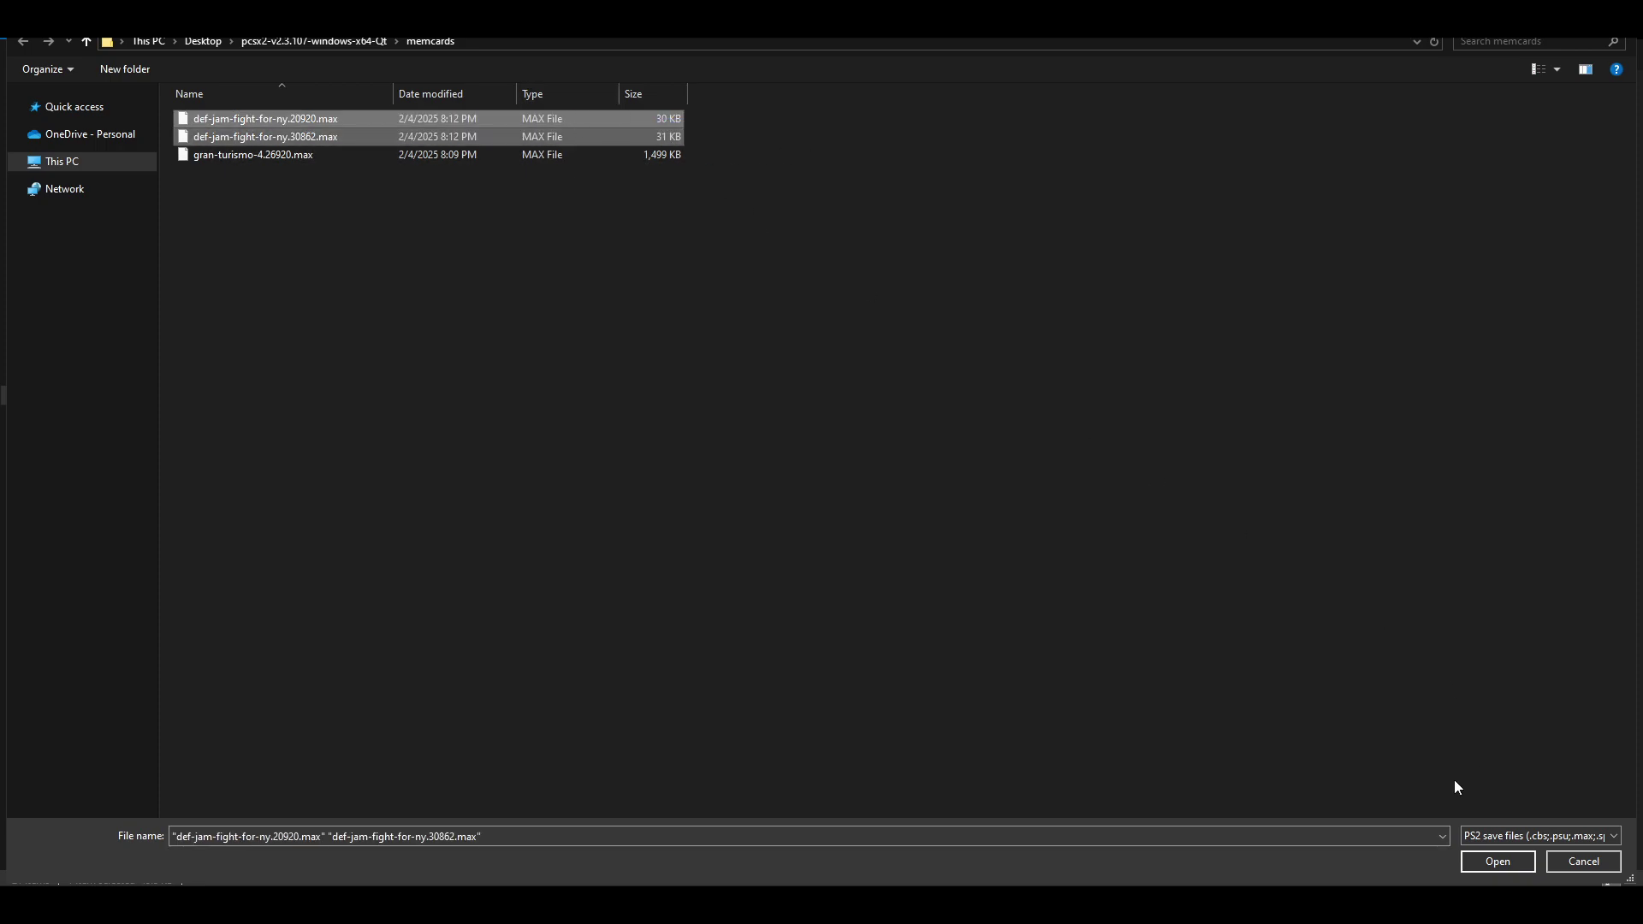
click(1496, 861)
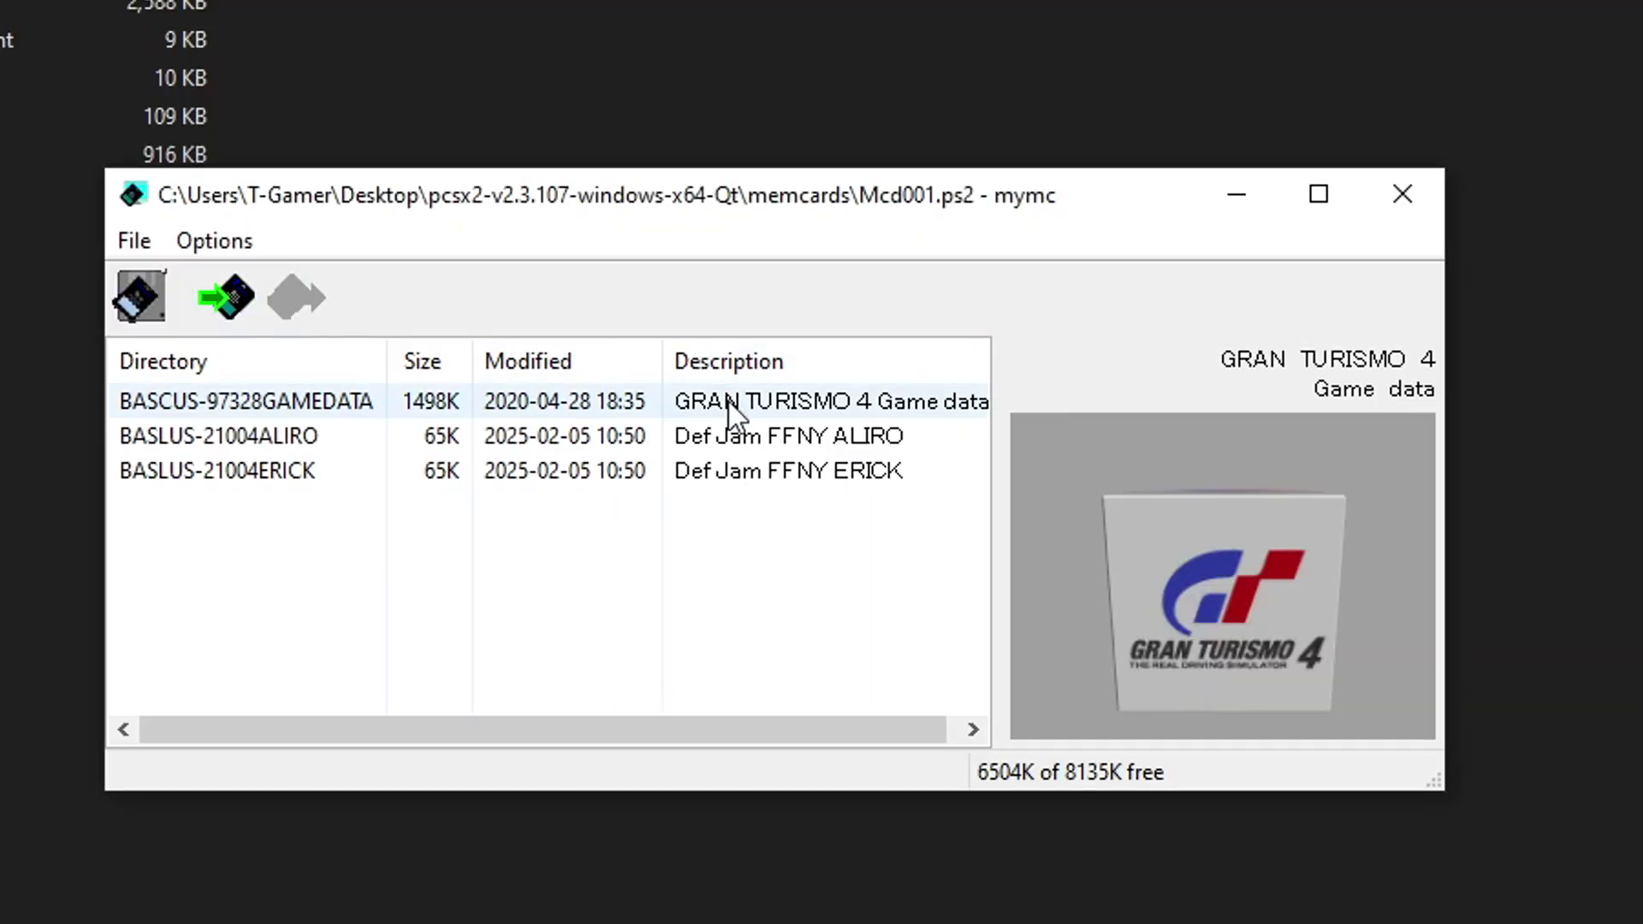
- Preview and compare the two new 65K Def Jam FFNY saves
click(601, 450)
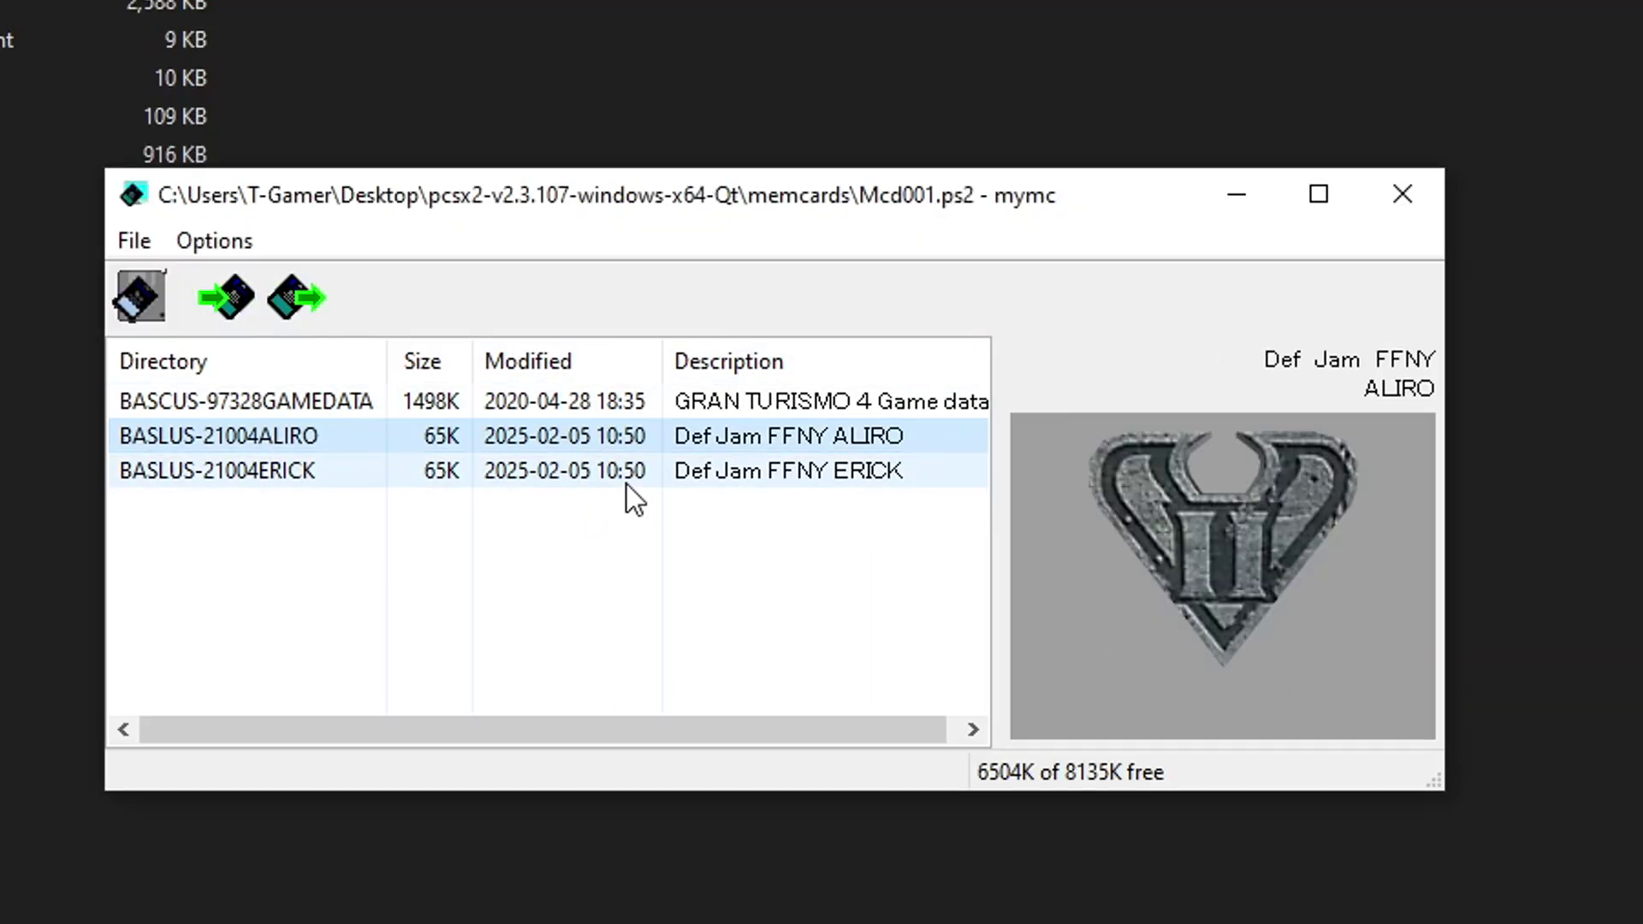
click(626, 479)
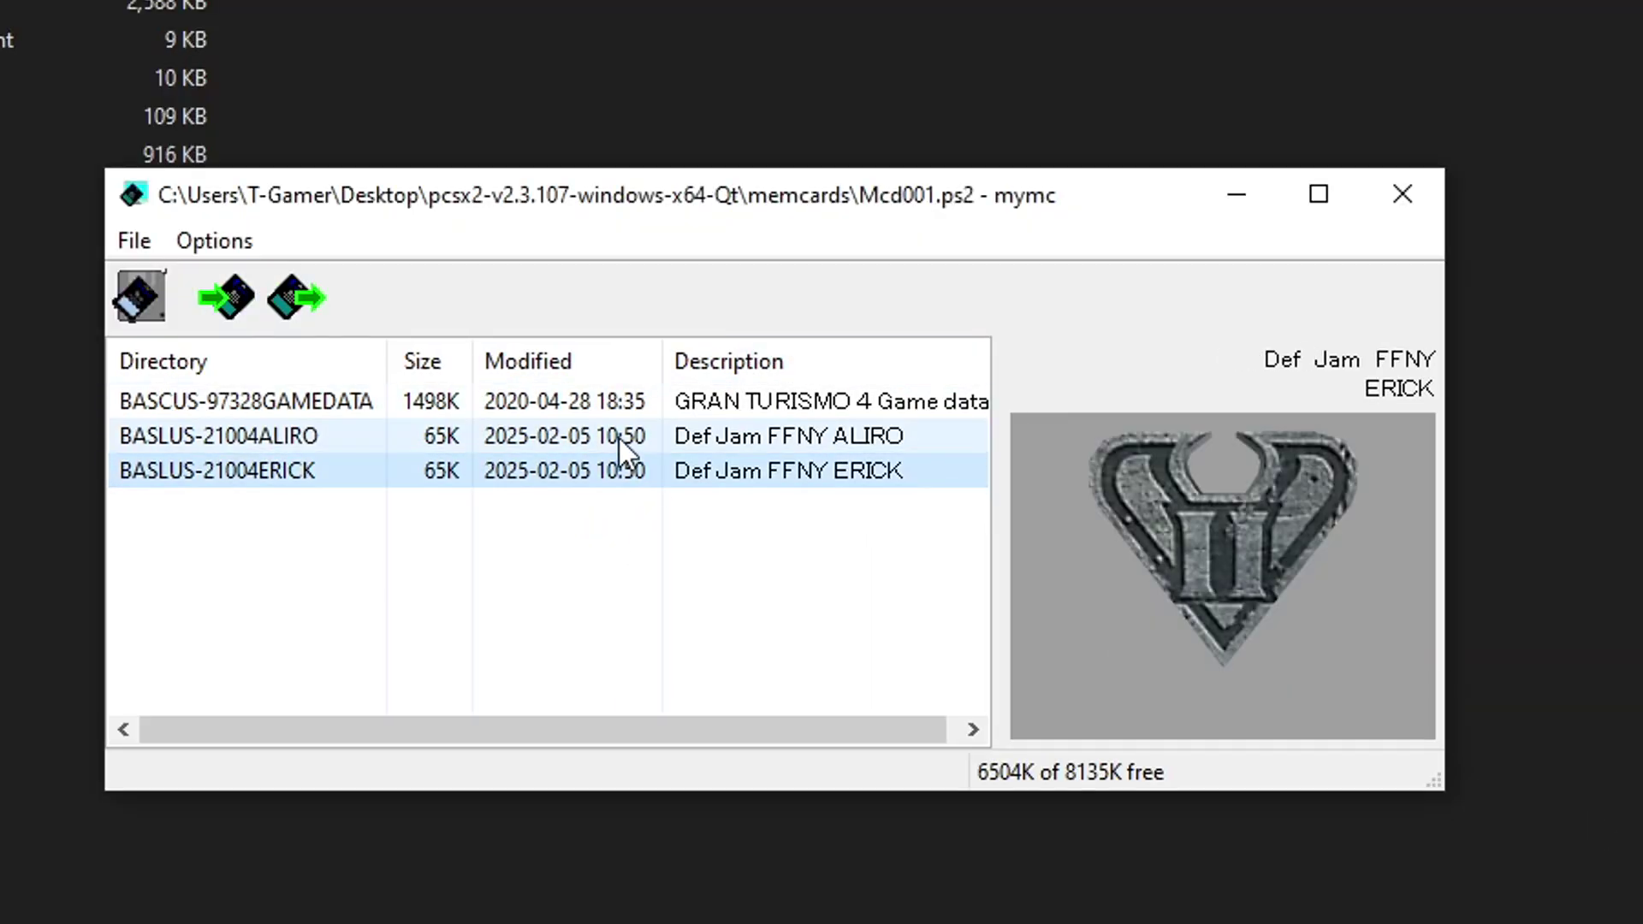
click(618, 435)
click(618, 470)
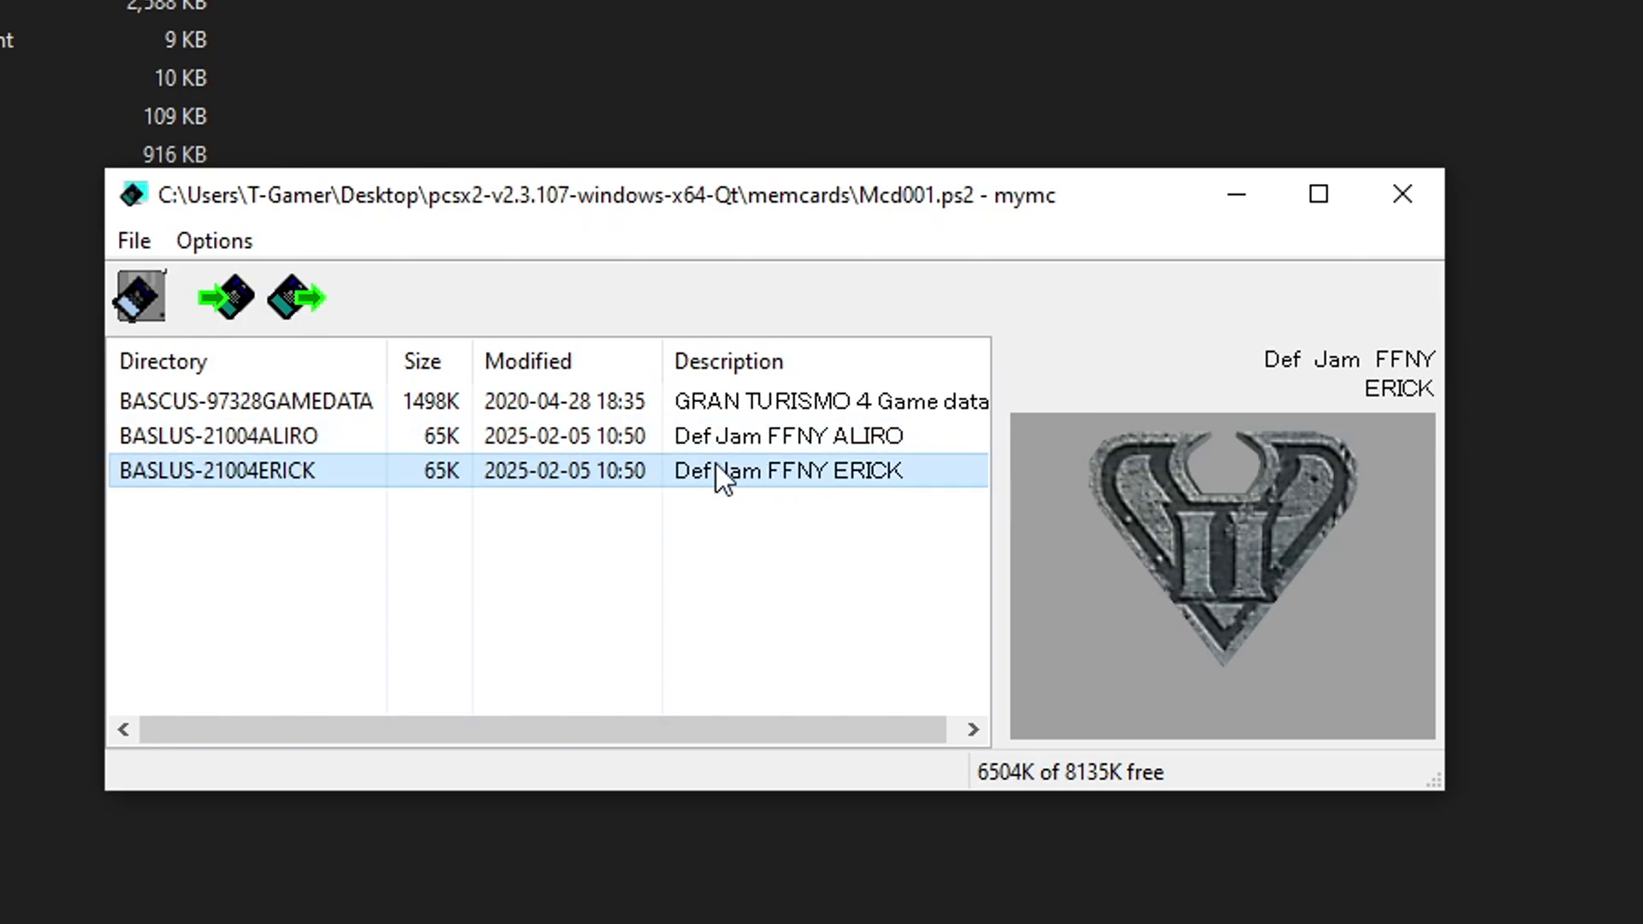
click(693, 435)
click(616, 475)
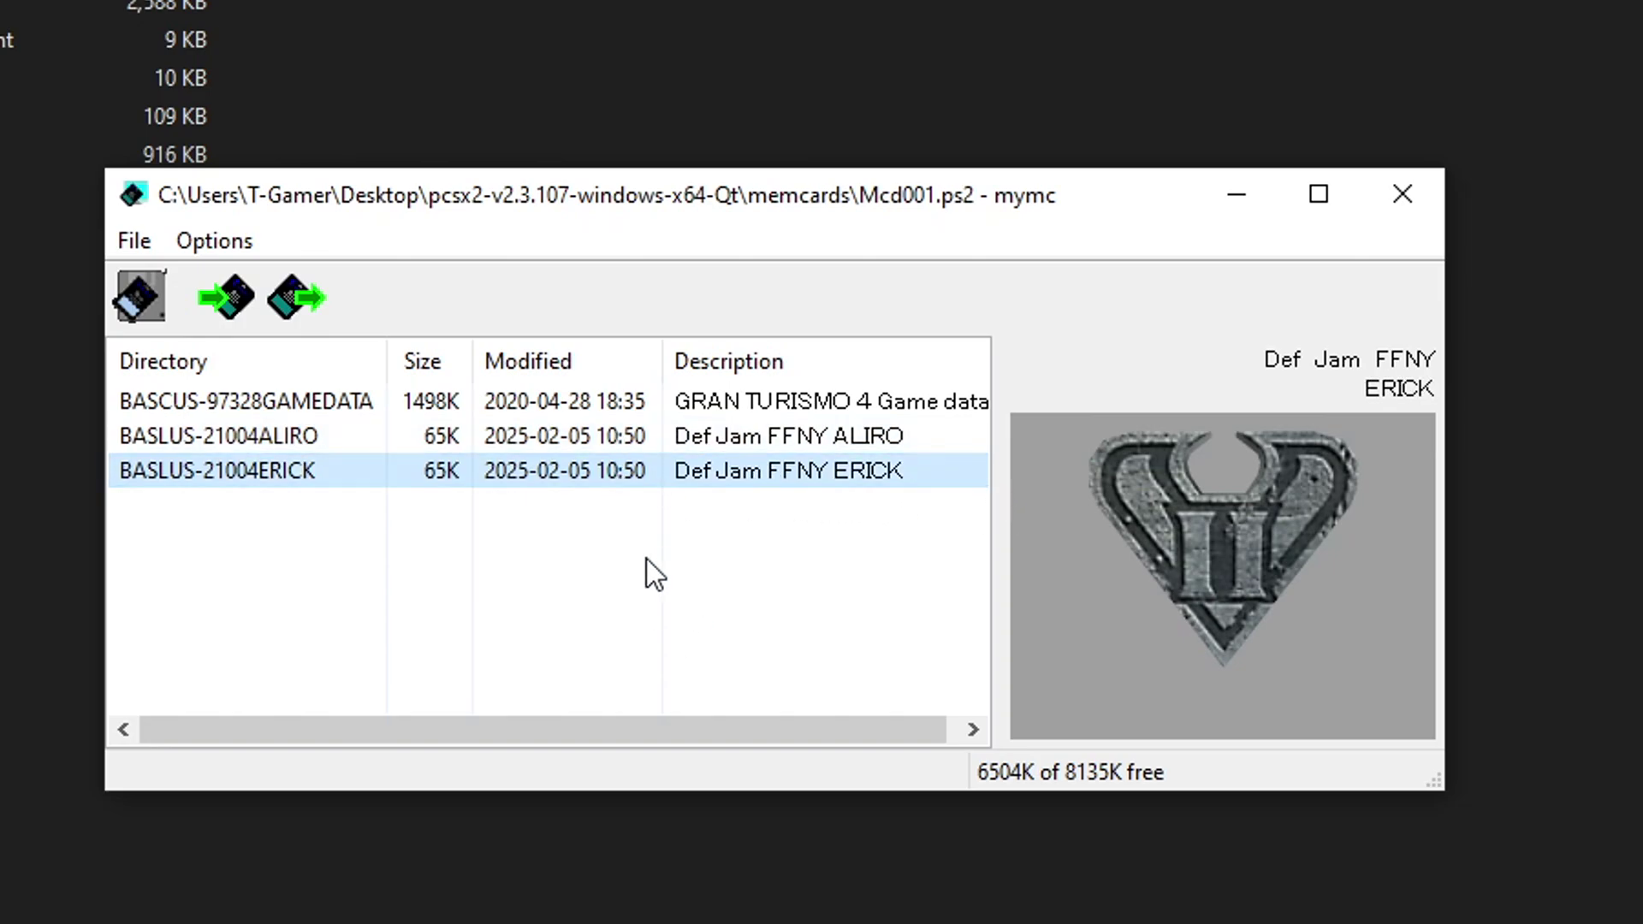